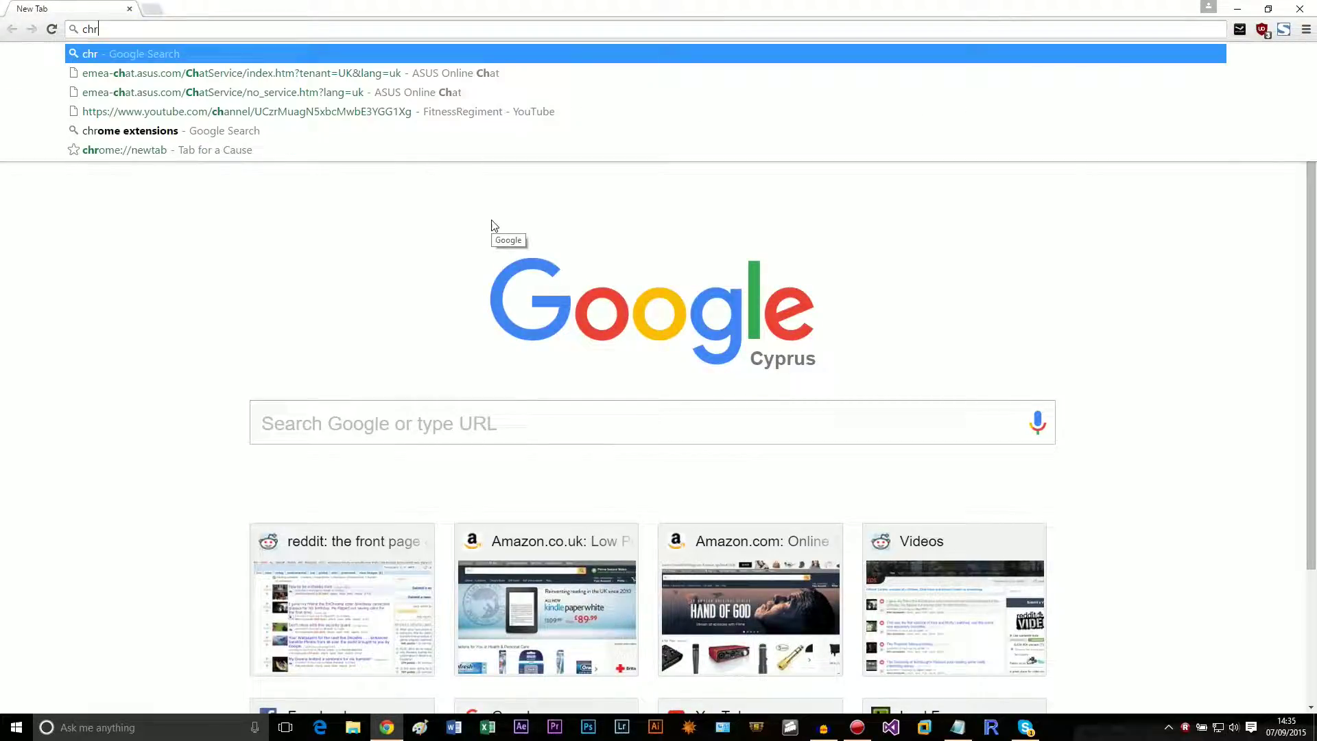
Step: Search the web for "webstore", open the Chrome Web Store's Extensions category, and close the duplicate store tab
key(Return)
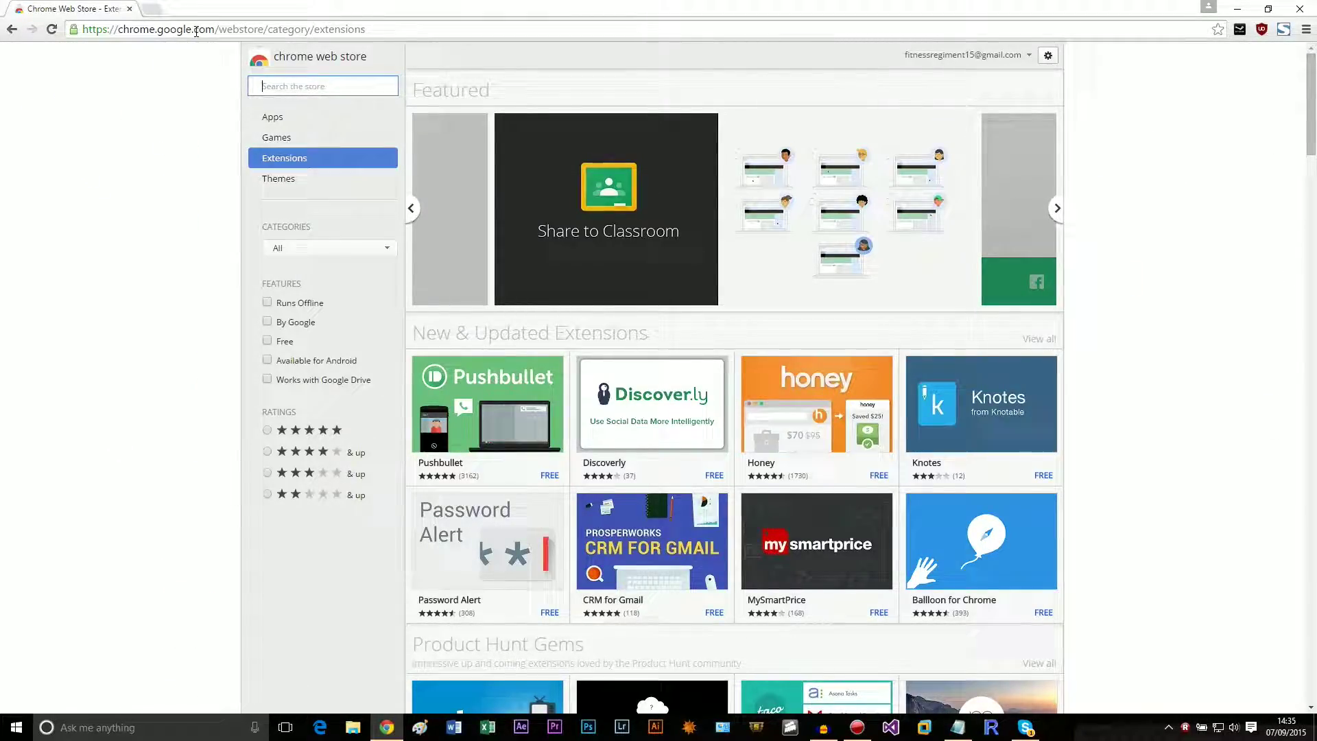
click(155, 8)
text(webstore)
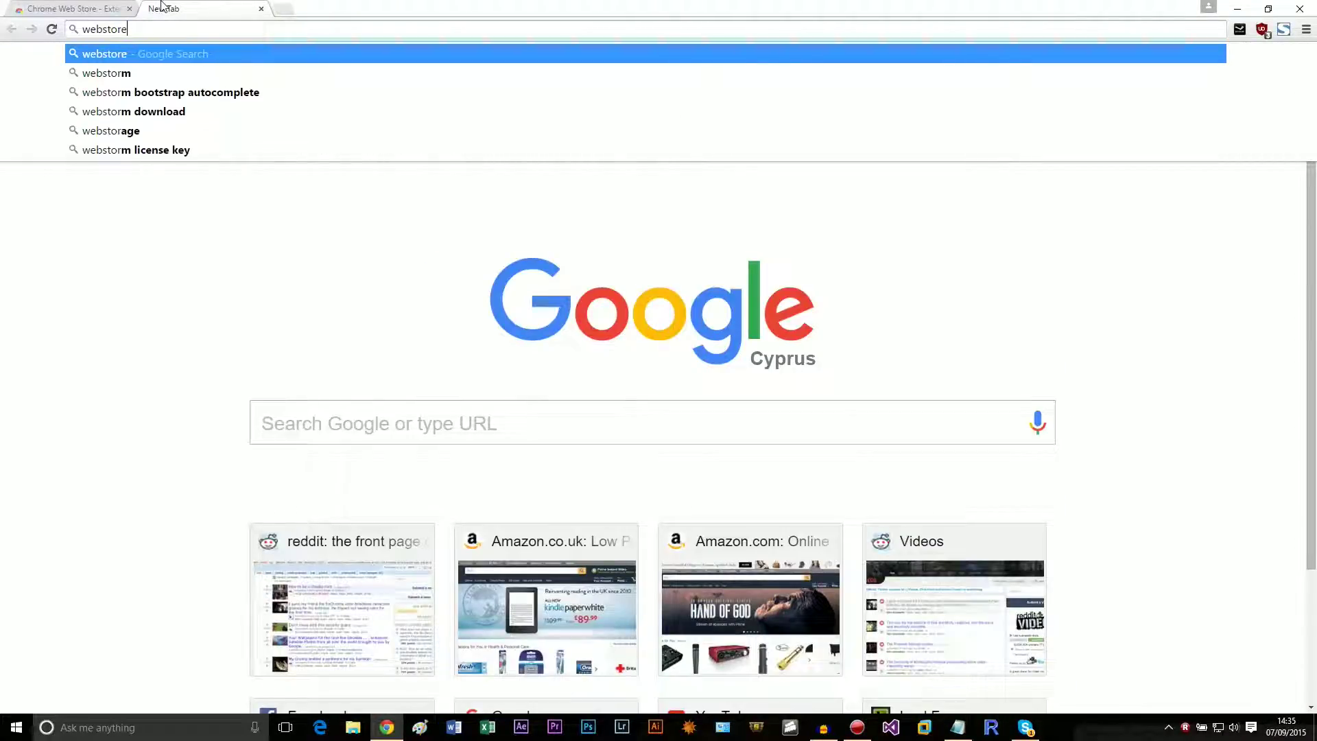
key(Return)
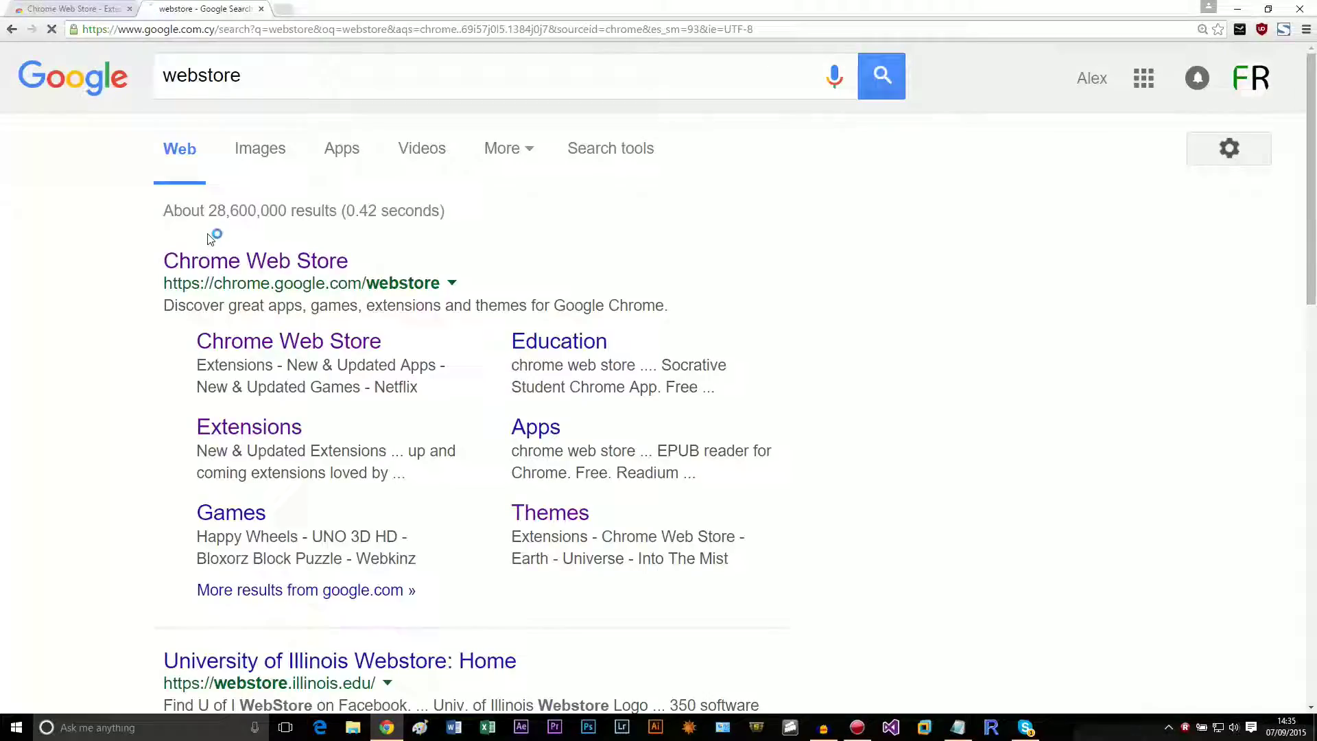
click(215, 277)
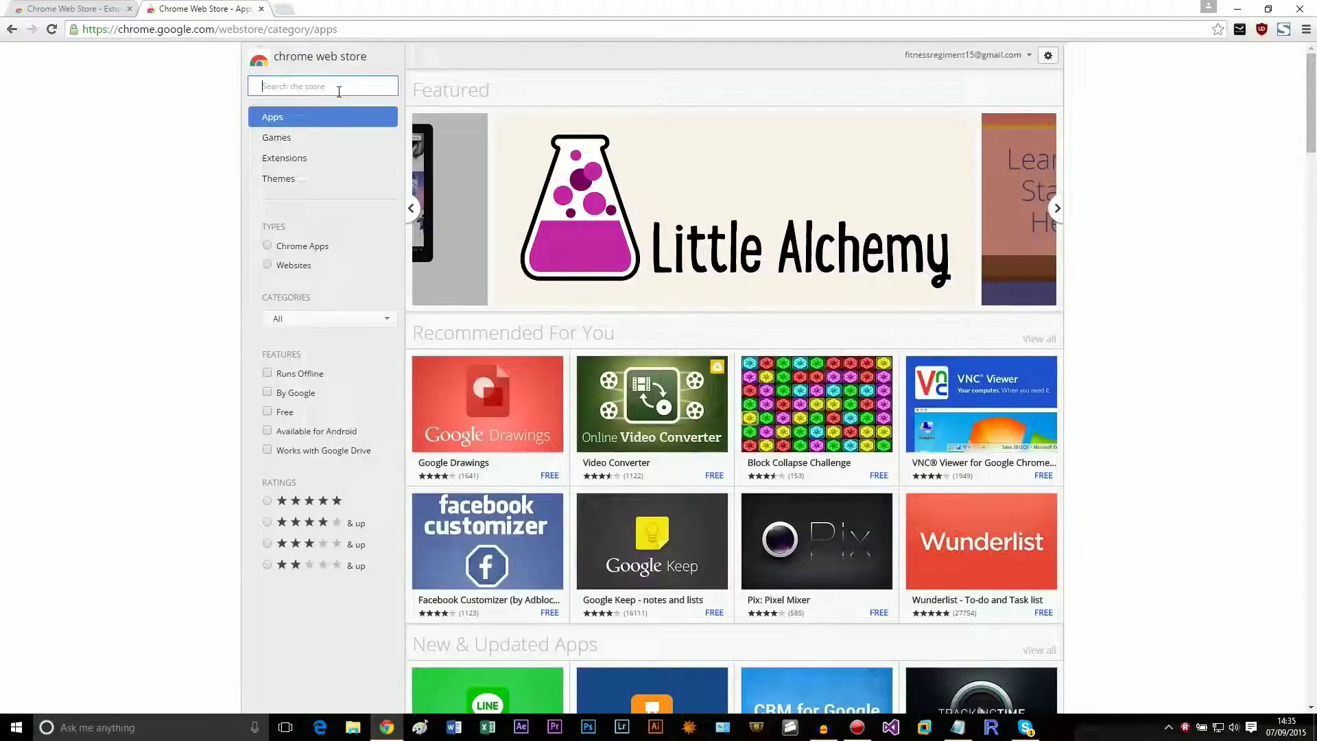
click(284, 160)
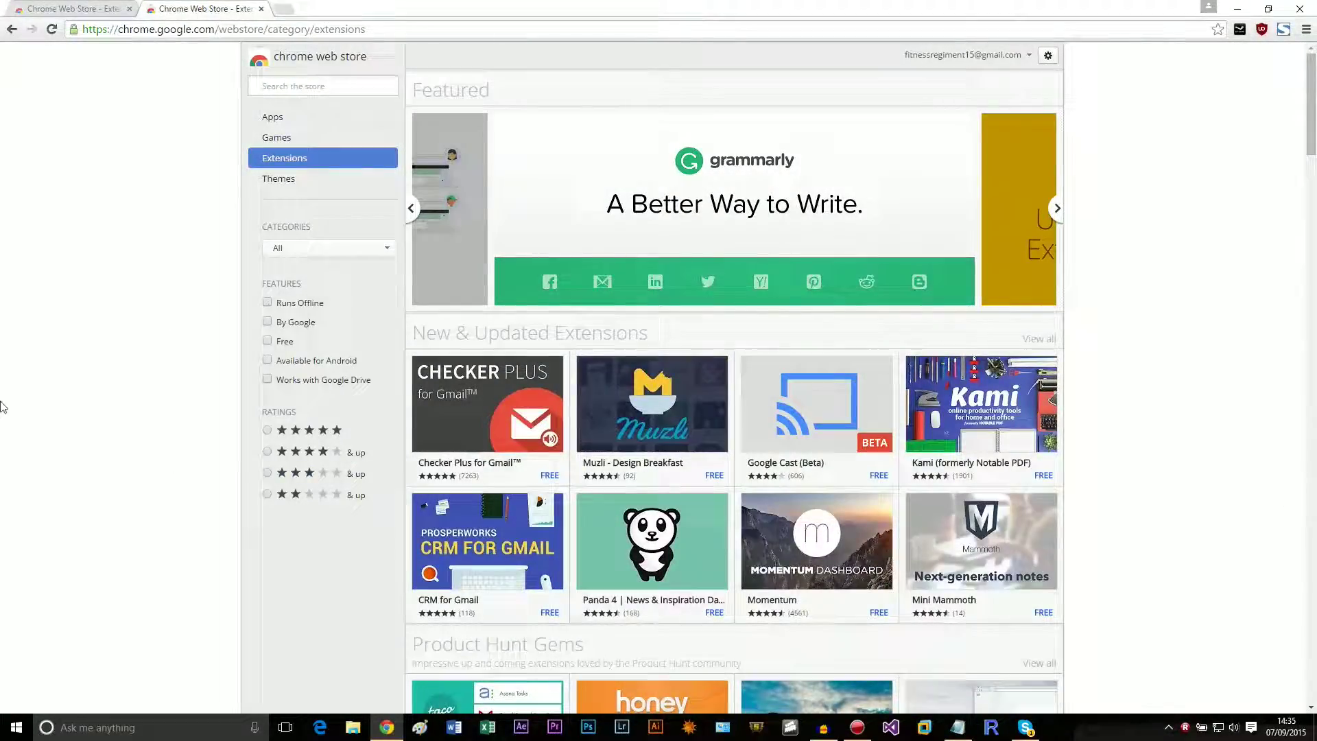
middle_click(169, 7)
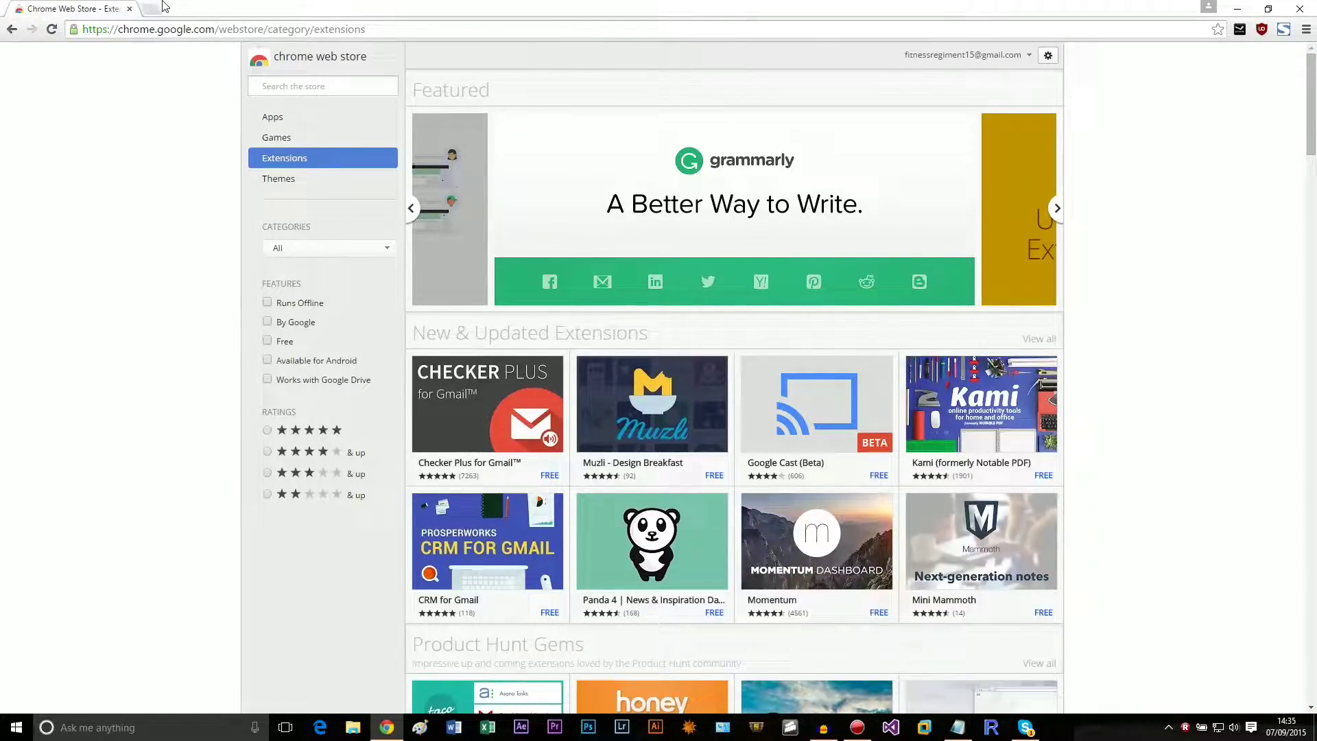
Step: Open the installed extensions page at chrome://extensions in a new tab
click(152, 8)
text(chrome:)
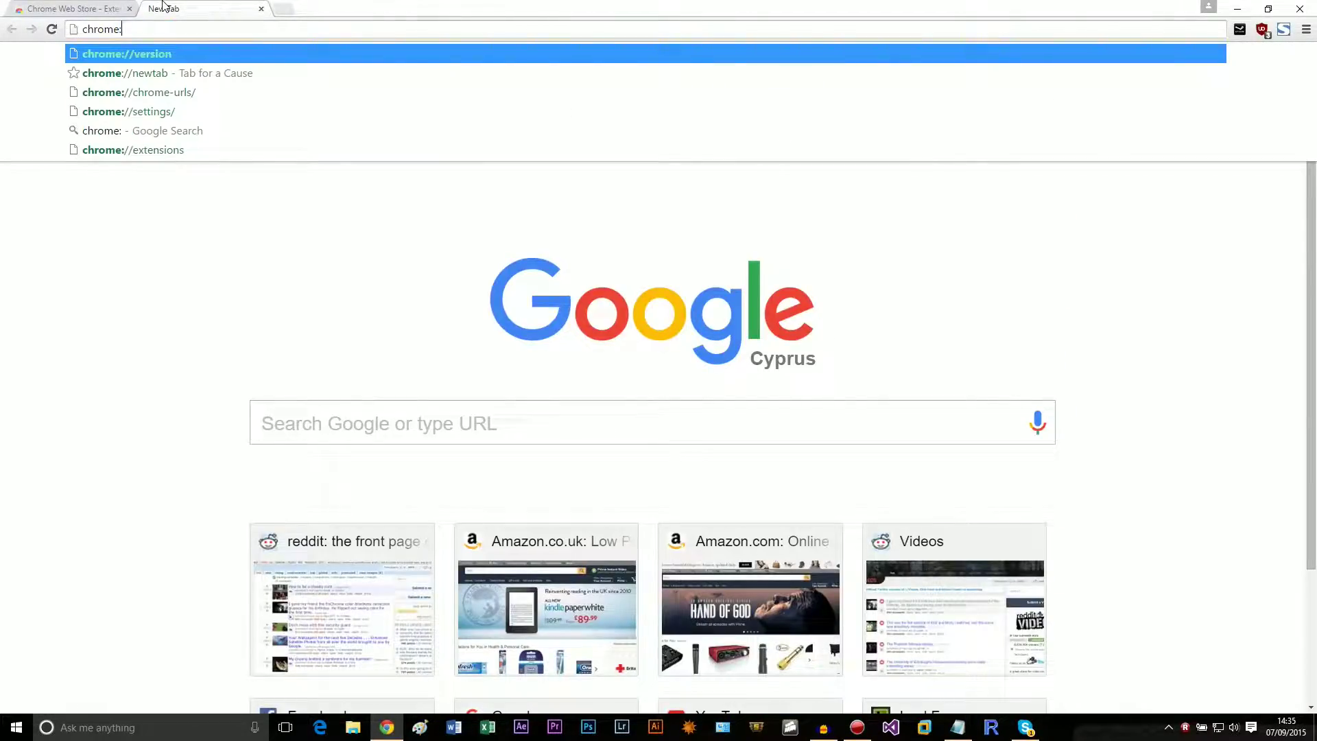
text(//extens)
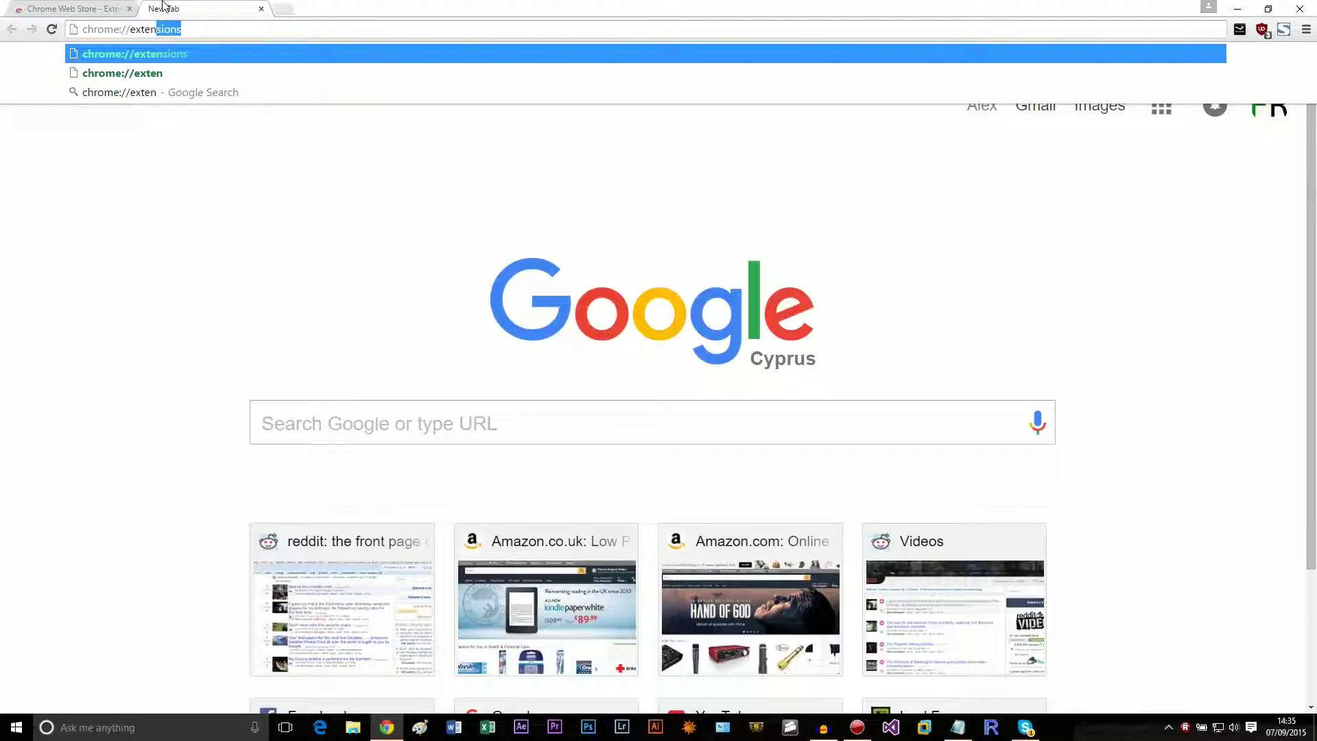
key(Return)
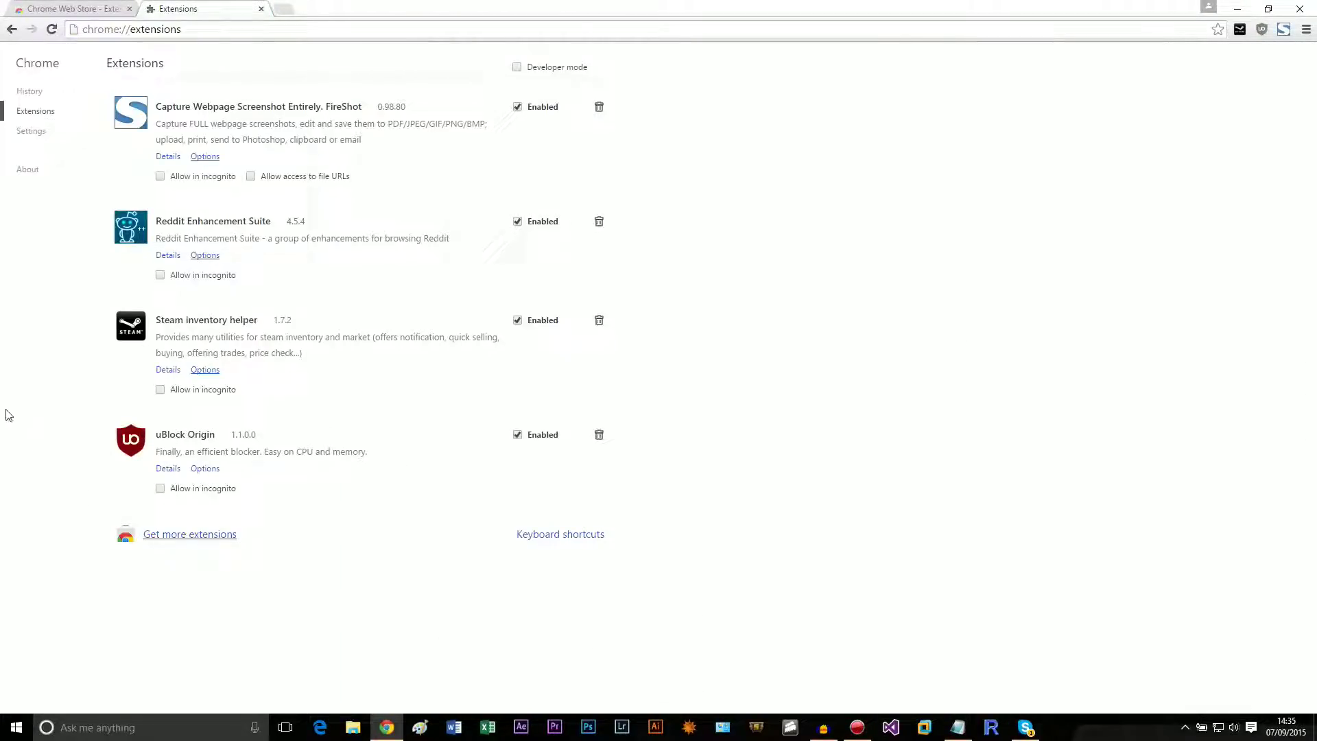
Step: Disable and re-enable the FireShot screenshot extension, and start removing it but cancel the removal
click(518, 108)
click(517, 108)
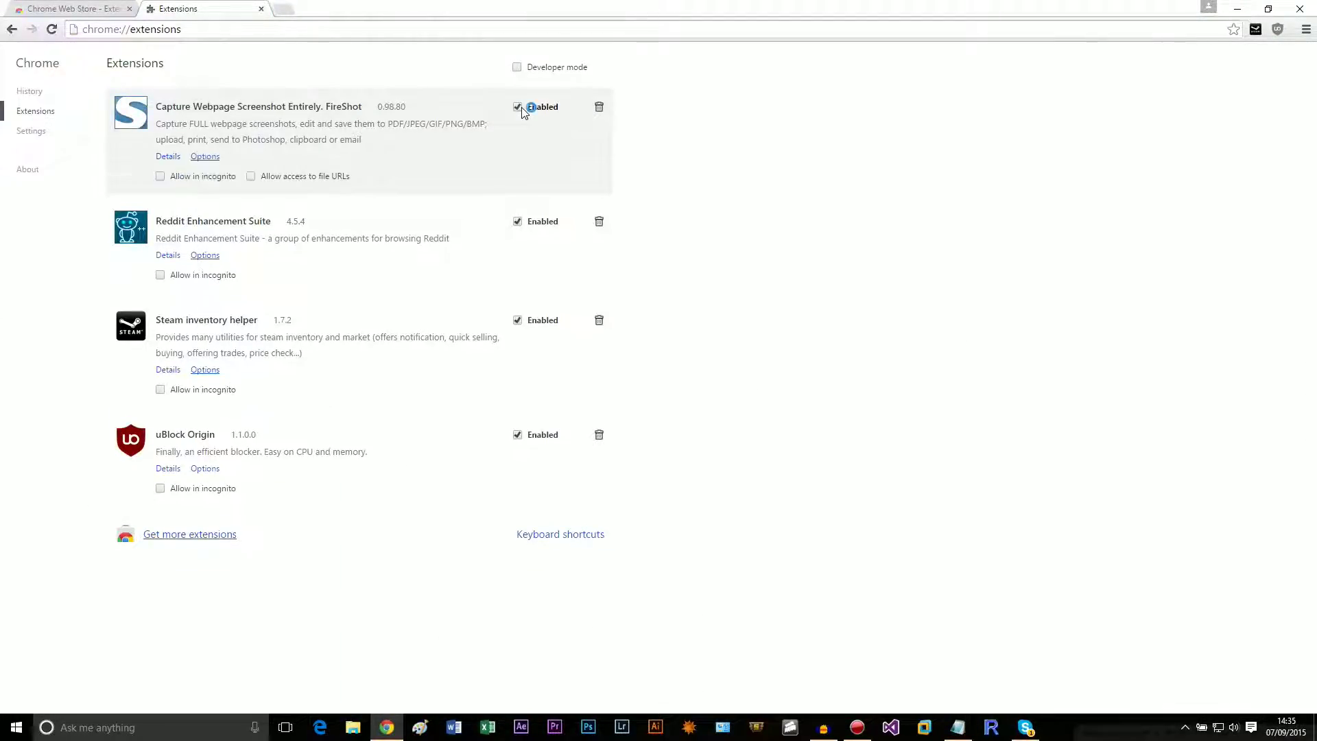
click(596, 114)
click(725, 156)
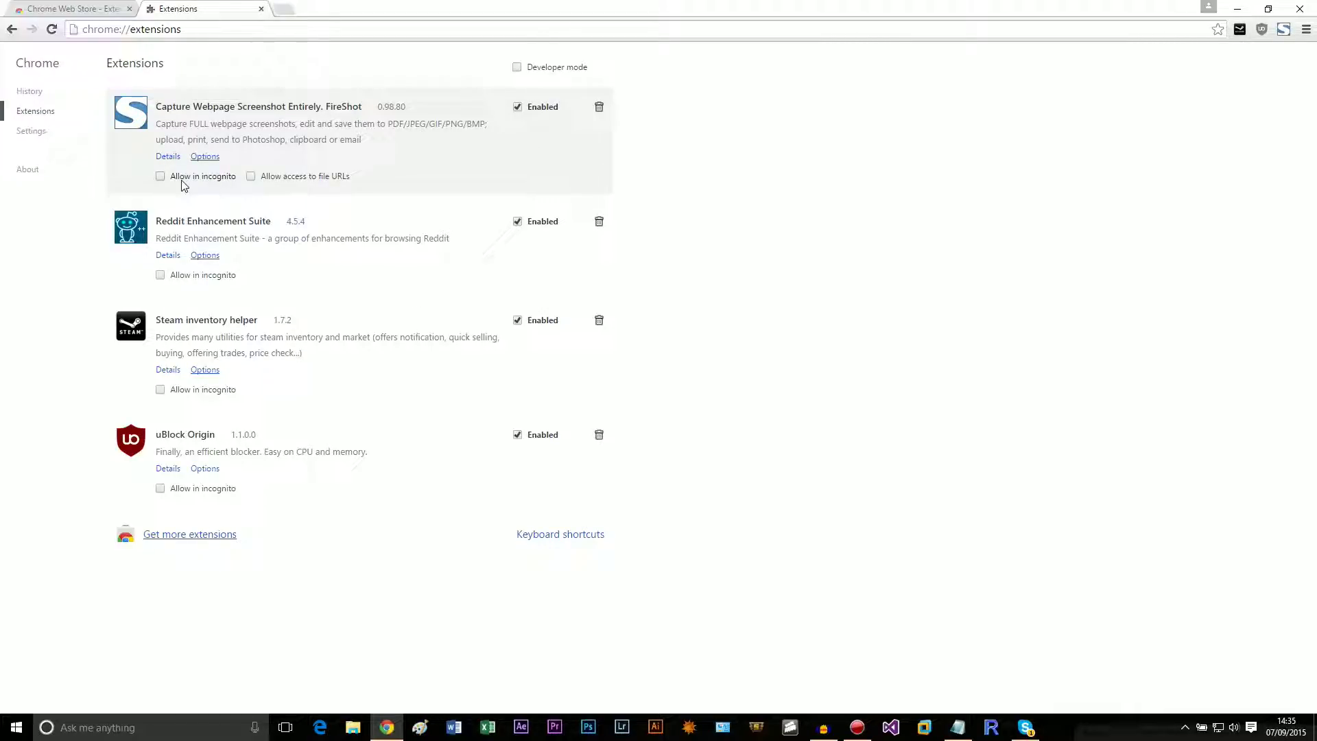
Step: Allow uBlock Origin in incognito, and turn Steam inventory helper off and back on
click(195, 489)
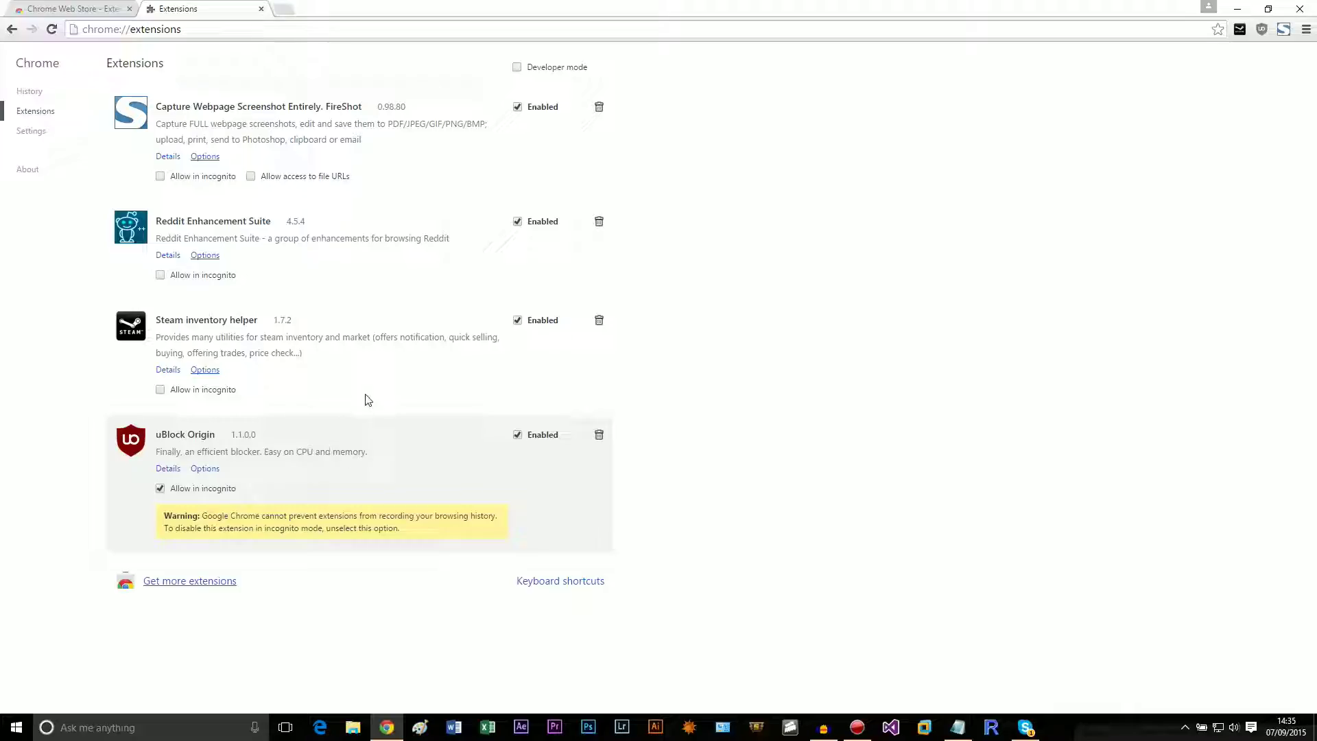
click(534, 320)
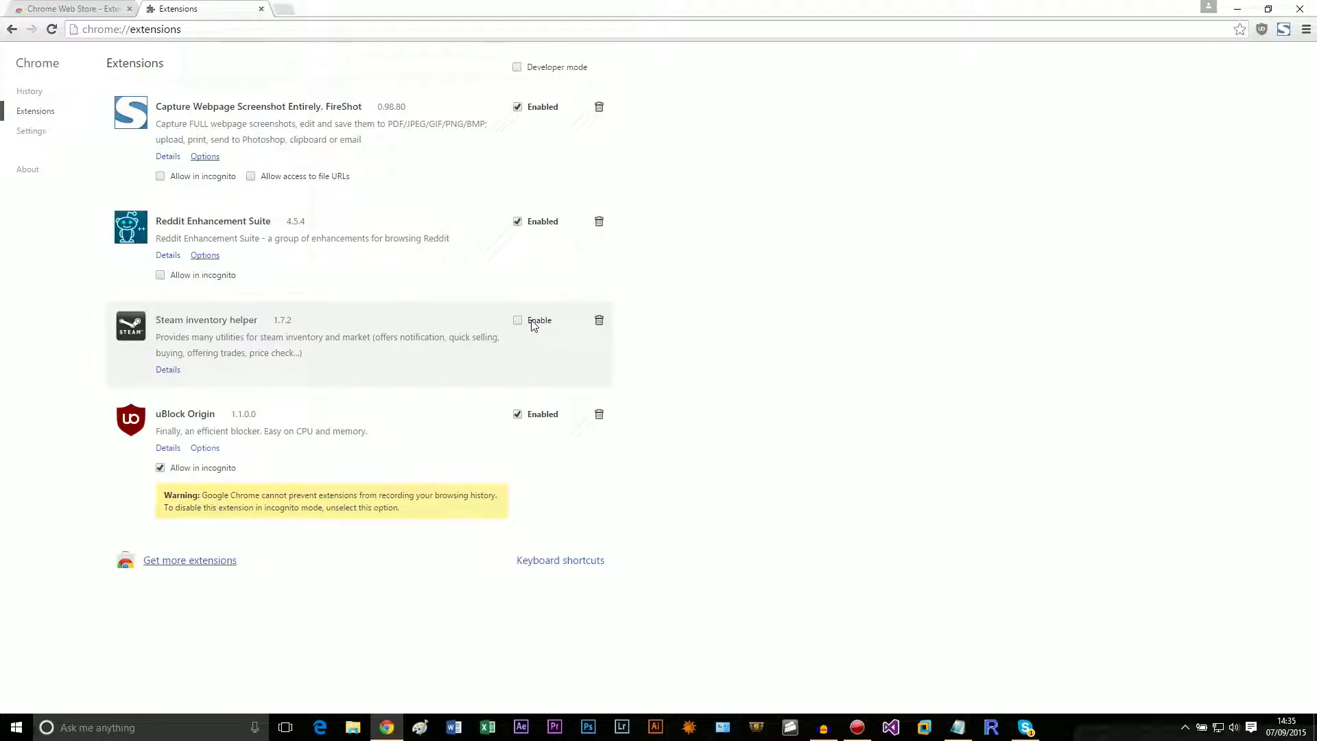
click(533, 320)
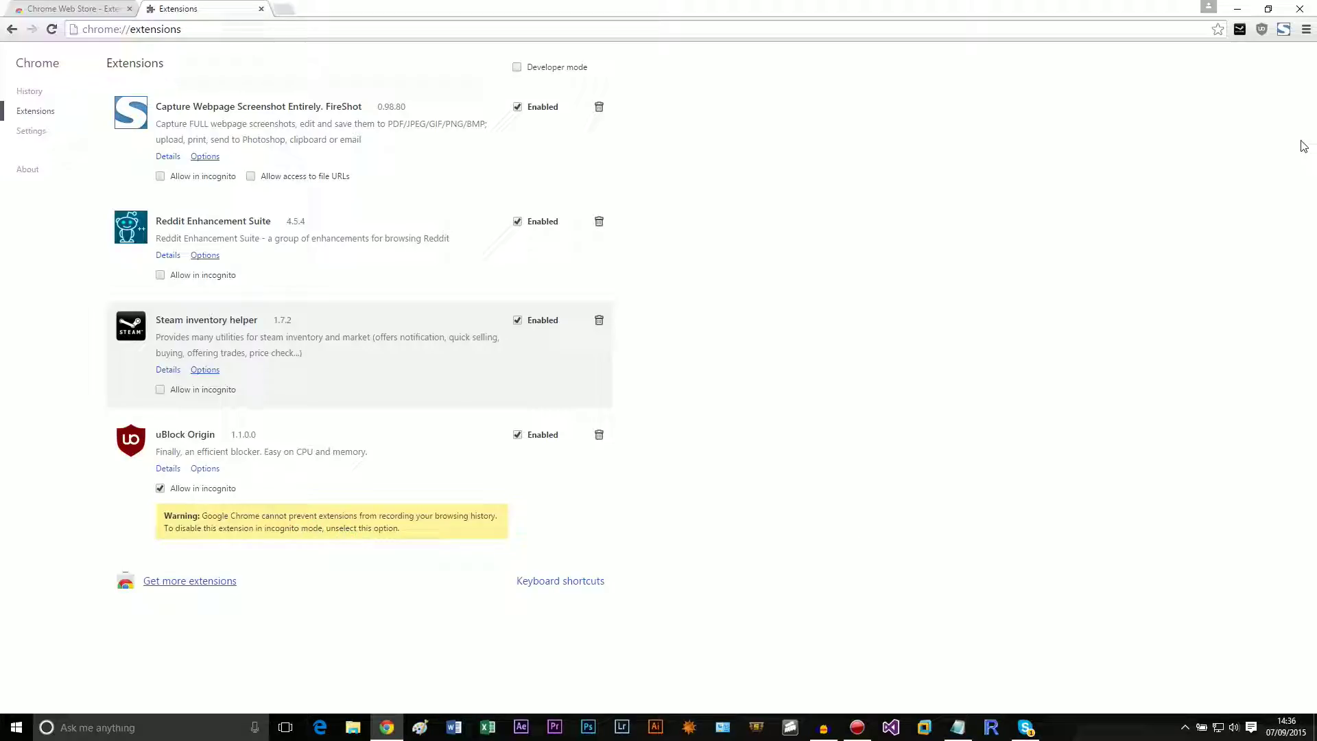
Step: Return to the Chrome Web Store's extensions page and filter the listing to five-star ratings
click(68, 8)
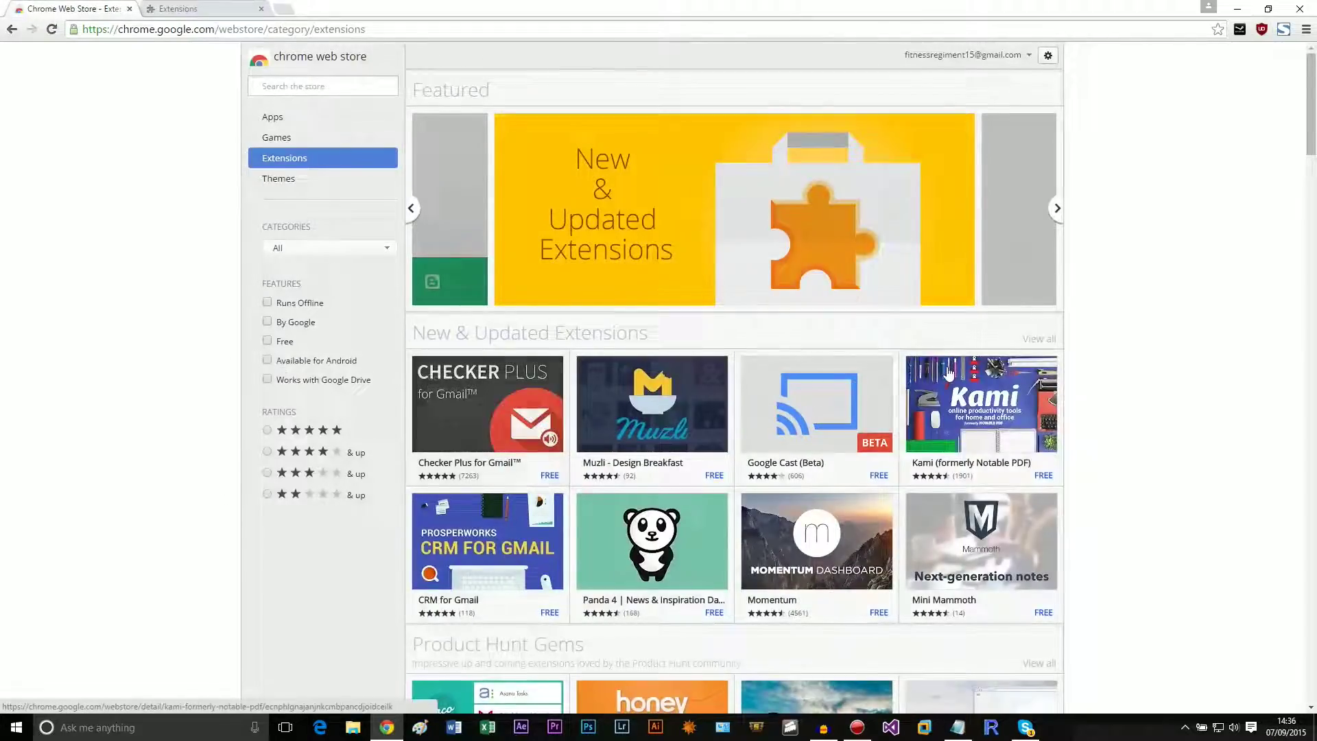
click(248, 6)
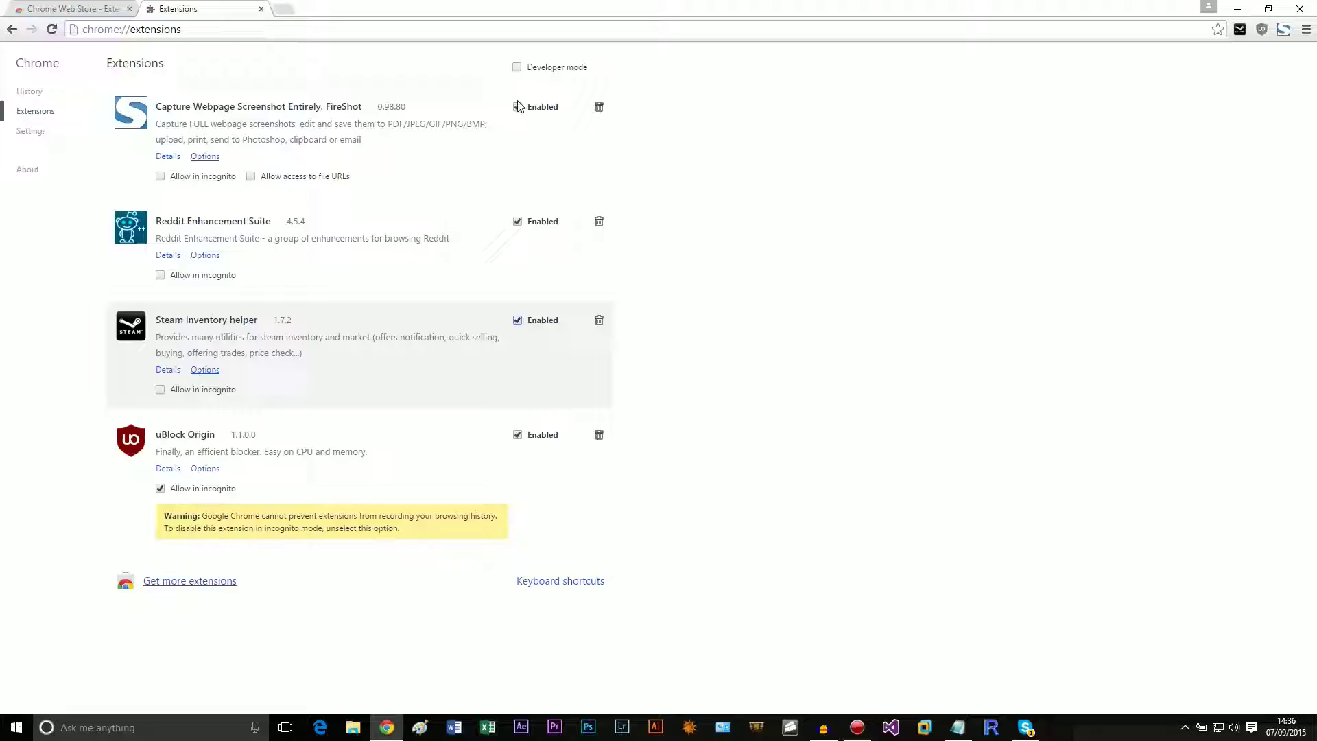
click(10, 5)
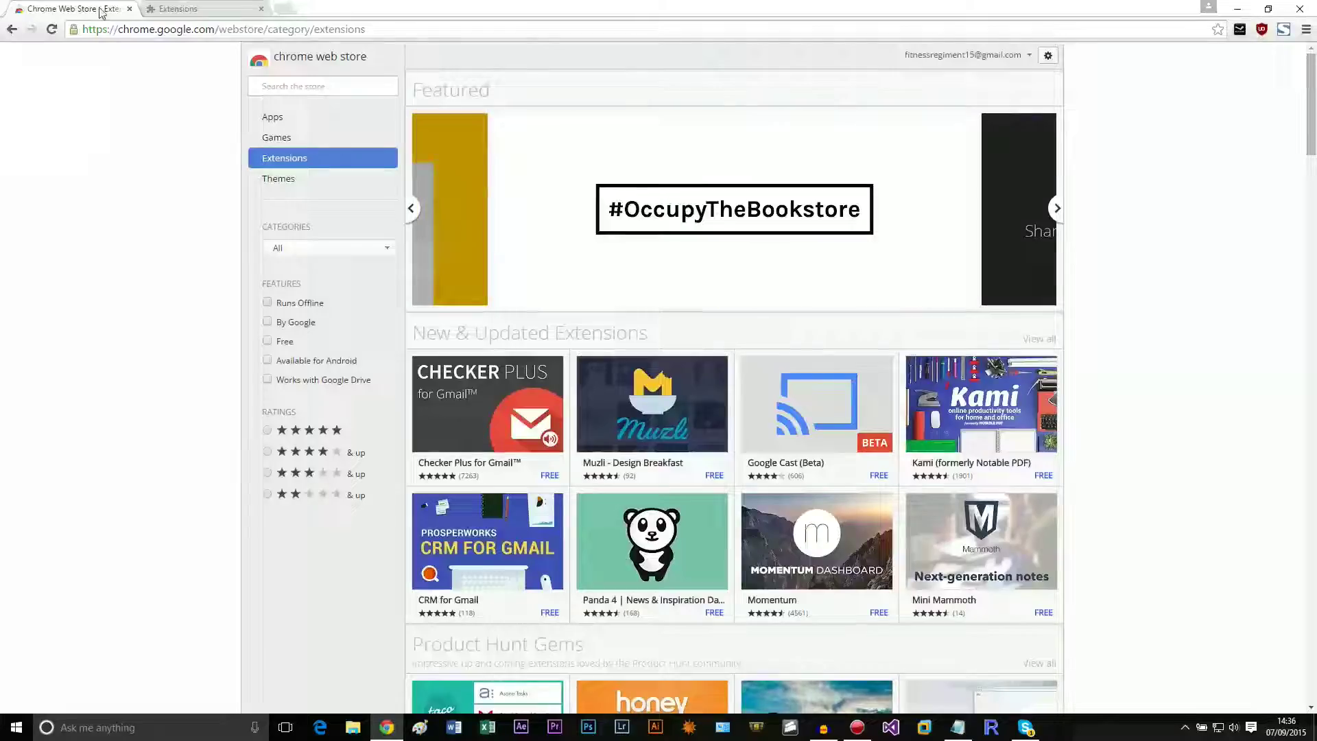
scroll(9, 235, down, 3)
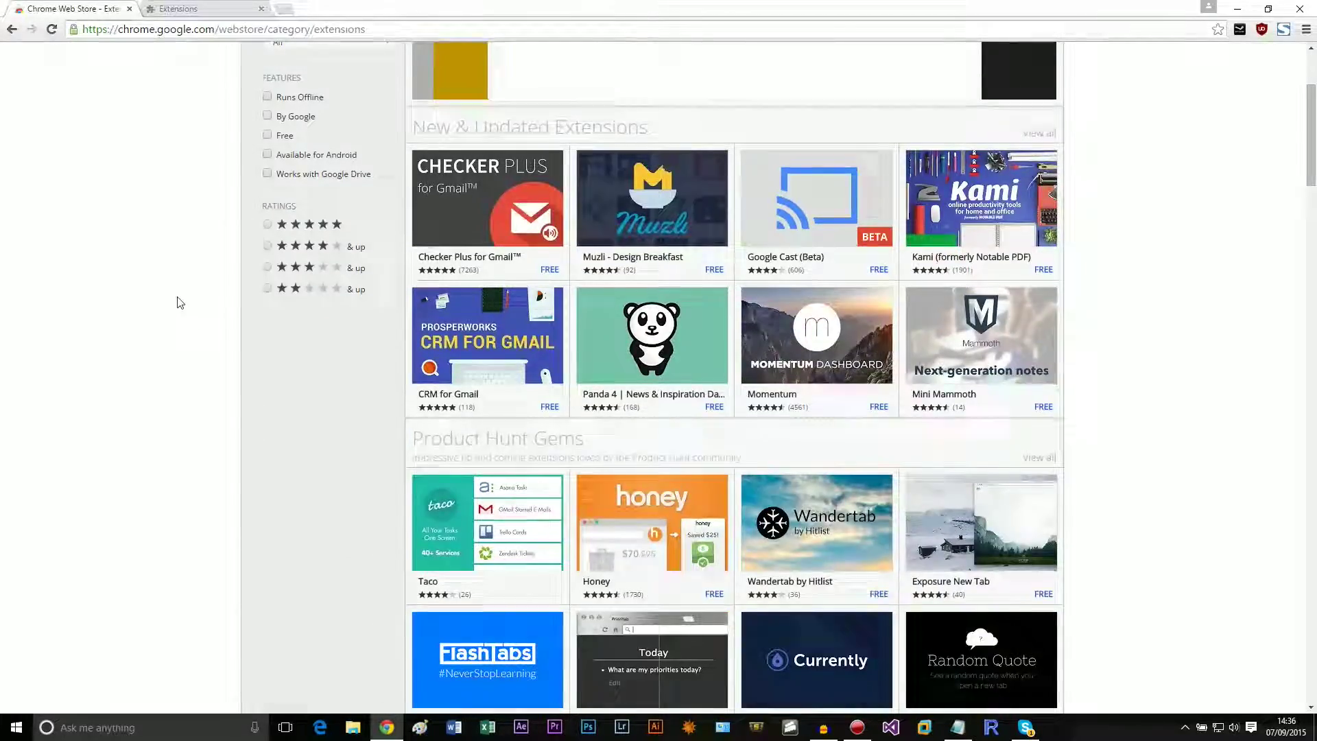
scroll(226, 298, up, 1)
click(281, 295)
scroll(137, 411, up, 2)
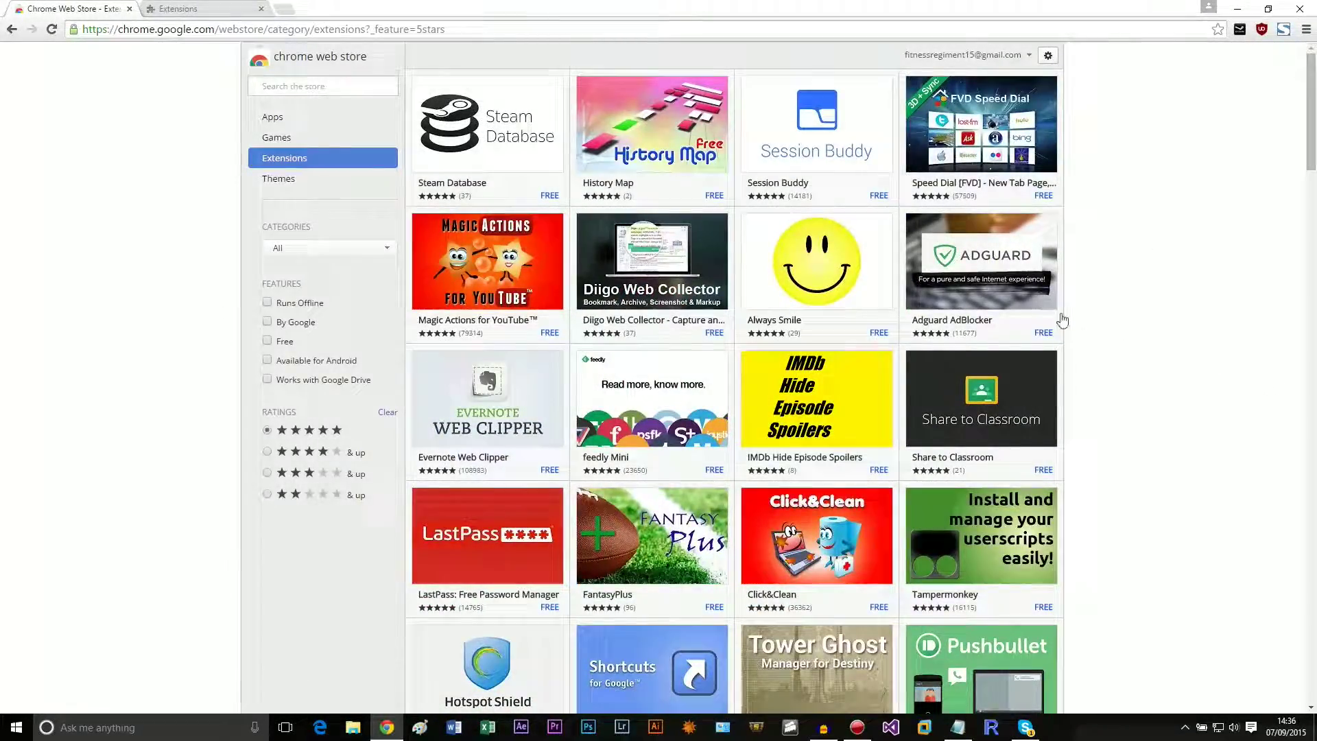
Step: Look through the five-star extensions and the available extension categories without choosing a category
click(365, 249)
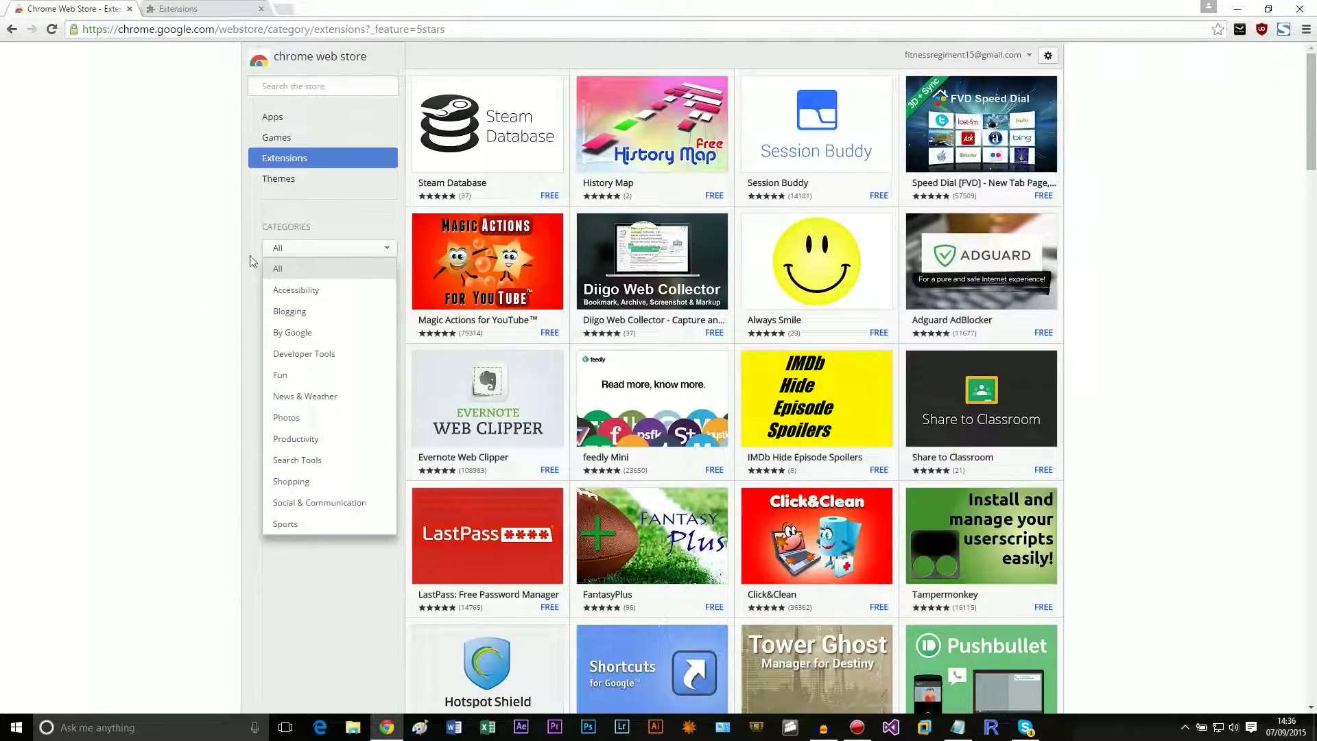
click(43, 374)
scroll(182, 288, down, 20)
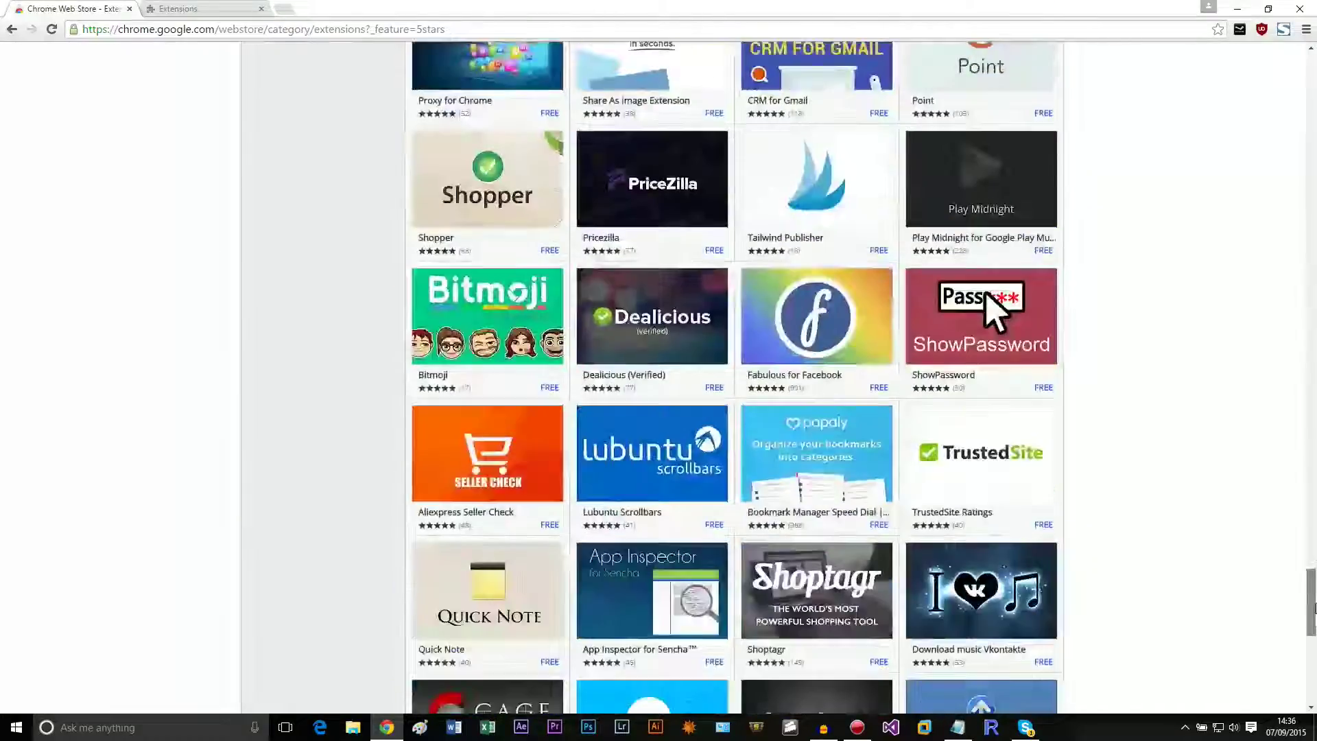
drag(1310, 608, 1310, 62)
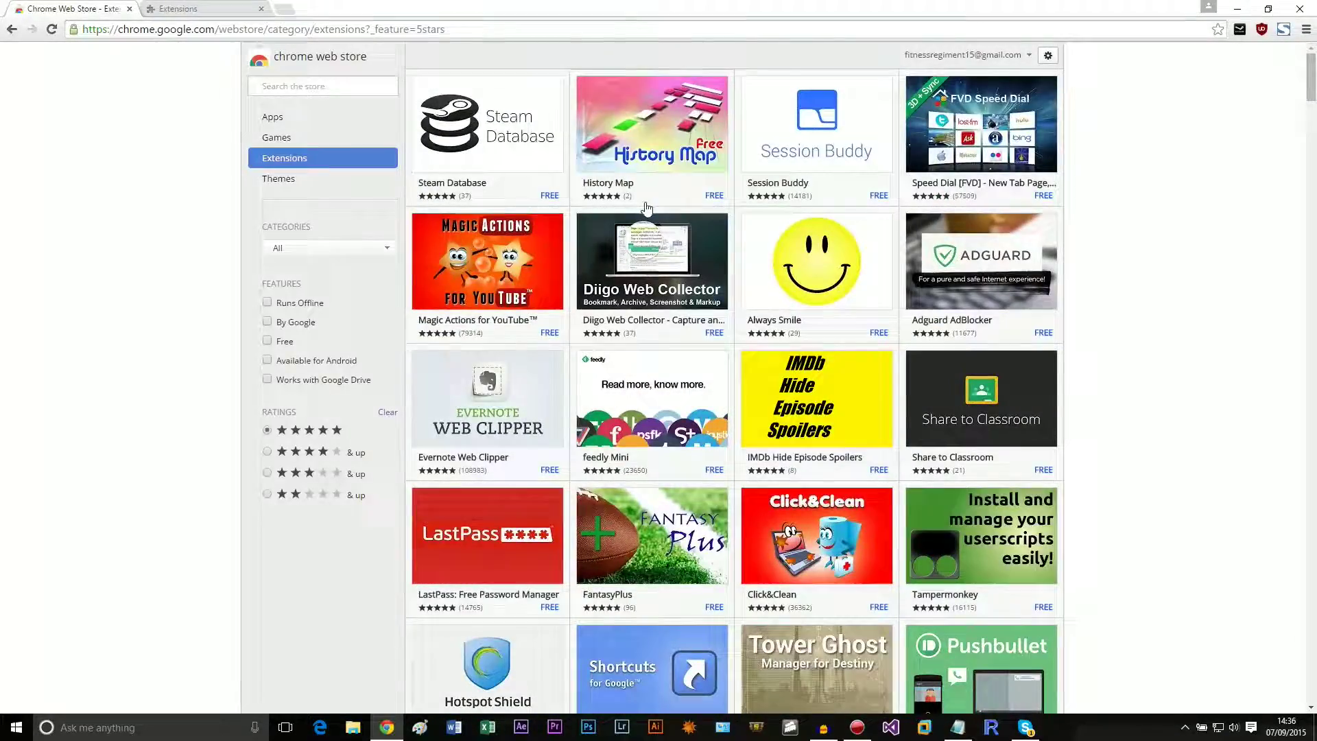
click(317, 251)
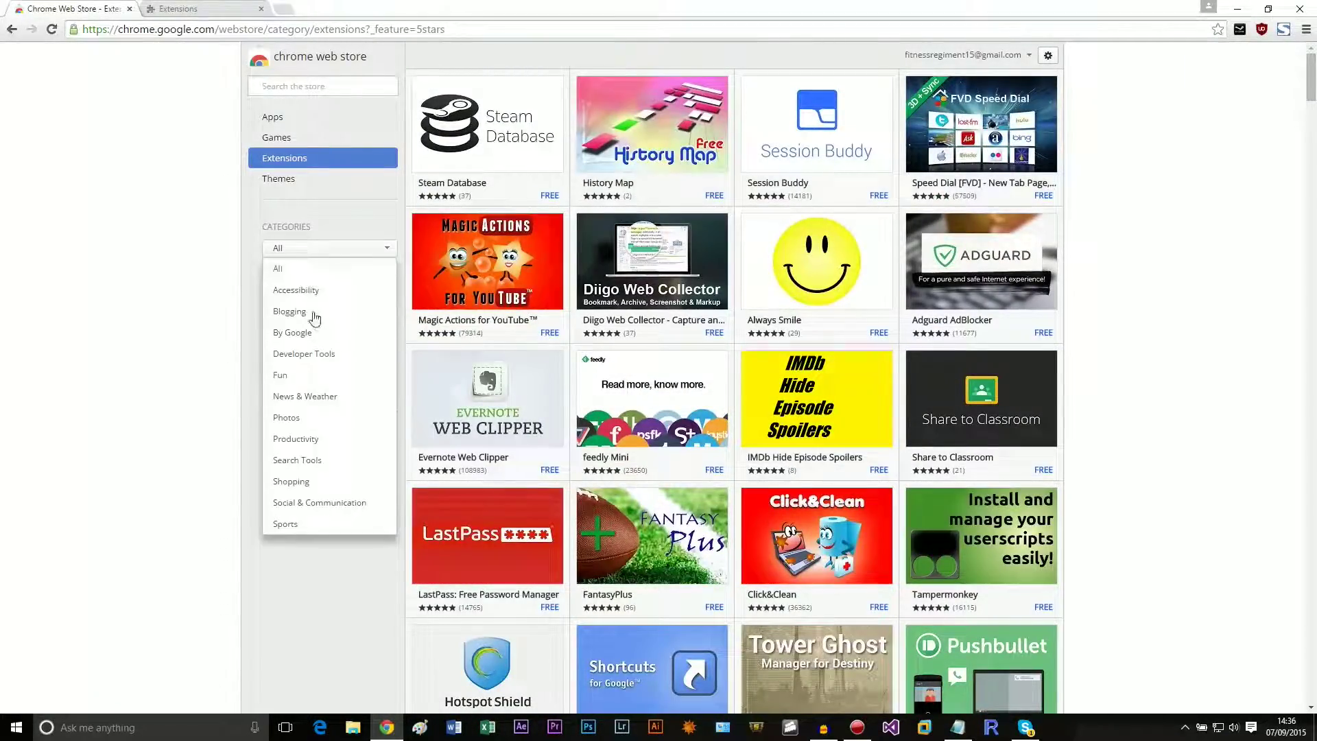
scroll(329, 316, down, 1)
click(82, 340)
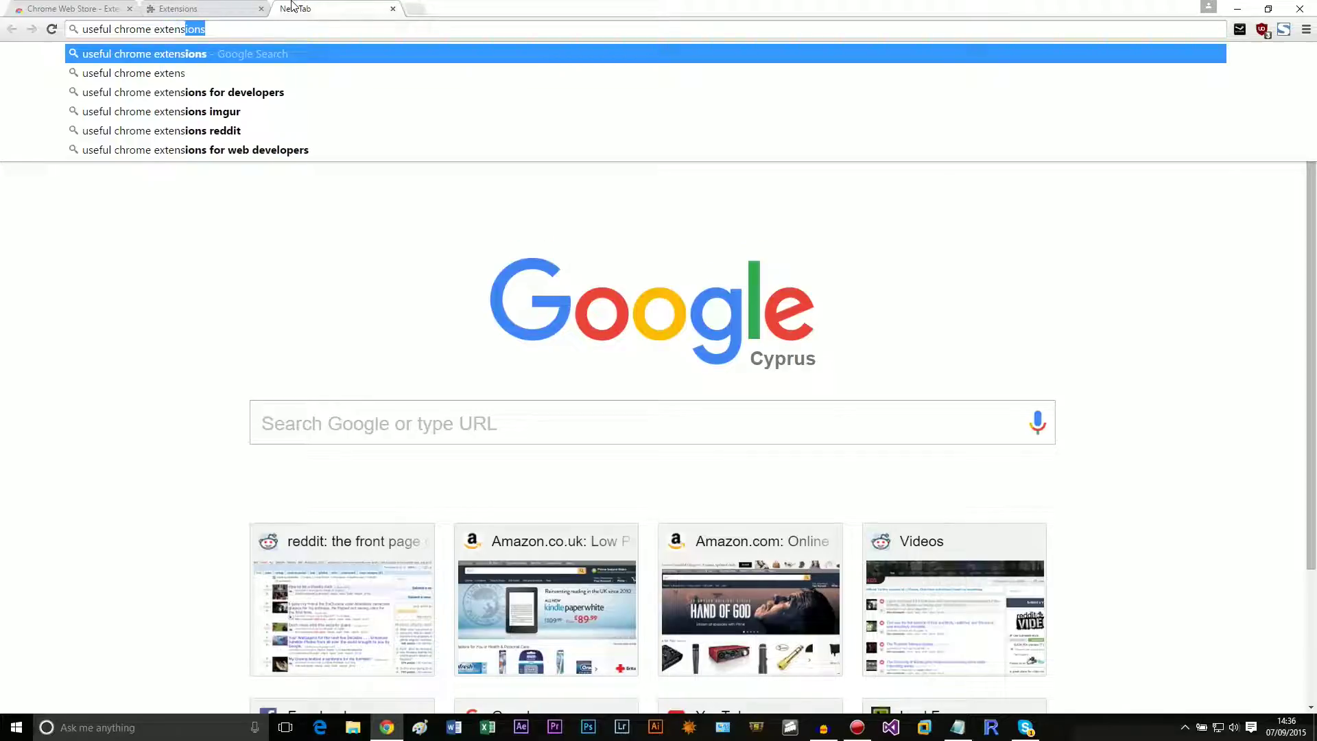
Step: Search the web for "useful chrome extensions" and open the Tom's Guide article on the best Chrome extensions in a new tab
key(Return)
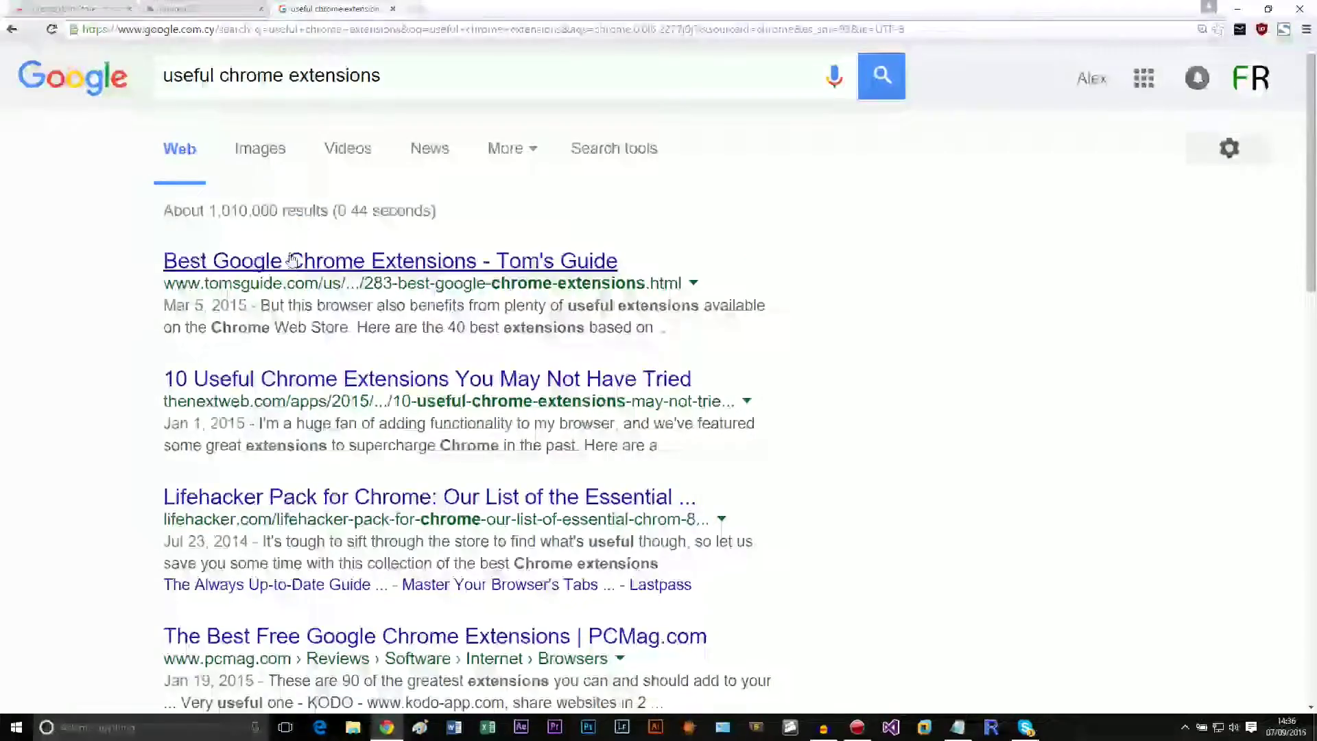
right_click(378, 284)
click(418, 283)
scroll(384, 288, down, 2)
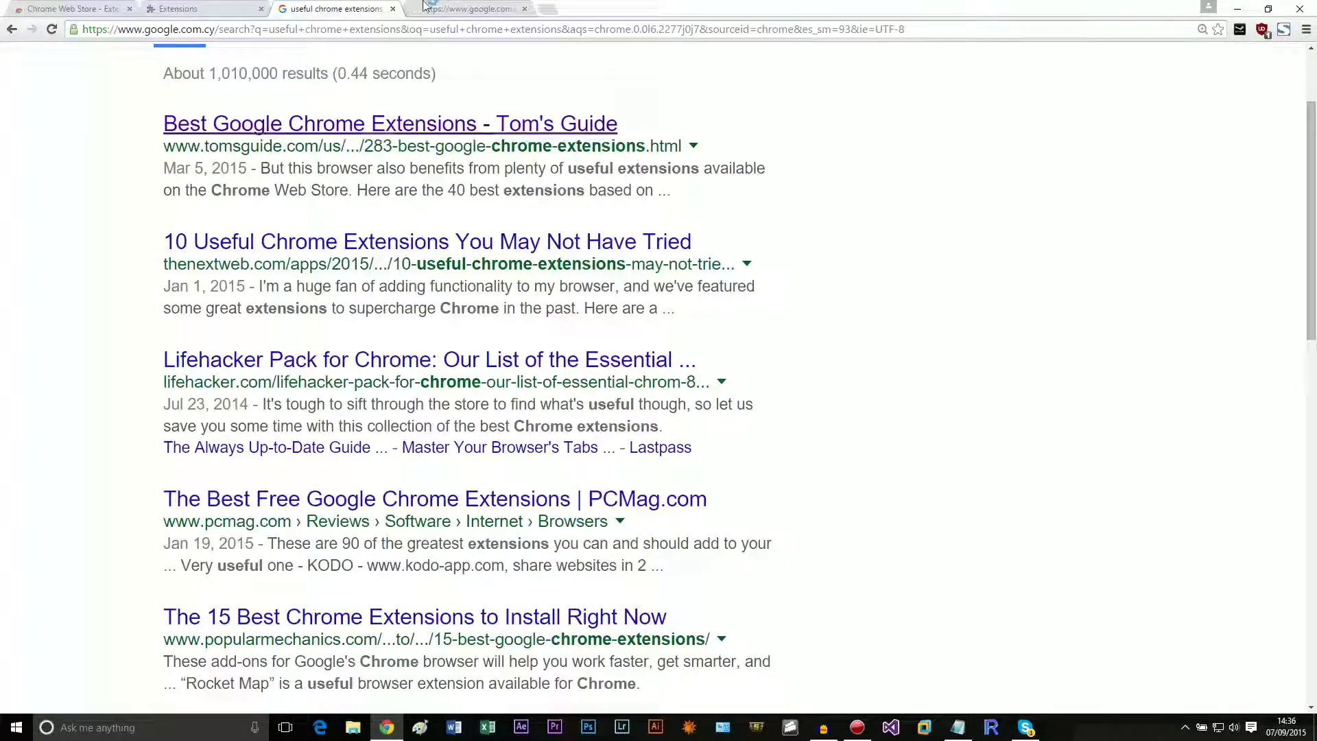
click(334, 5)
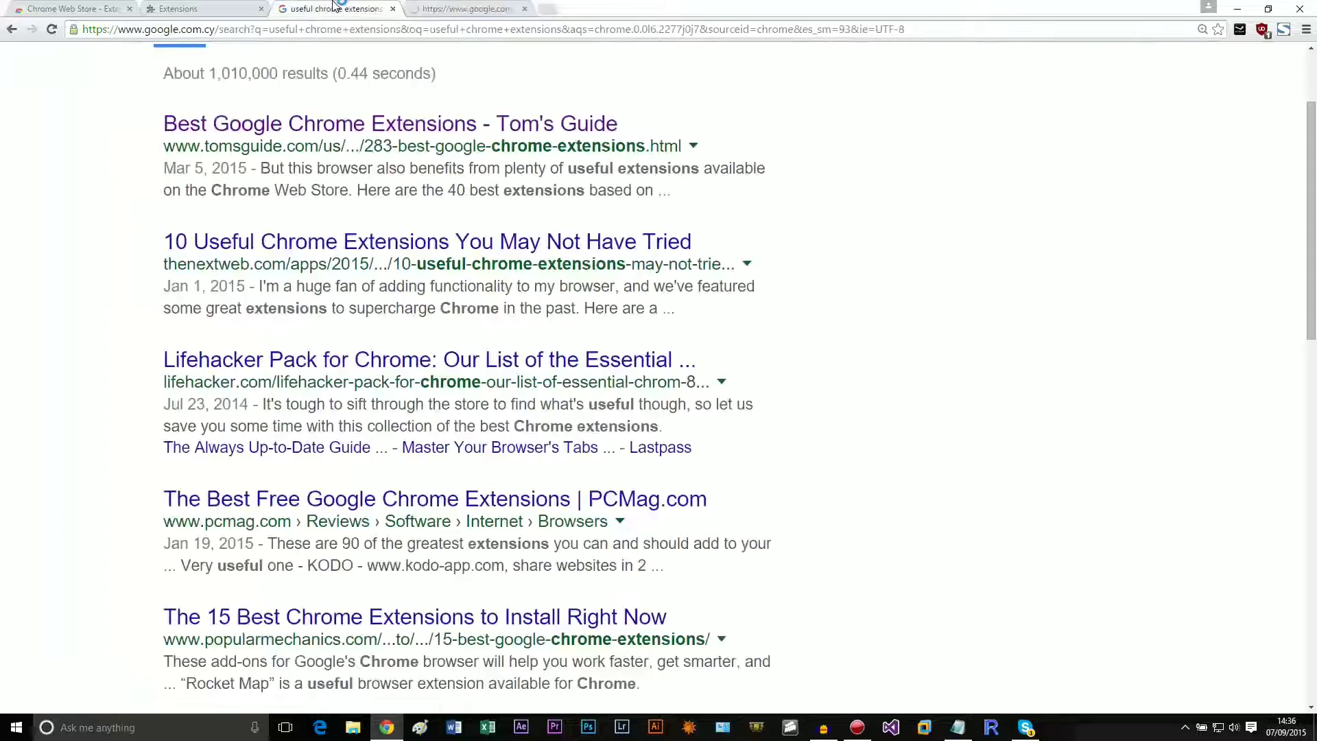
click(458, 7)
Step: Page through the Tom's Guide slideshow from the introduction to the crxMouse Chrome Gestures entry
scroll(282, 464, down, 8)
scroll(305, 419, up, 5)
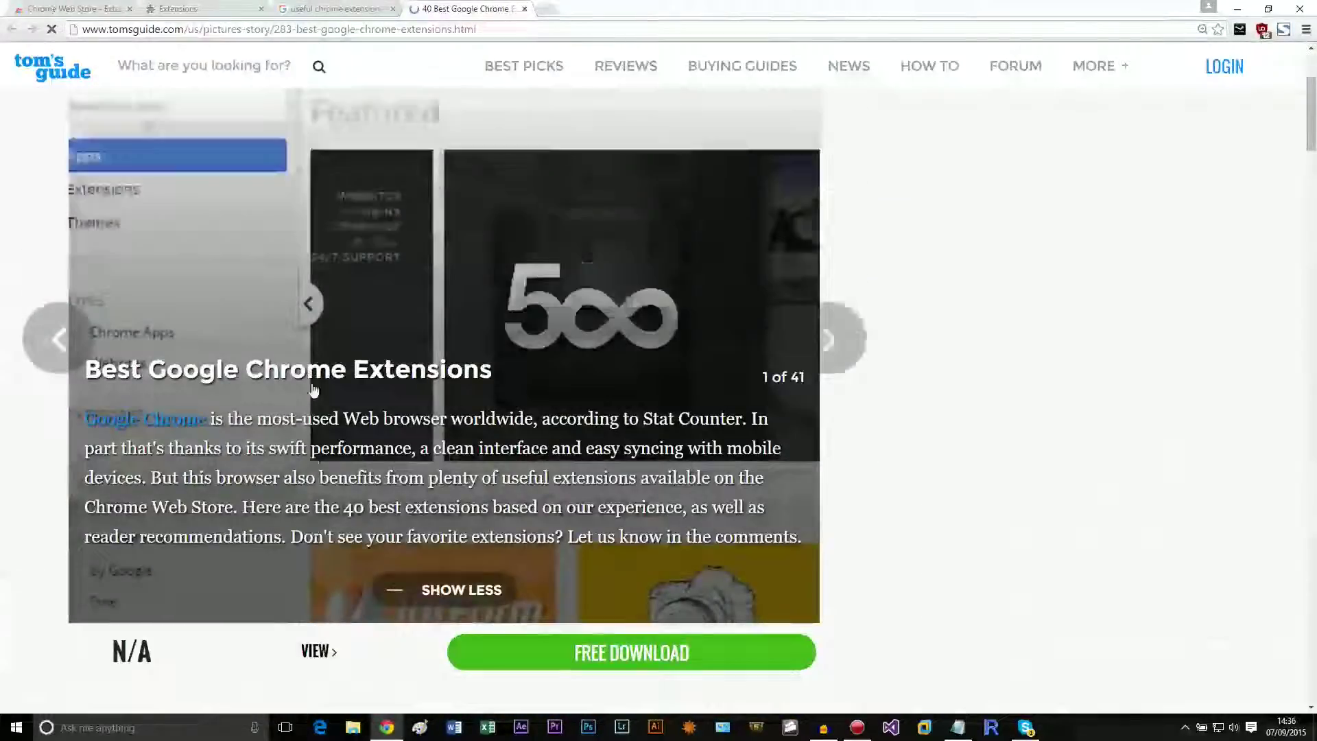
click(827, 340)
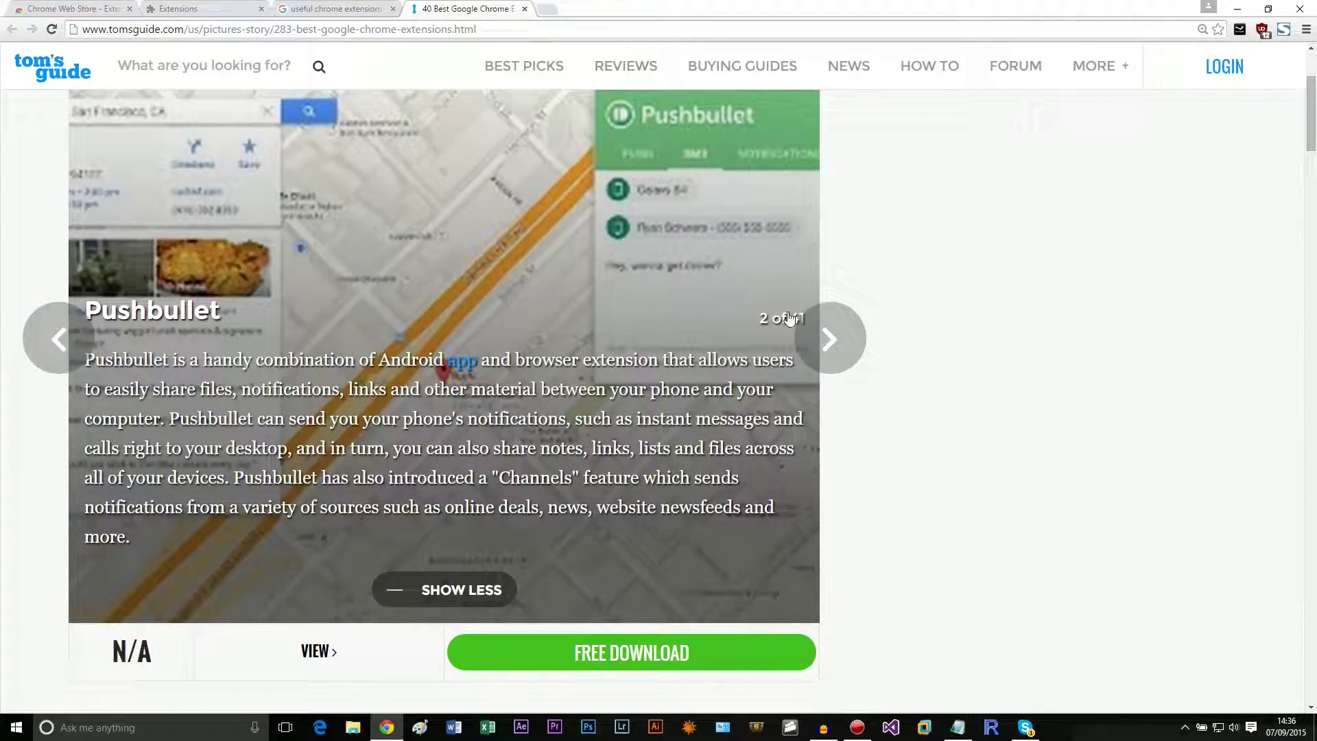
click(823, 336)
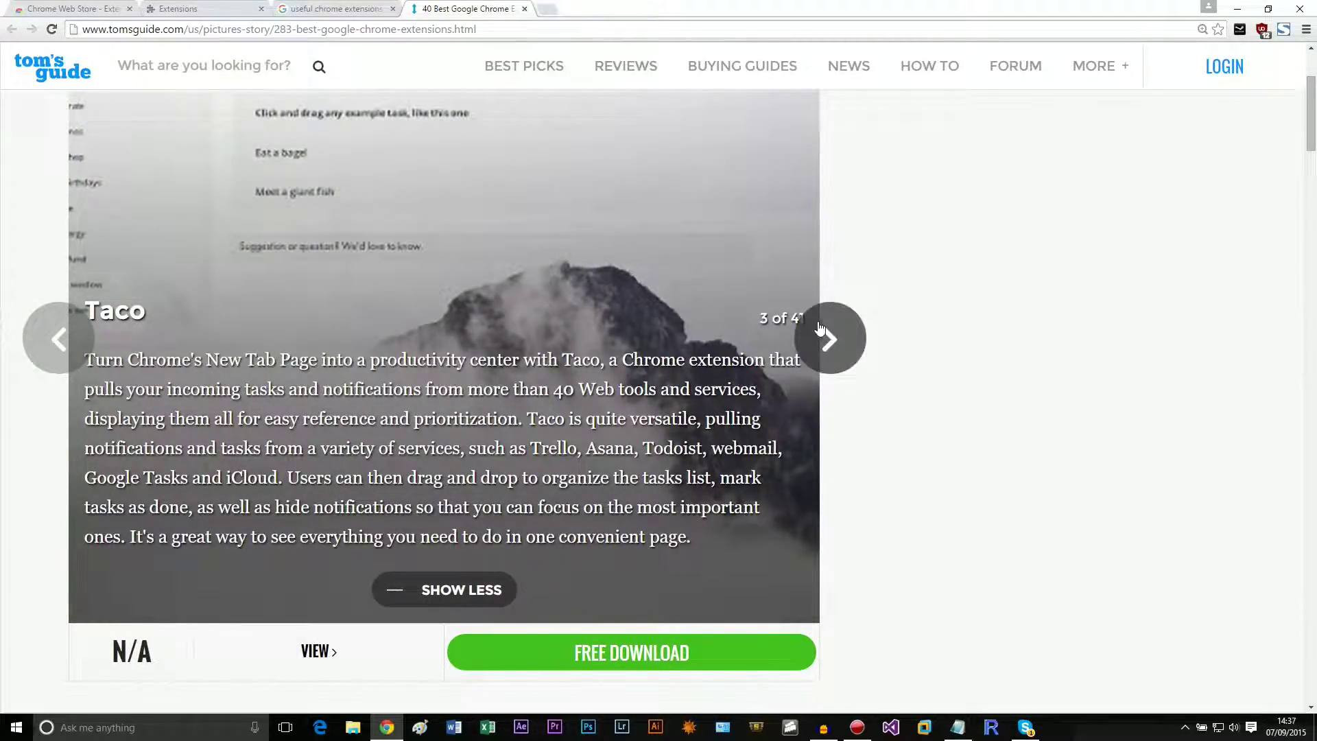
click(818, 329)
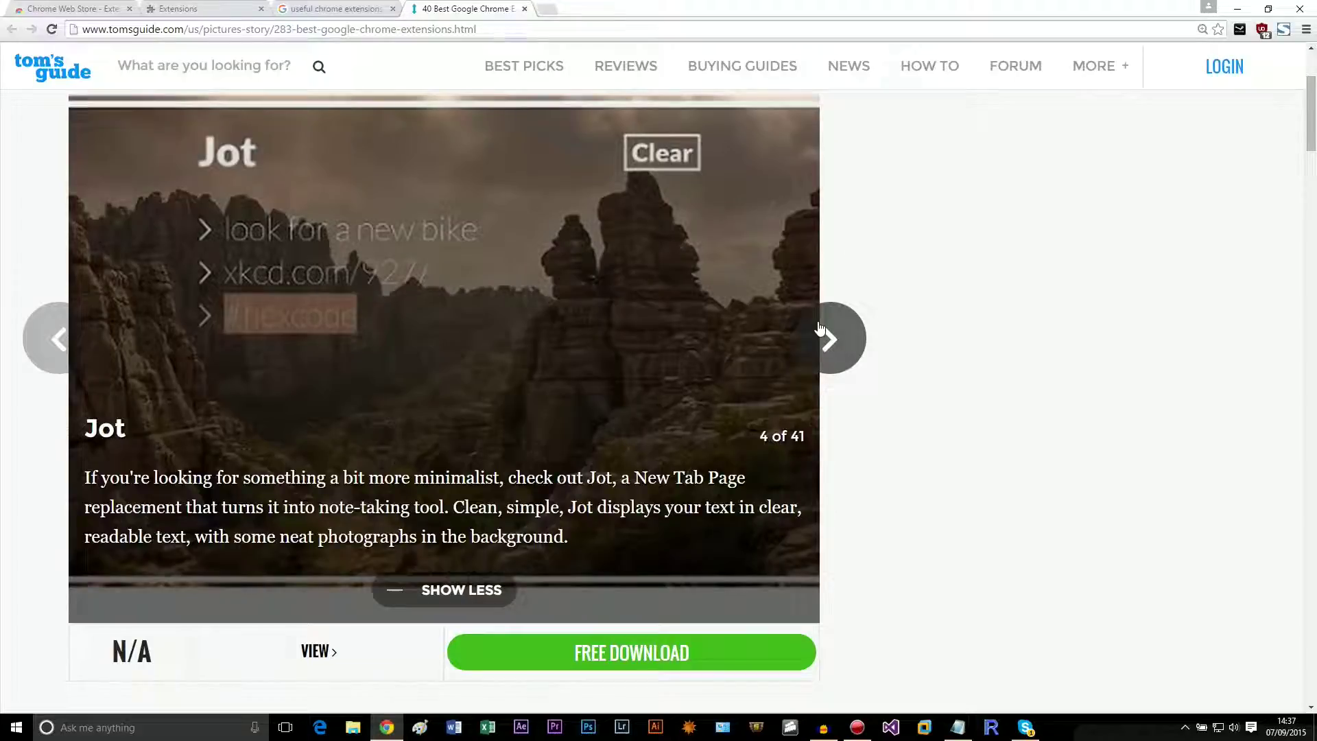
click(820, 328)
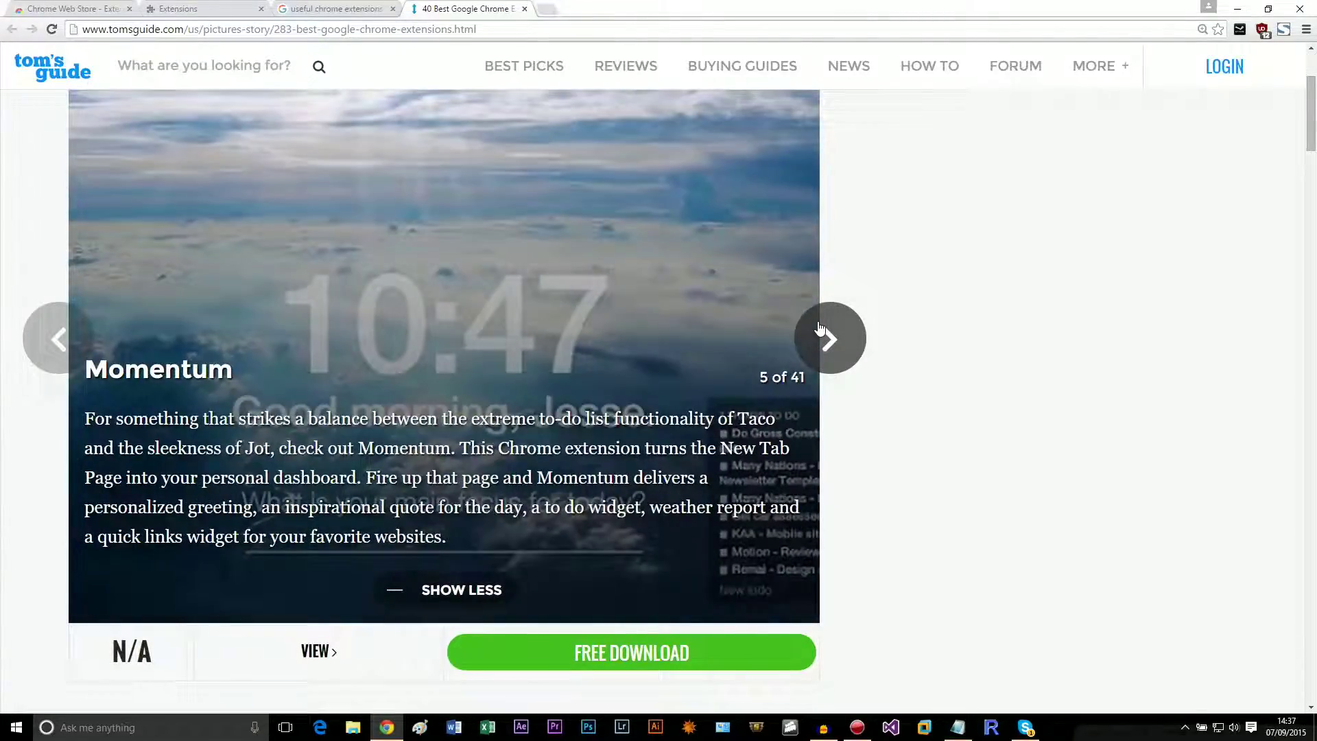
click(820, 328)
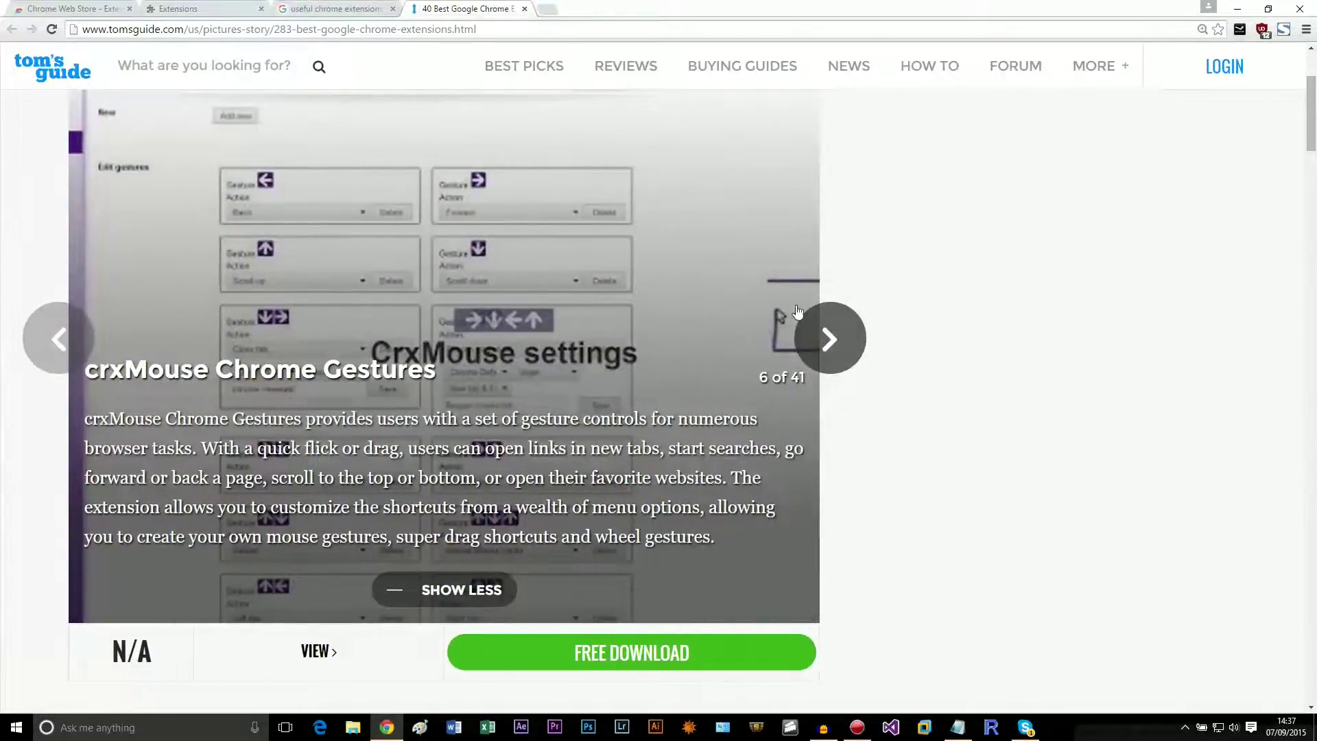
Step: Close the Tom's Guide article and the search results, and return to the Chrome Web Store's extension listing
click(293, 7)
click(523, 8)
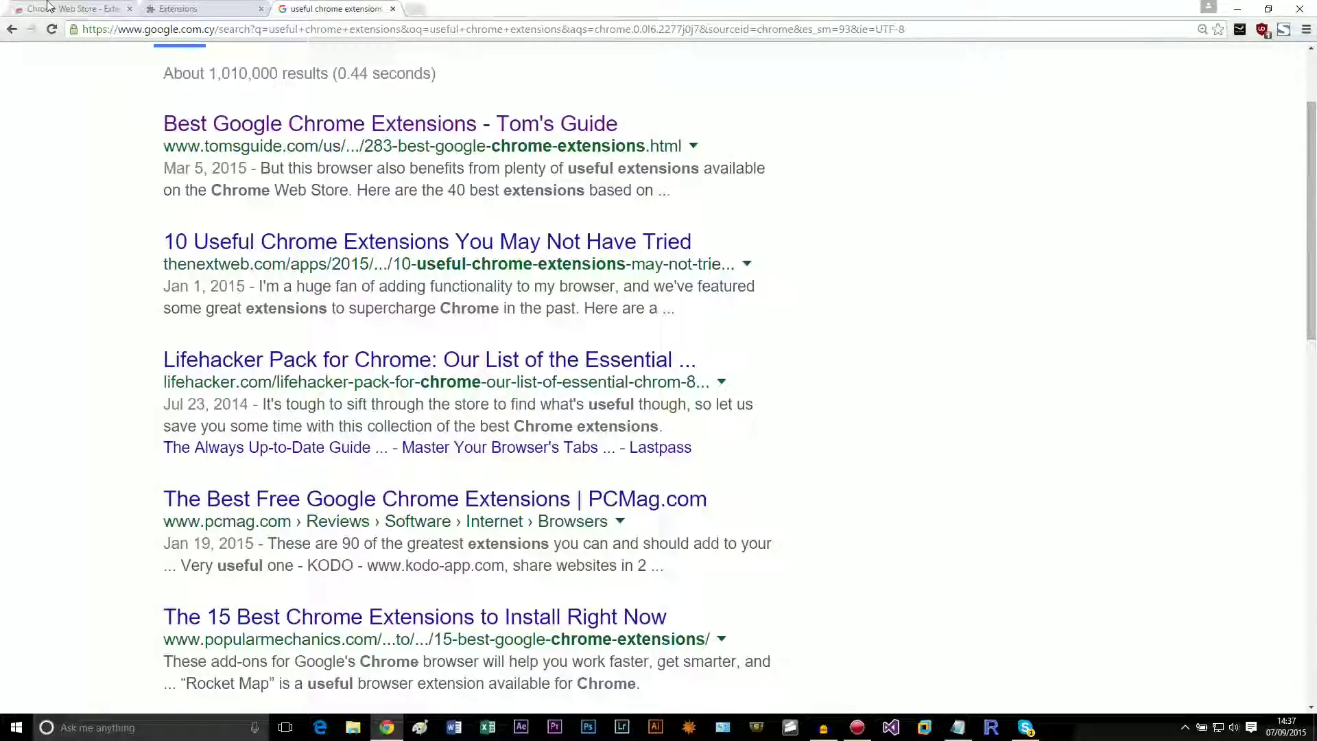
key(ctrl+Tab)
click(393, 9)
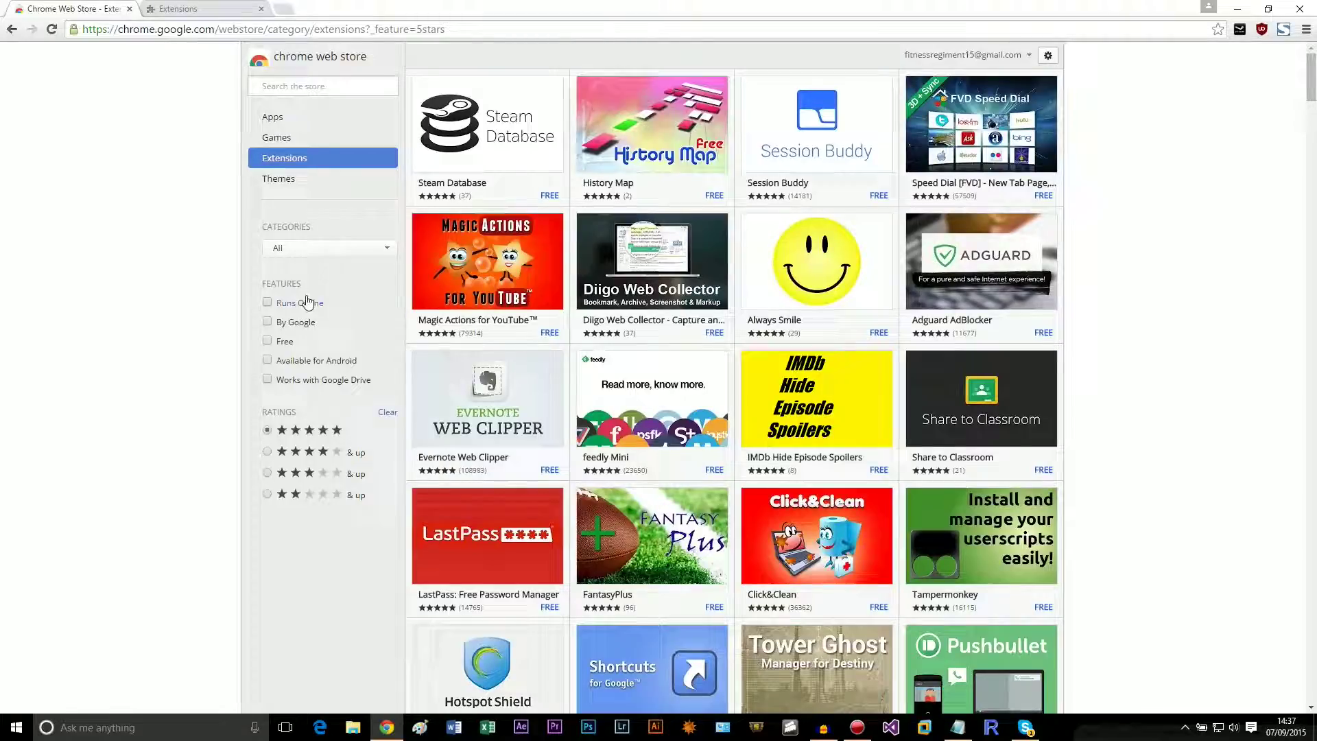
Step: Filter the five-star extensions by the Productivity category and look through the listed extensions
click(333, 250)
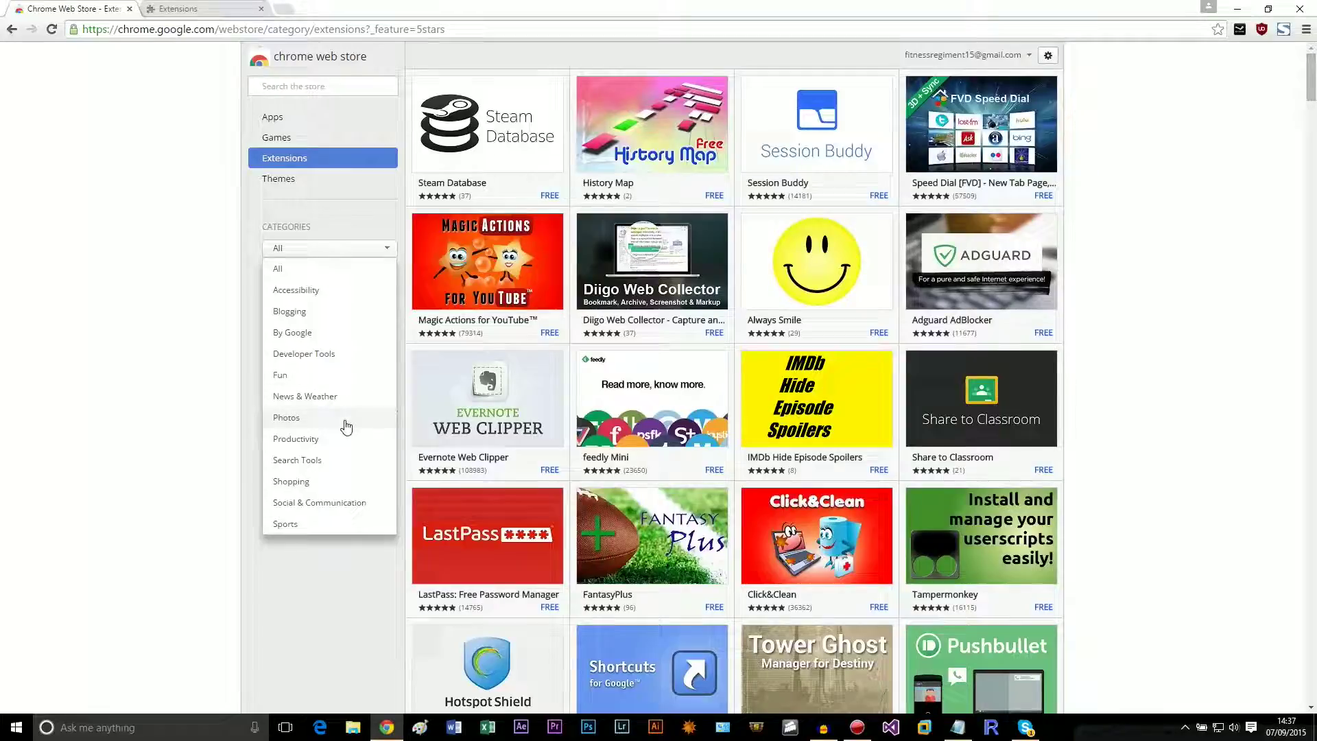
click(341, 447)
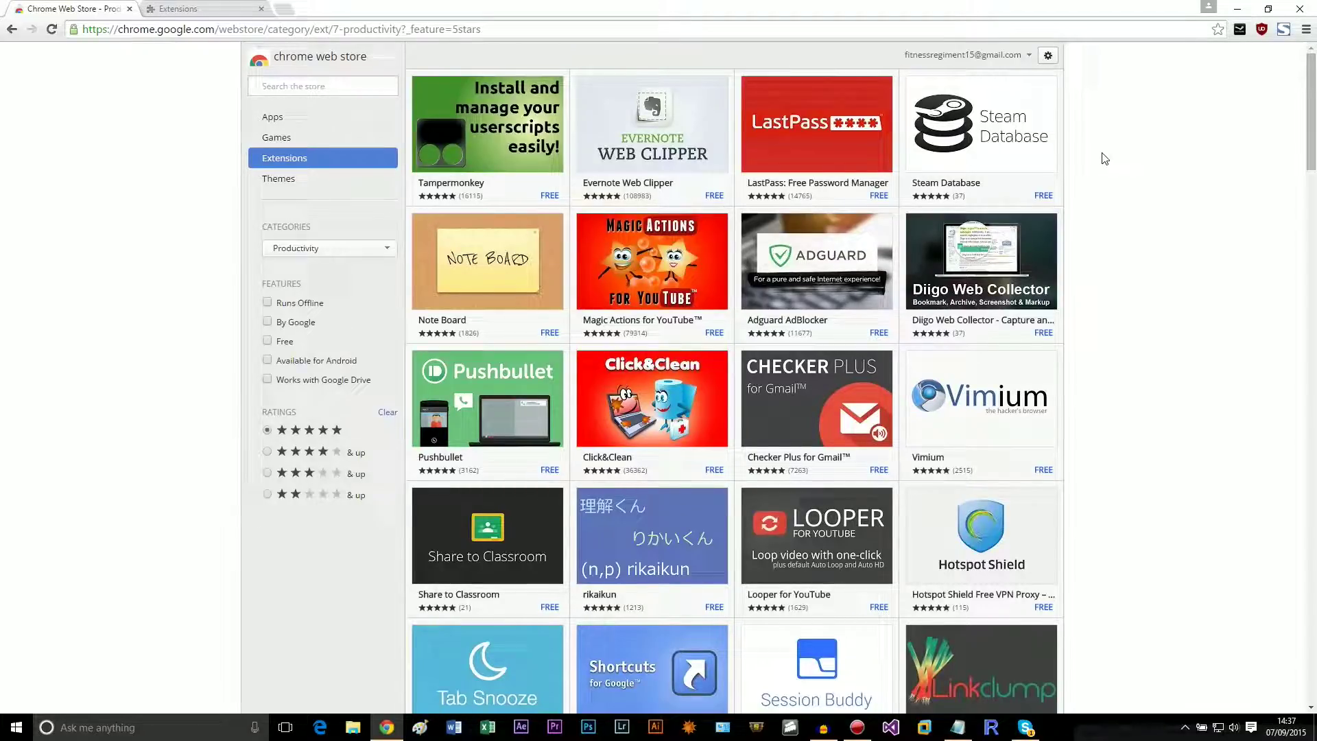
scroll(1099, 154, down, 1)
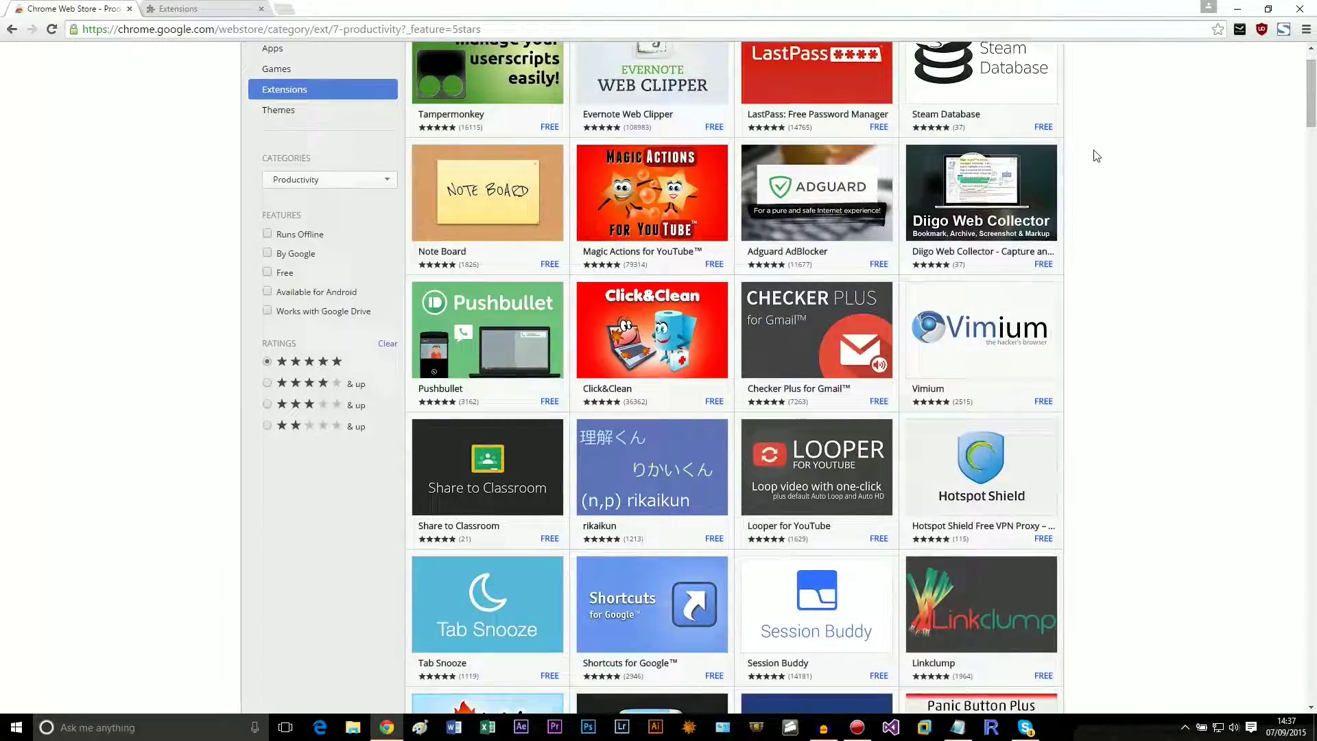
scroll(1108, 200, down, 1)
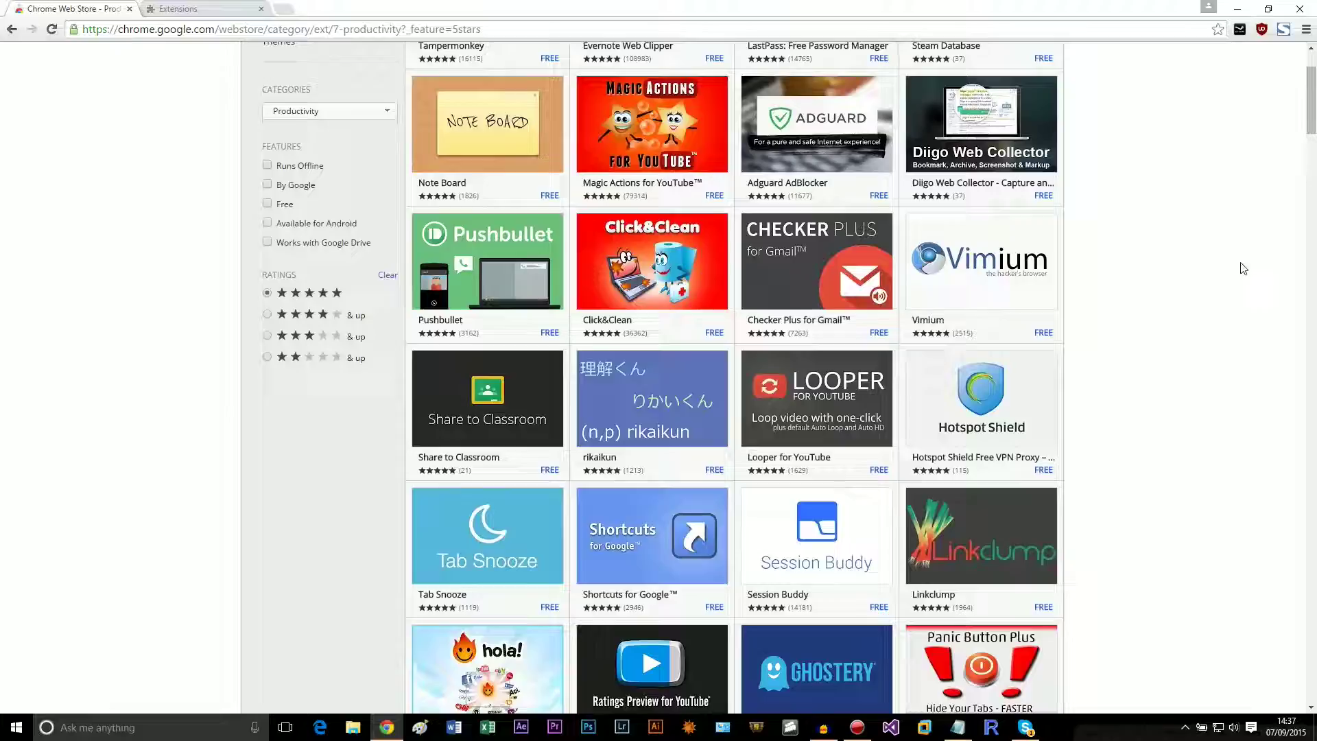
scroll(1248, 345, down, 1)
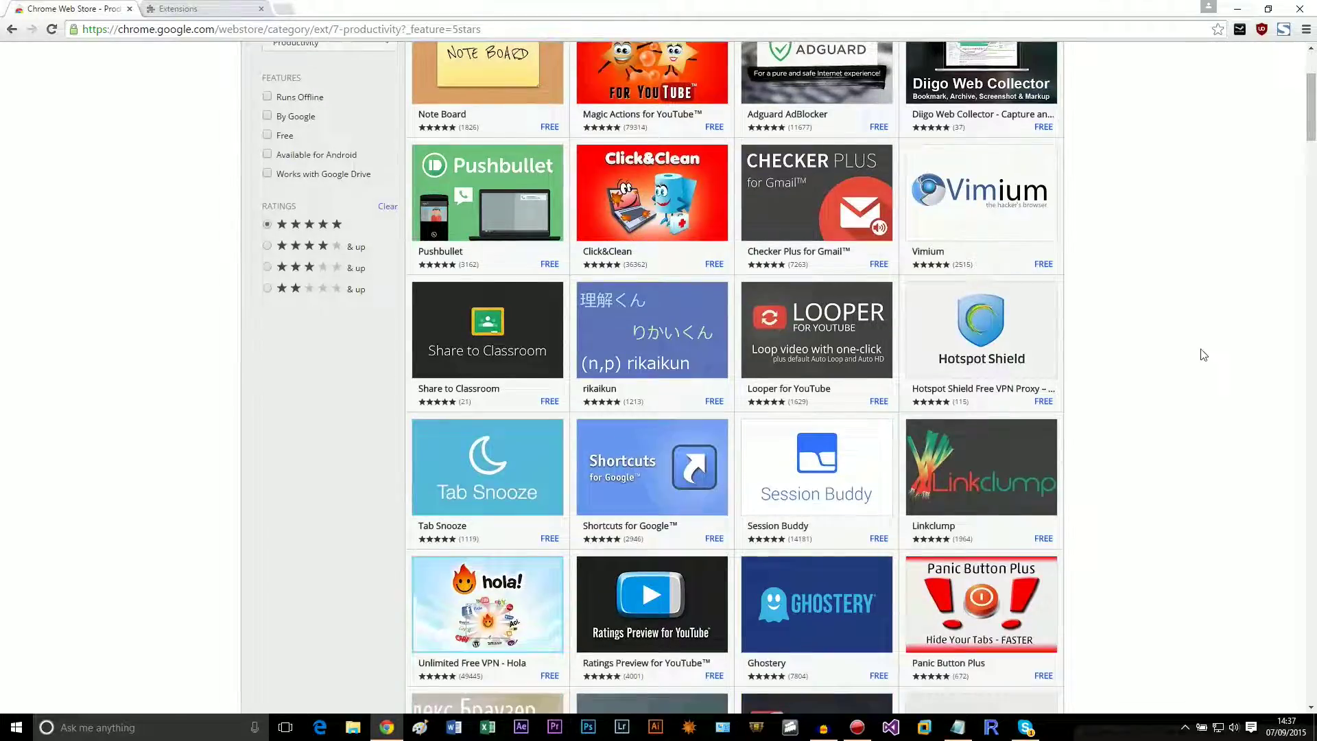
scroll(1157, 356, down, 2)
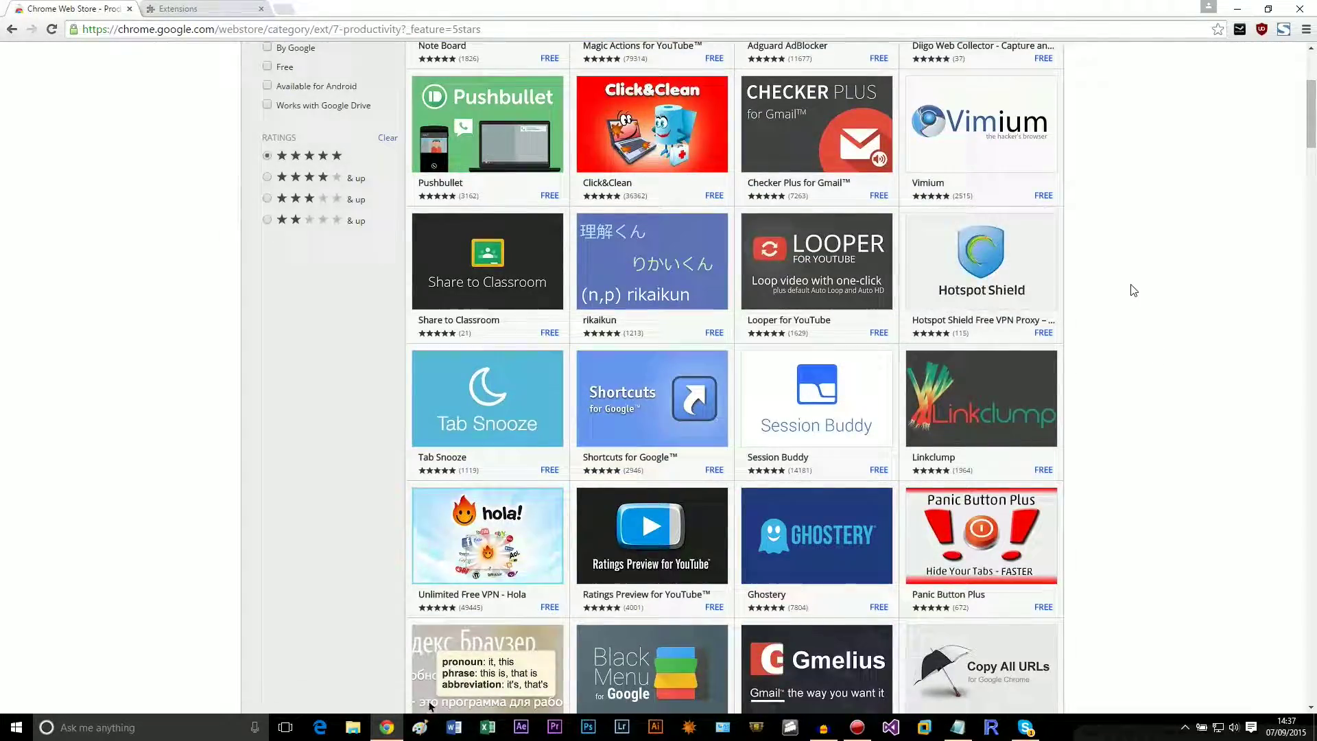
scroll(1127, 292, down, 1)
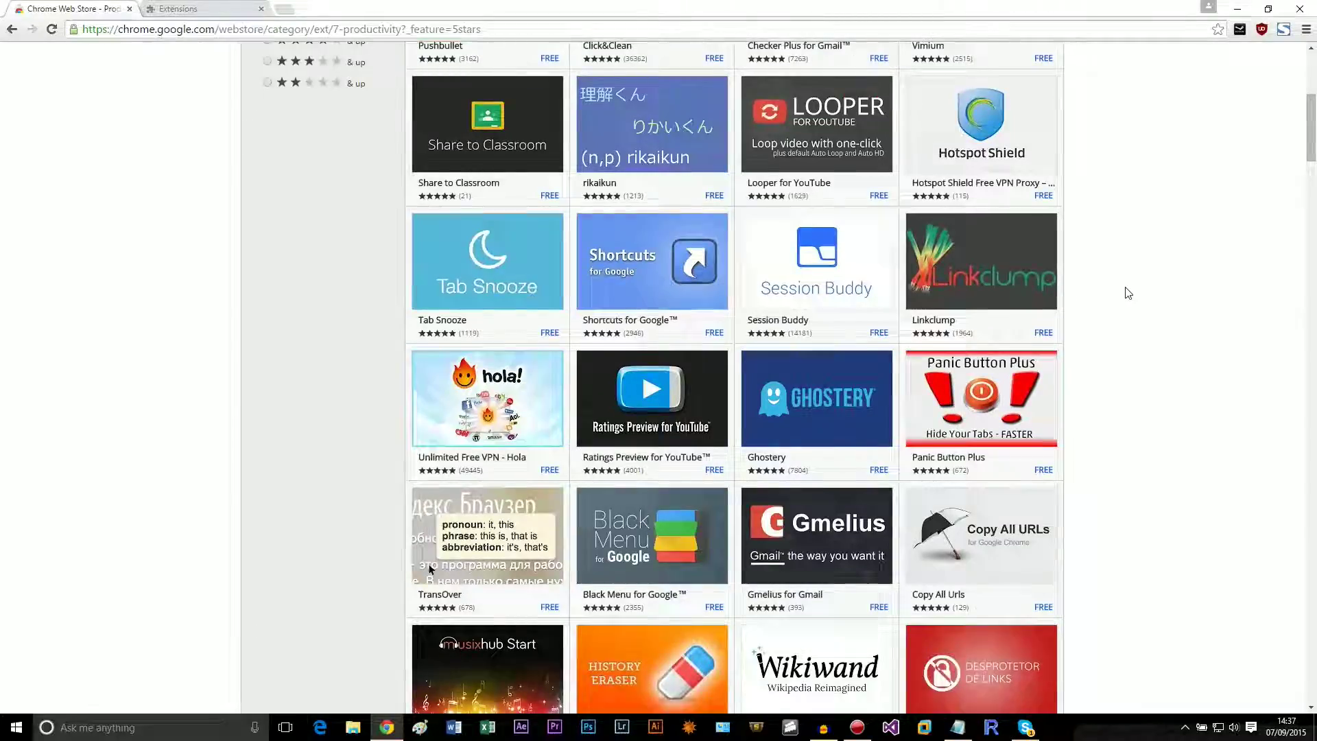
scroll(1054, 276, down, 1)
scroll(1105, 336, down, 2)
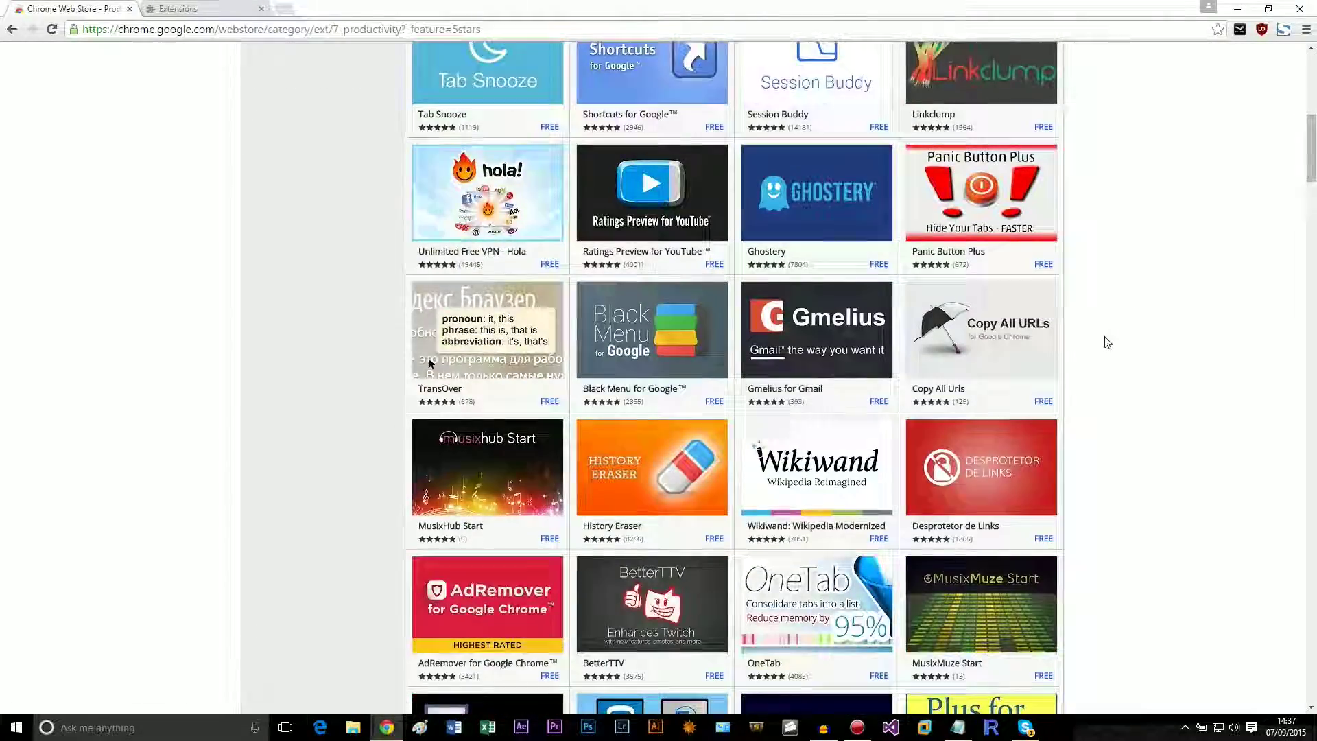
scroll(1103, 342, down, 3)
scroll(153, 582, down, 2)
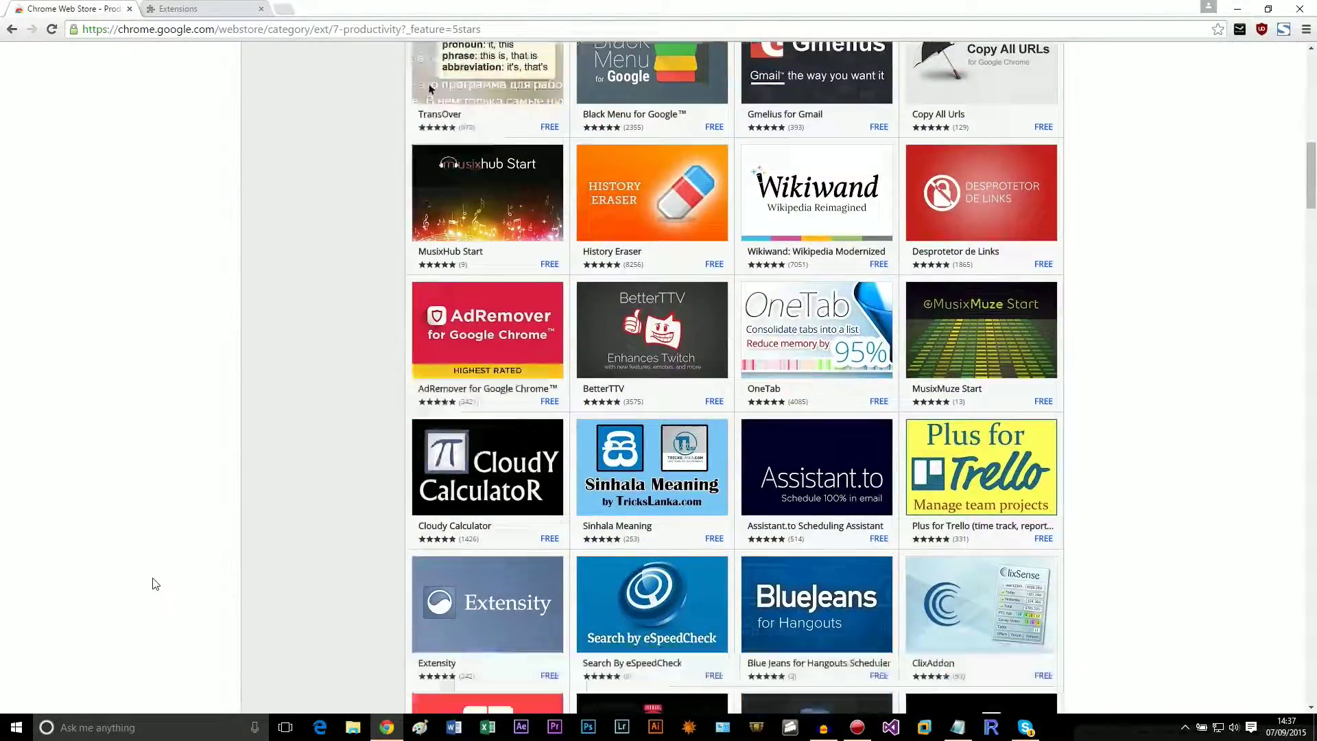
scroll(240, 497, down, 2)
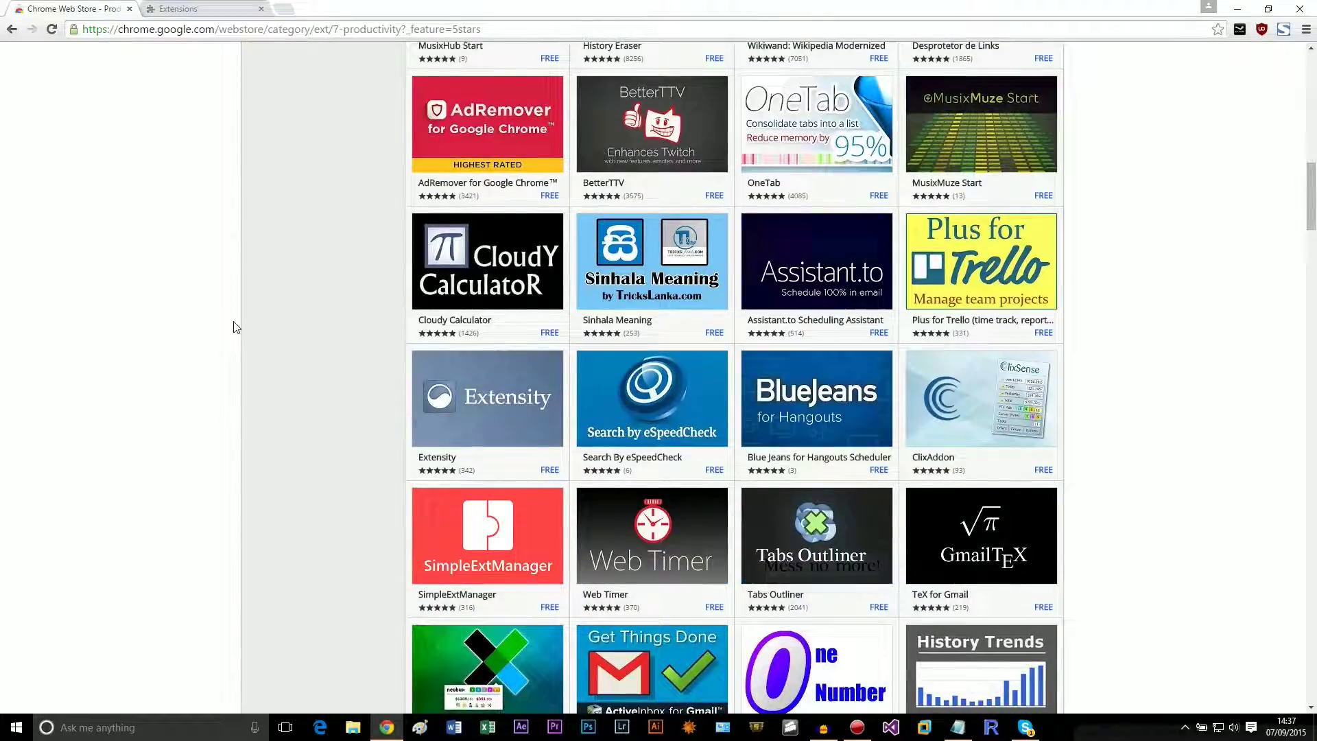
scroll(247, 324, down, 4)
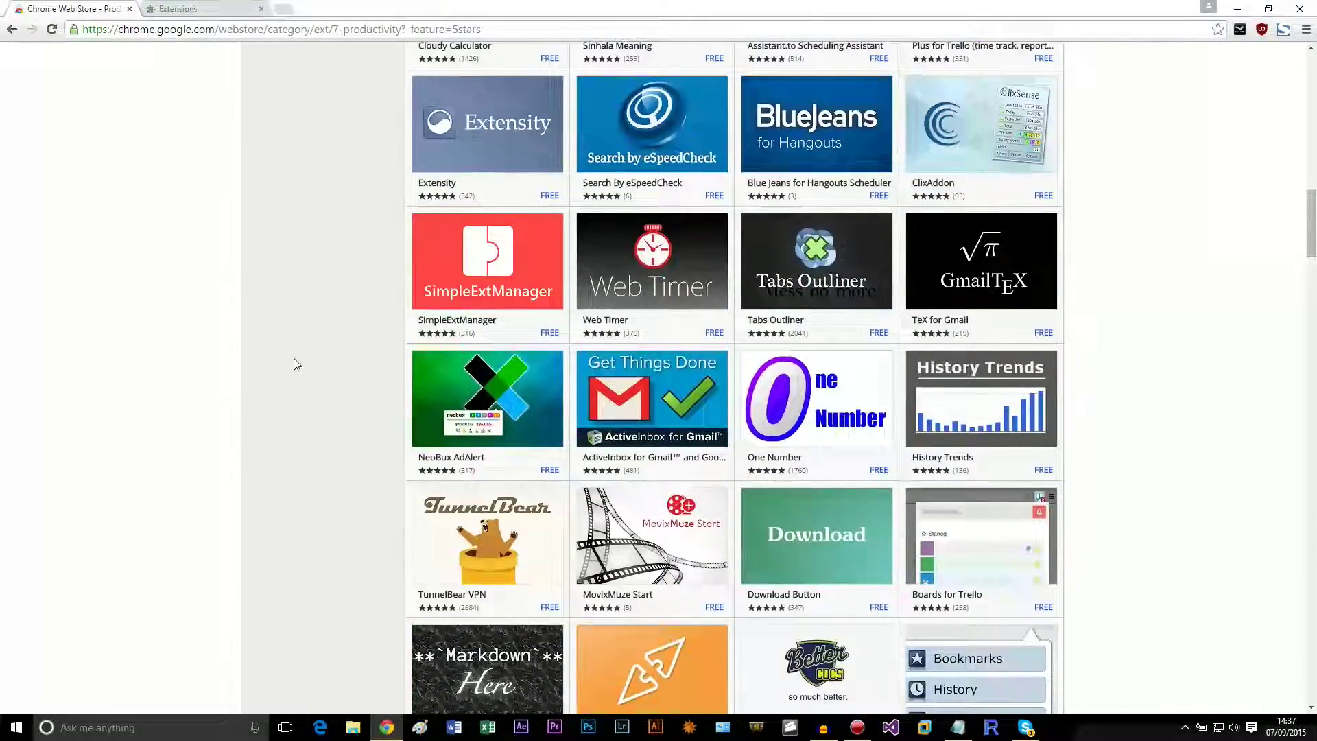
scroll(295, 365, down, 3)
scroll(288, 358, down, 1)
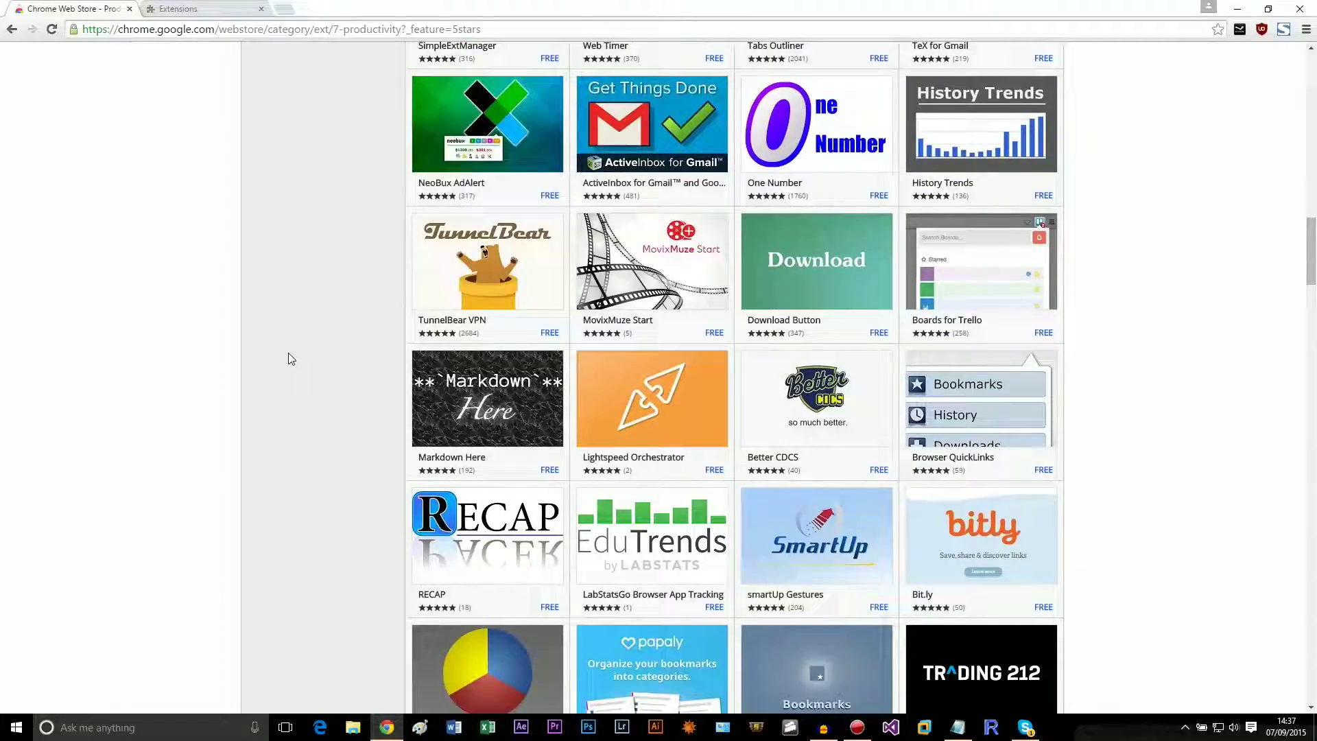
scroll(295, 346, down, 2)
scroll(302, 288, up, 19)
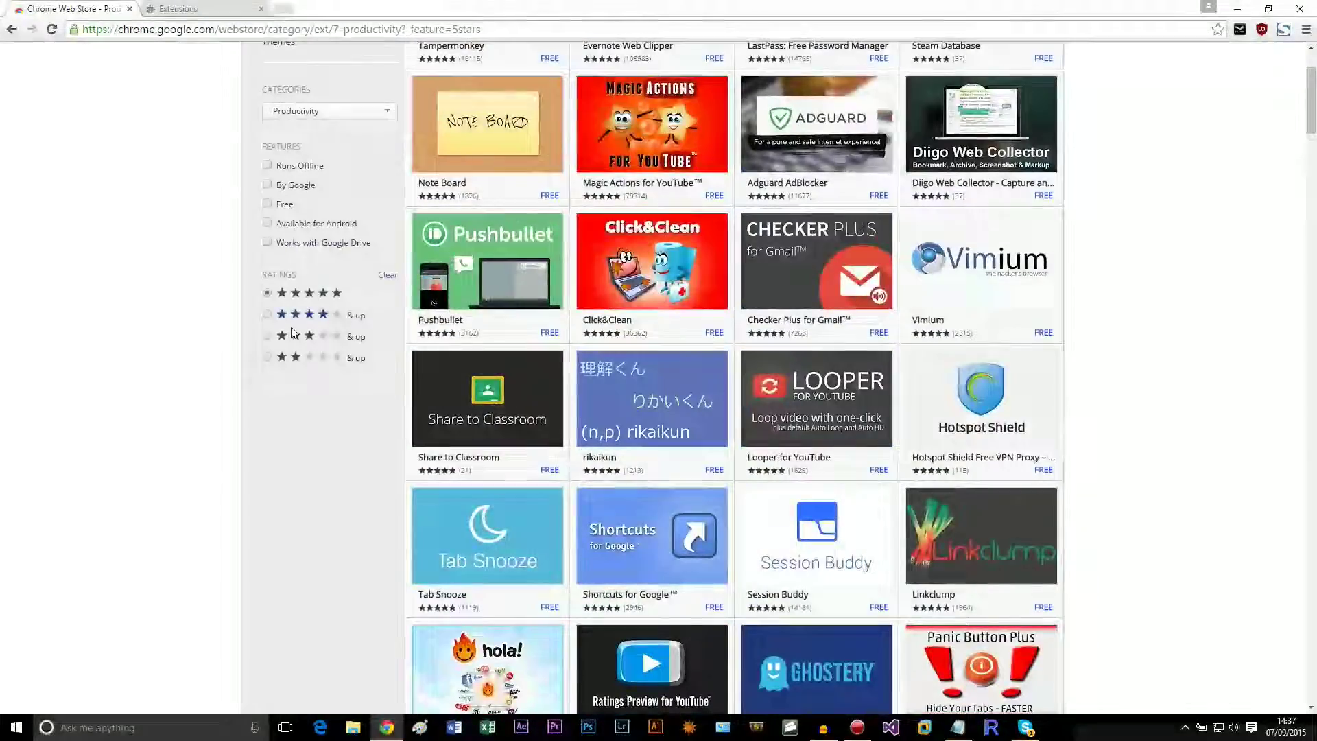
click(210, 187)
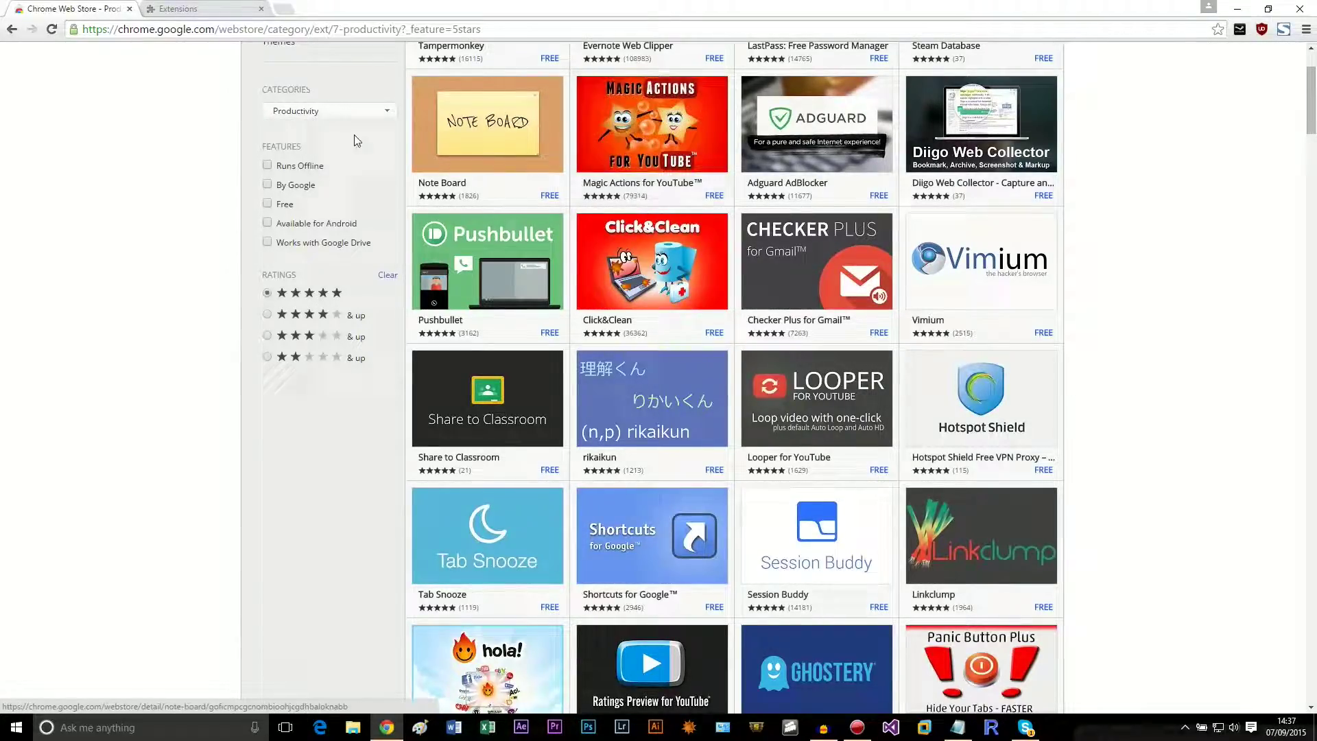
Step: Switch the extension category to Shopping and look over the first five-star shopping extensions
click(343, 114)
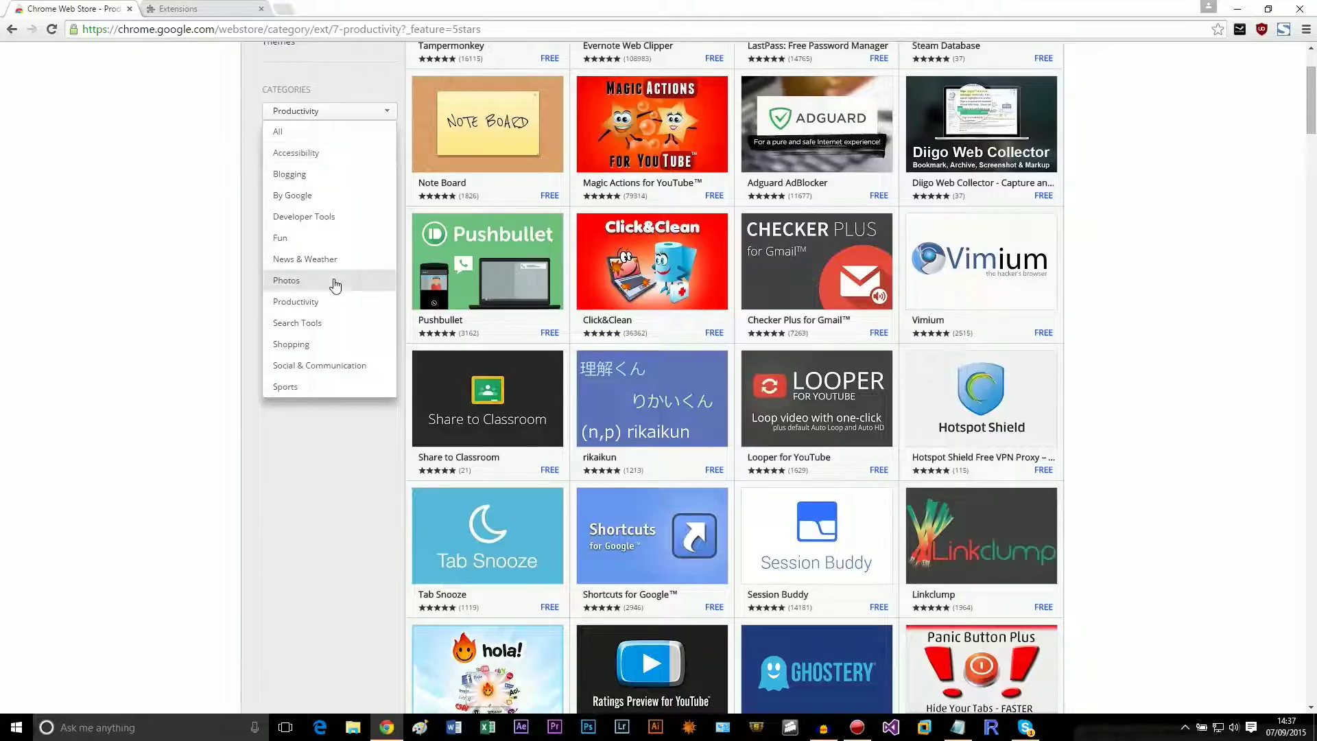
click(317, 345)
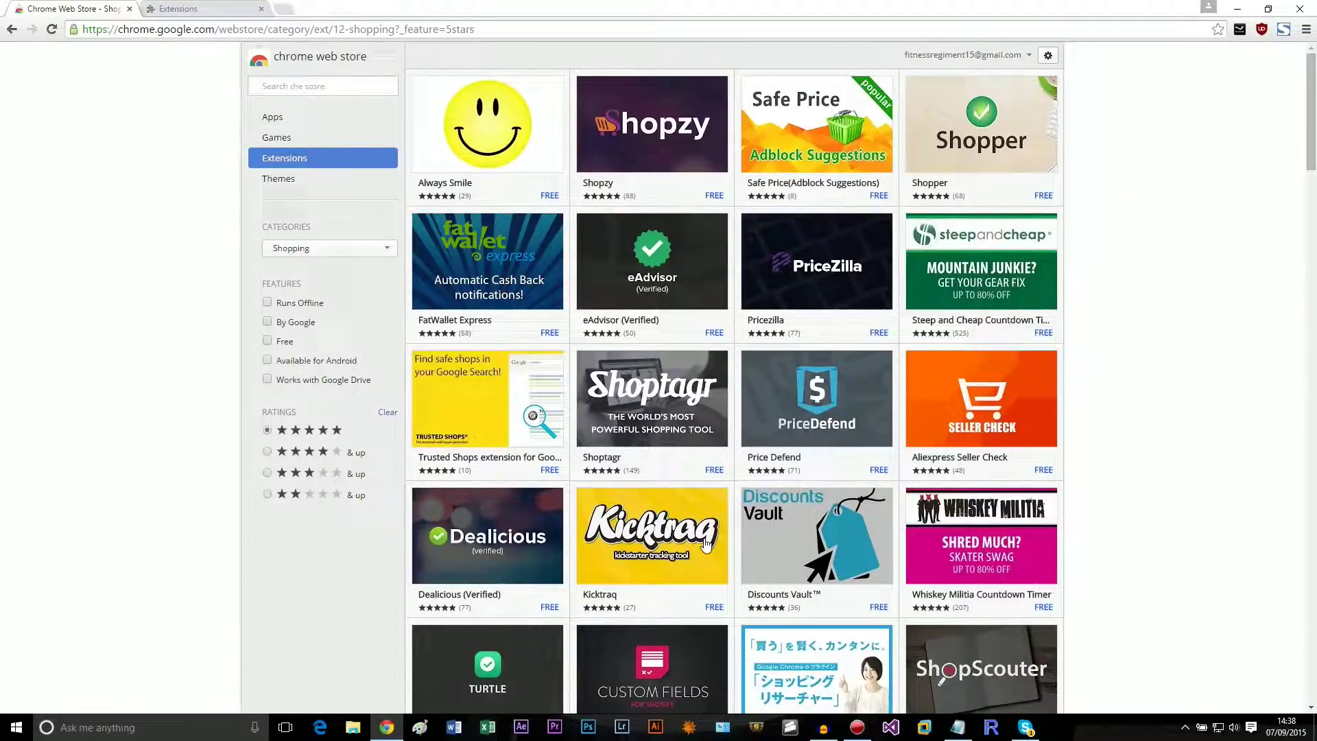
scroll(1119, 442, down, 1)
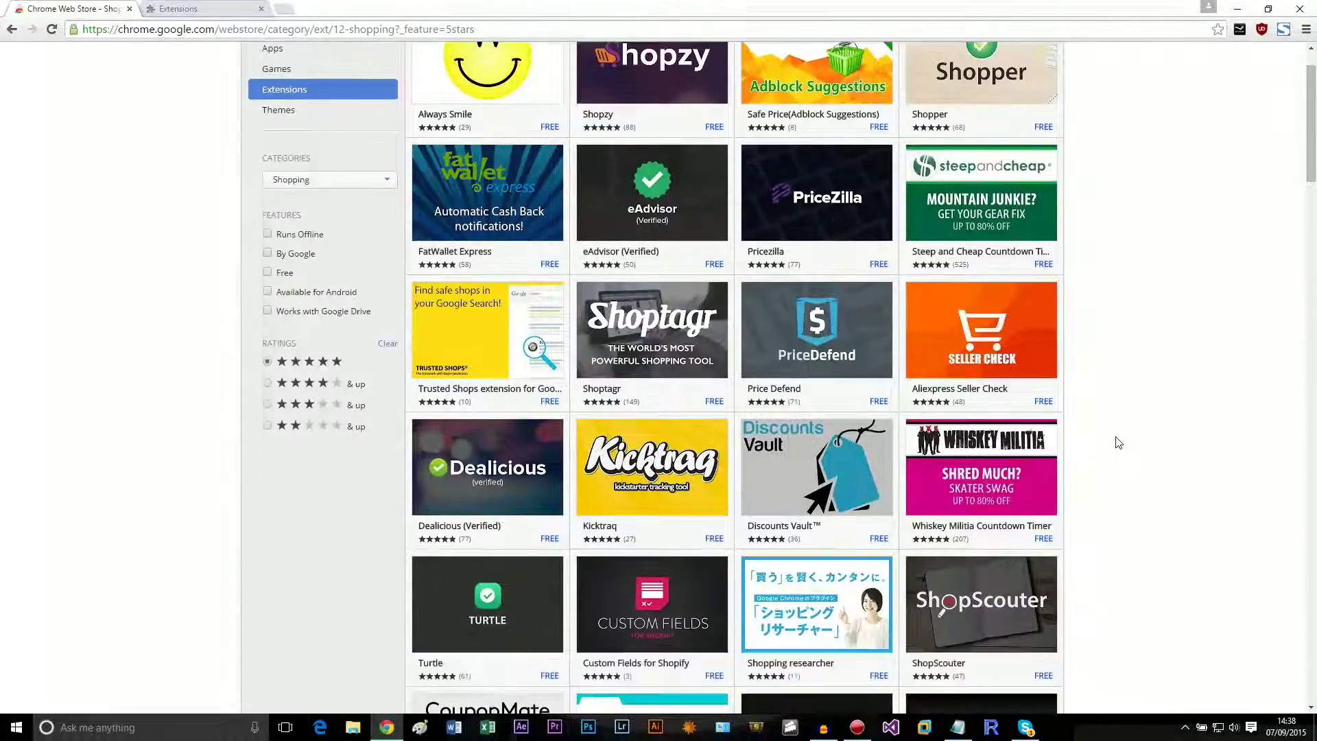
Step: Search the web in a new tab for "chrome extension discounts" and open Honey's Chrome Web Store page
click(180, 9)
click(285, 7)
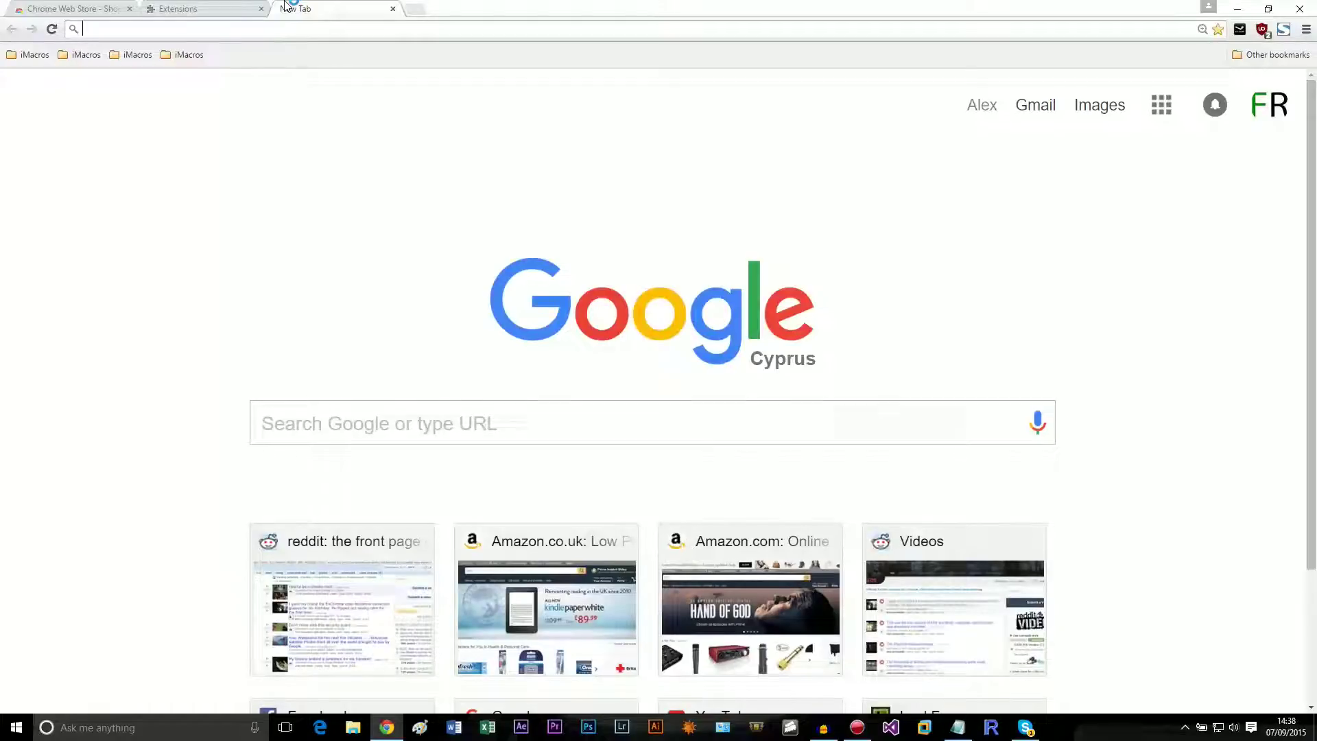
text(chrome extension)
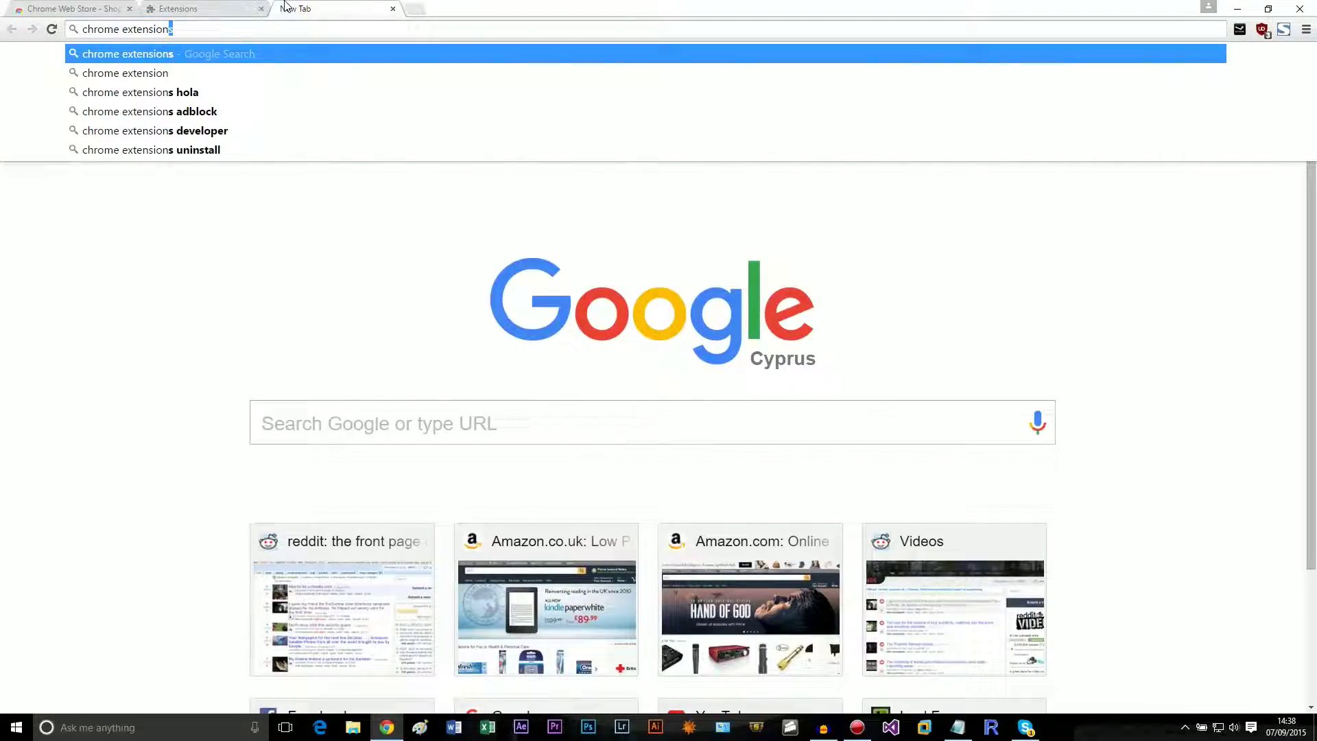
text( discounts)
key(Return)
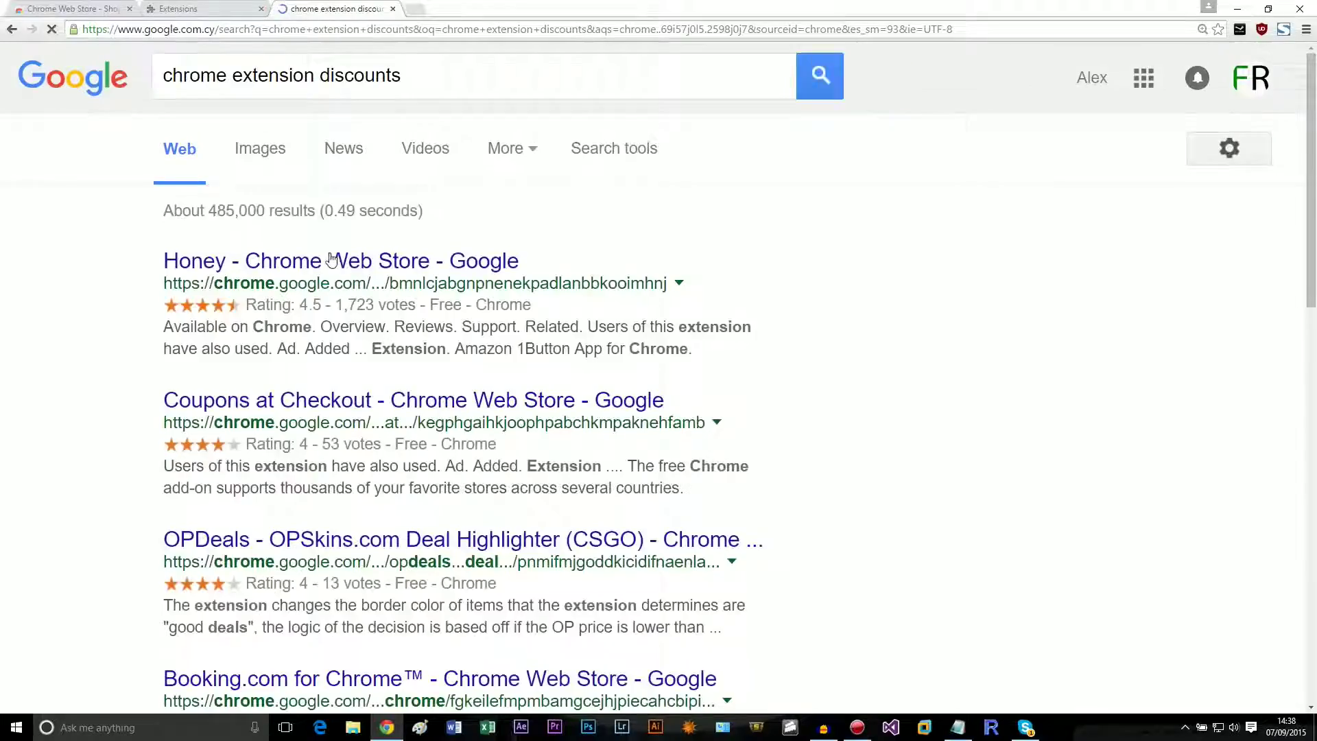
click(343, 258)
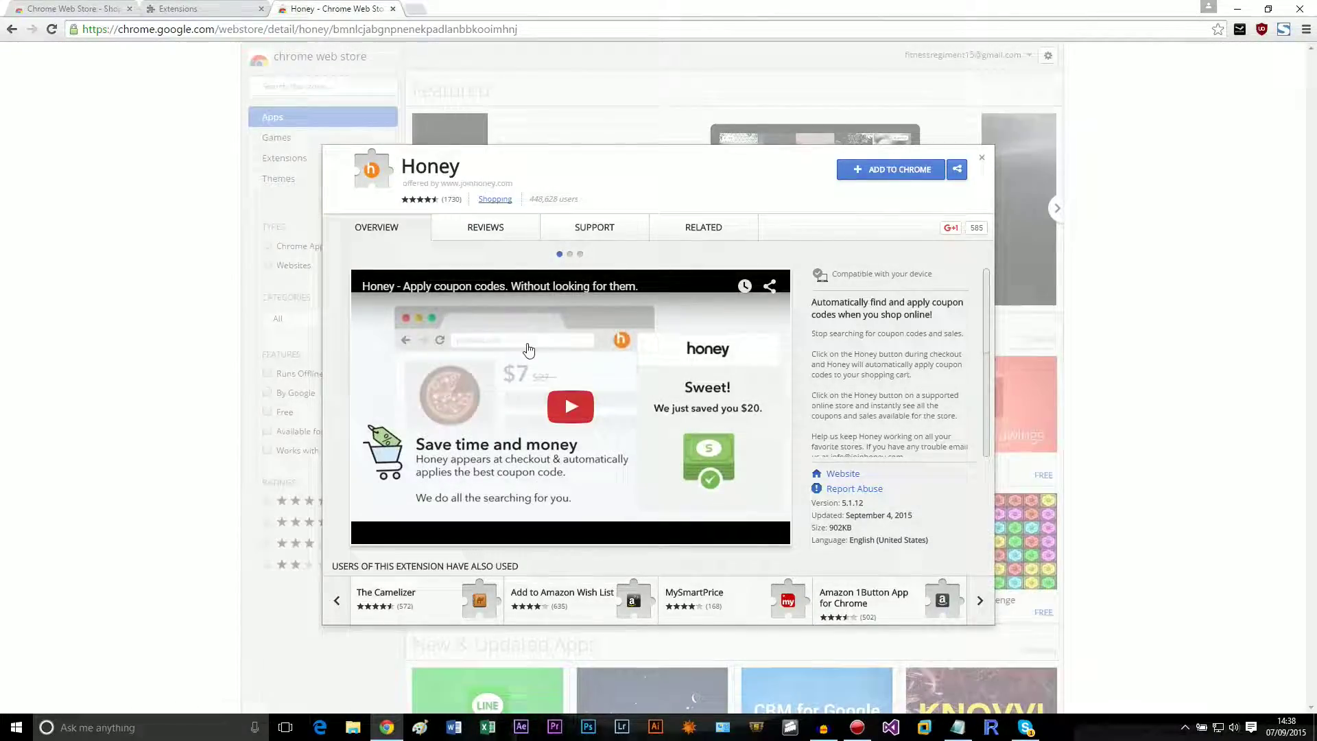
Step: Check the Shopping category linked from Honey's page and Honey's user reviews, ending back on its overview
click(494, 198)
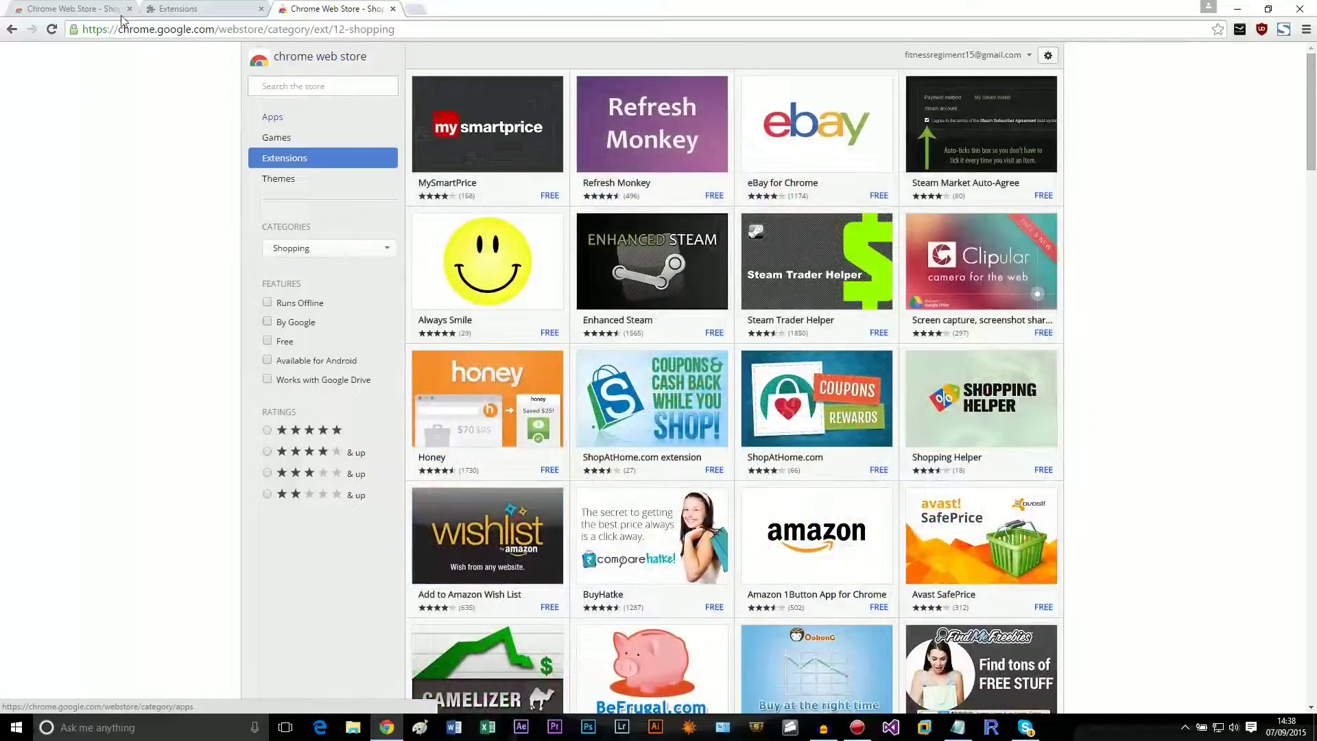
click(12, 28)
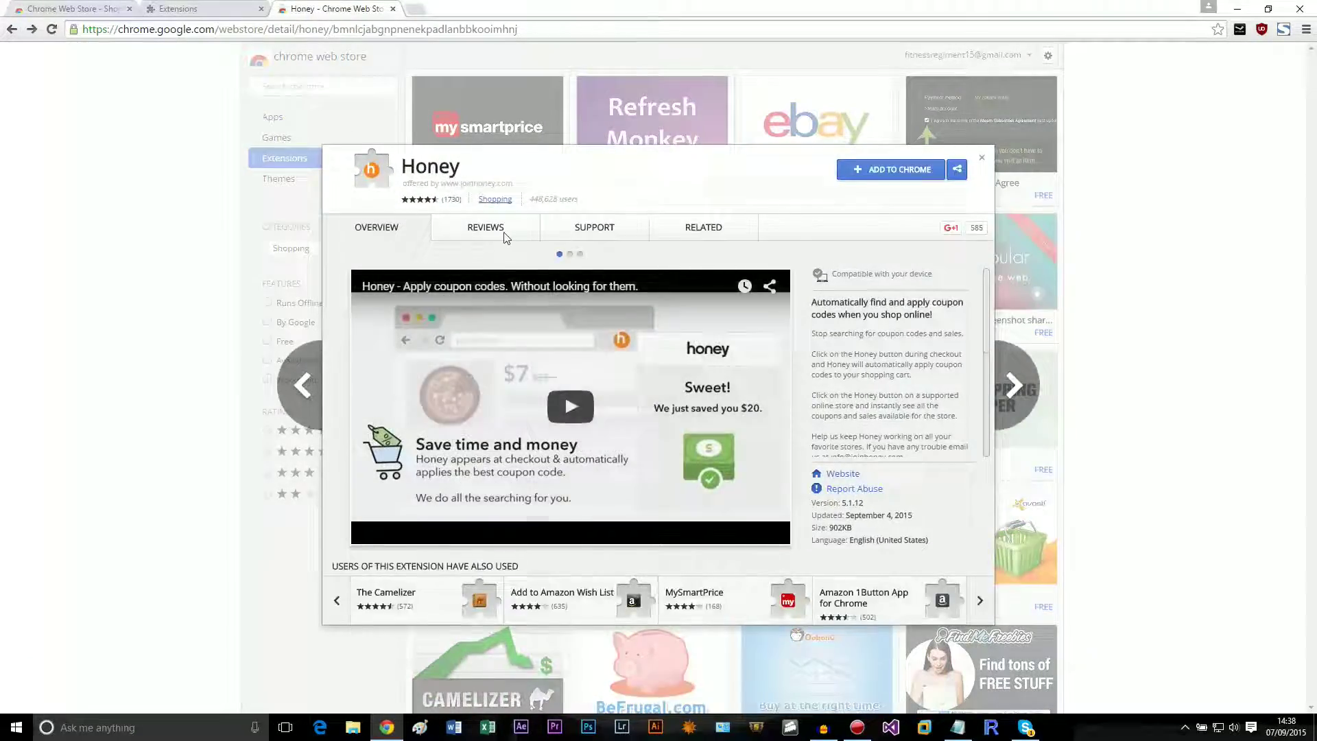
click(505, 237)
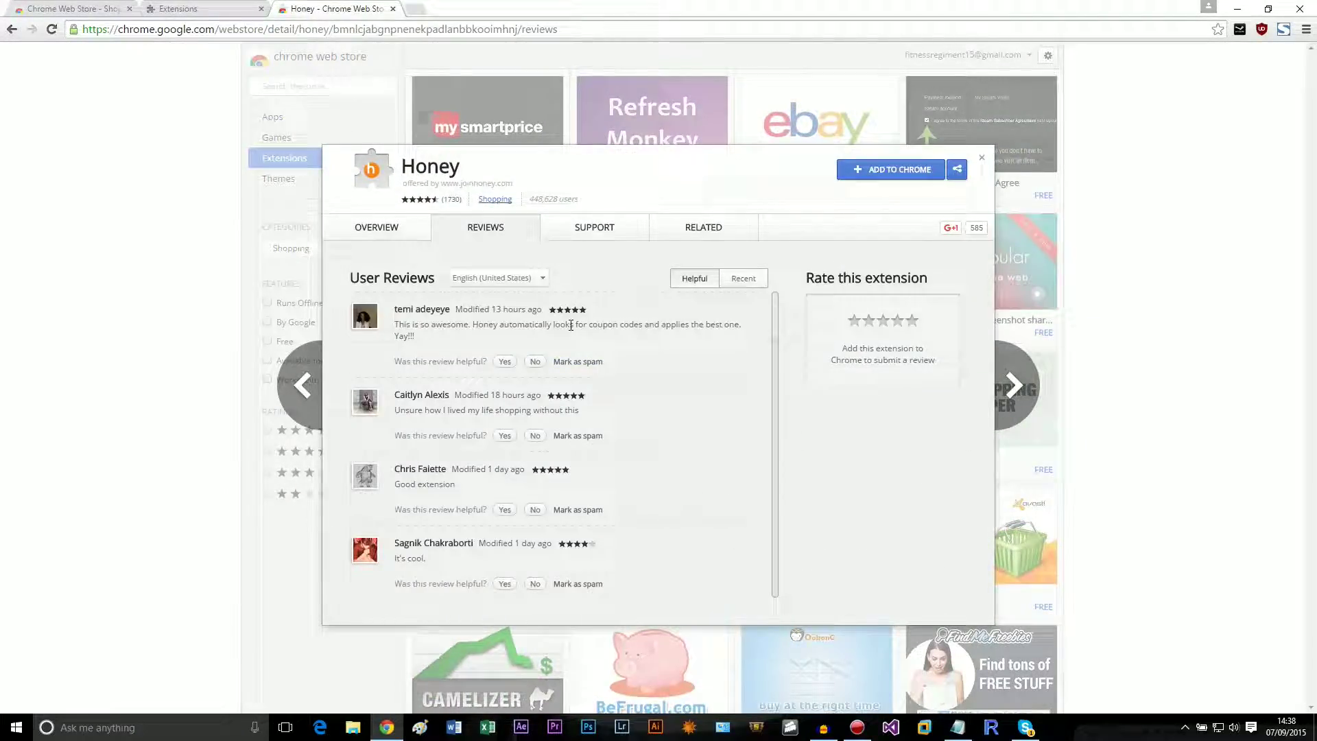
click(376, 237)
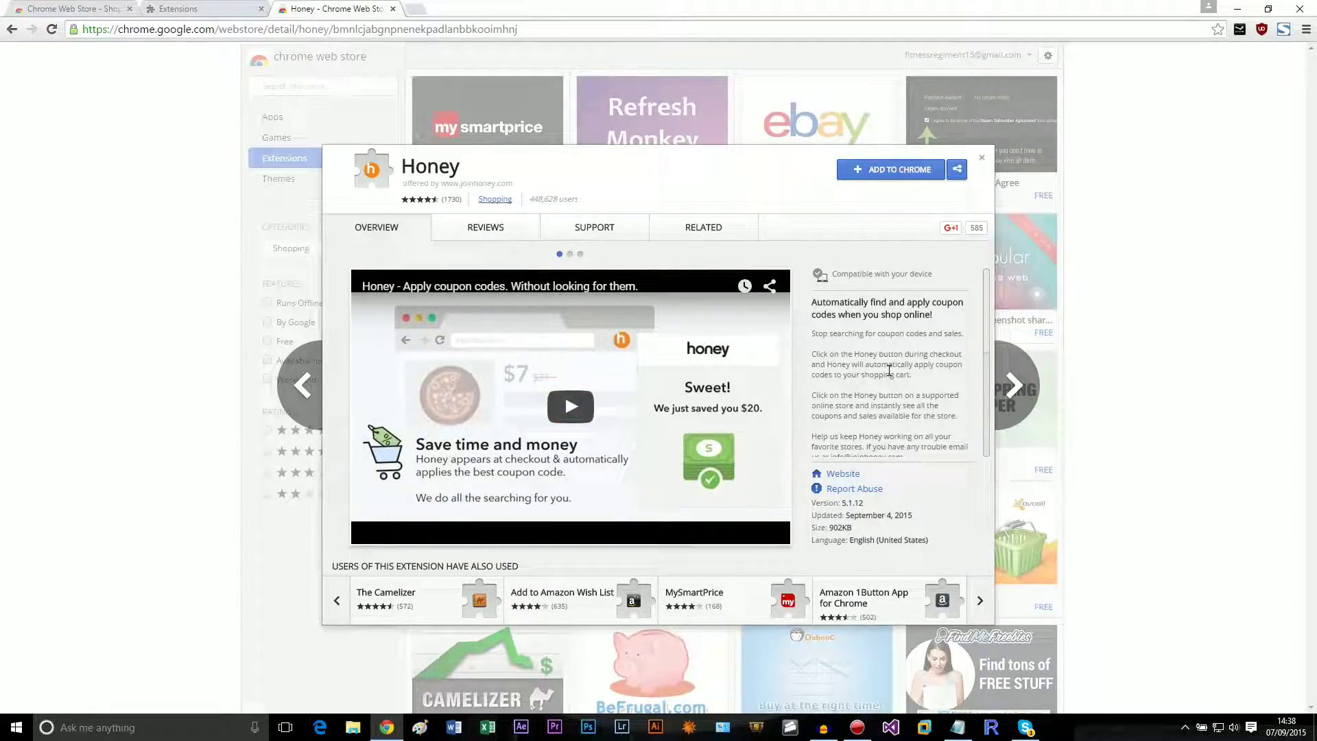
Step: Read through Honey's overview description, from the coupon code instructions to the disclaimer
triple_click(841, 345)
triple_click(851, 363)
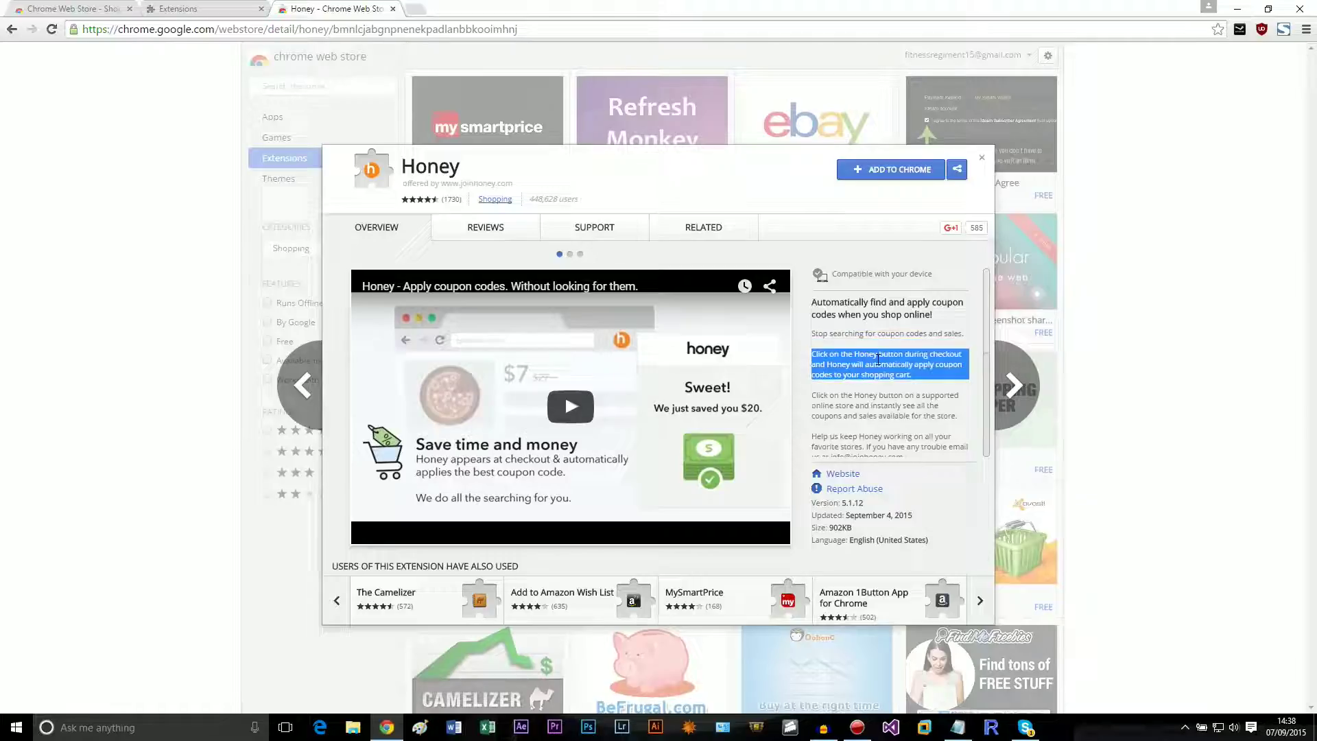
triple_click(872, 350)
click(861, 421)
scroll(857, 418, down, 1)
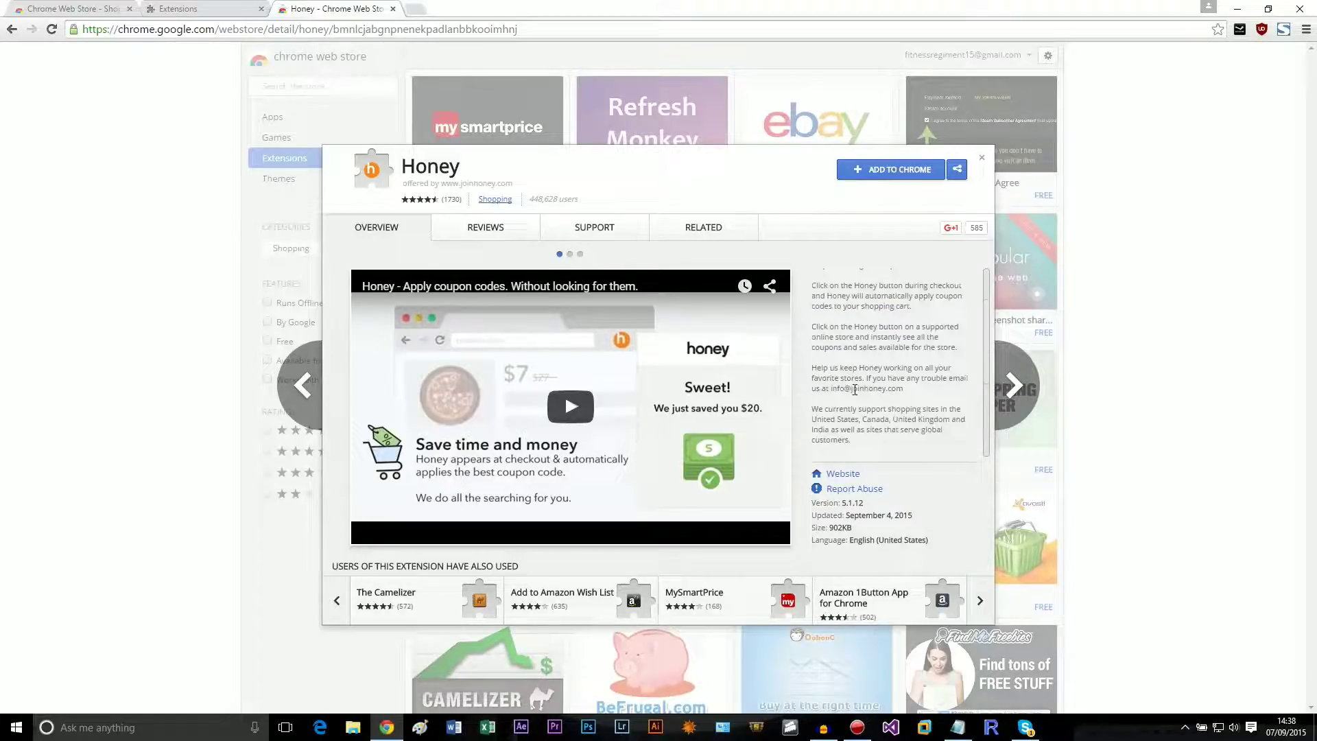
triple_click(860, 381)
click(865, 374)
triple_click(891, 313)
double_click(894, 295)
scroll(895, 320, down, 2)
scroll(897, 322, down, 1)
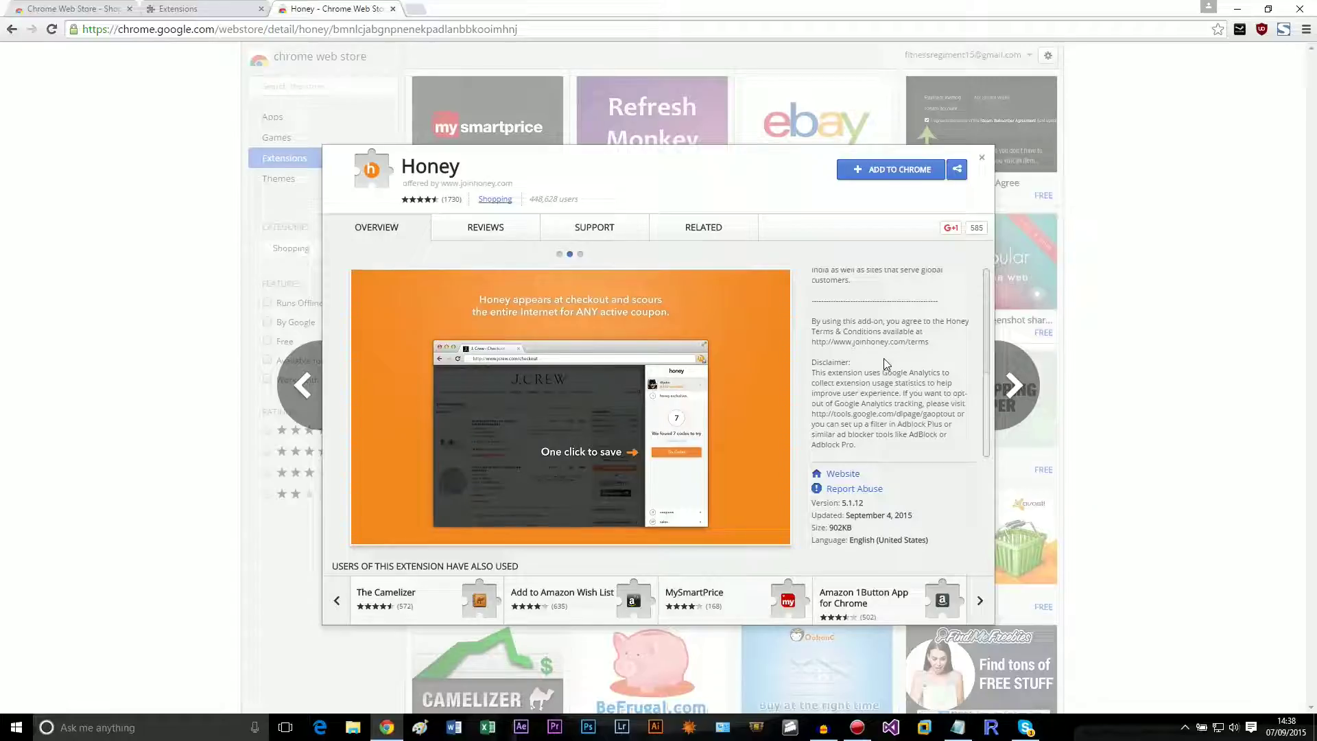
scroll(893, 354, up, 5)
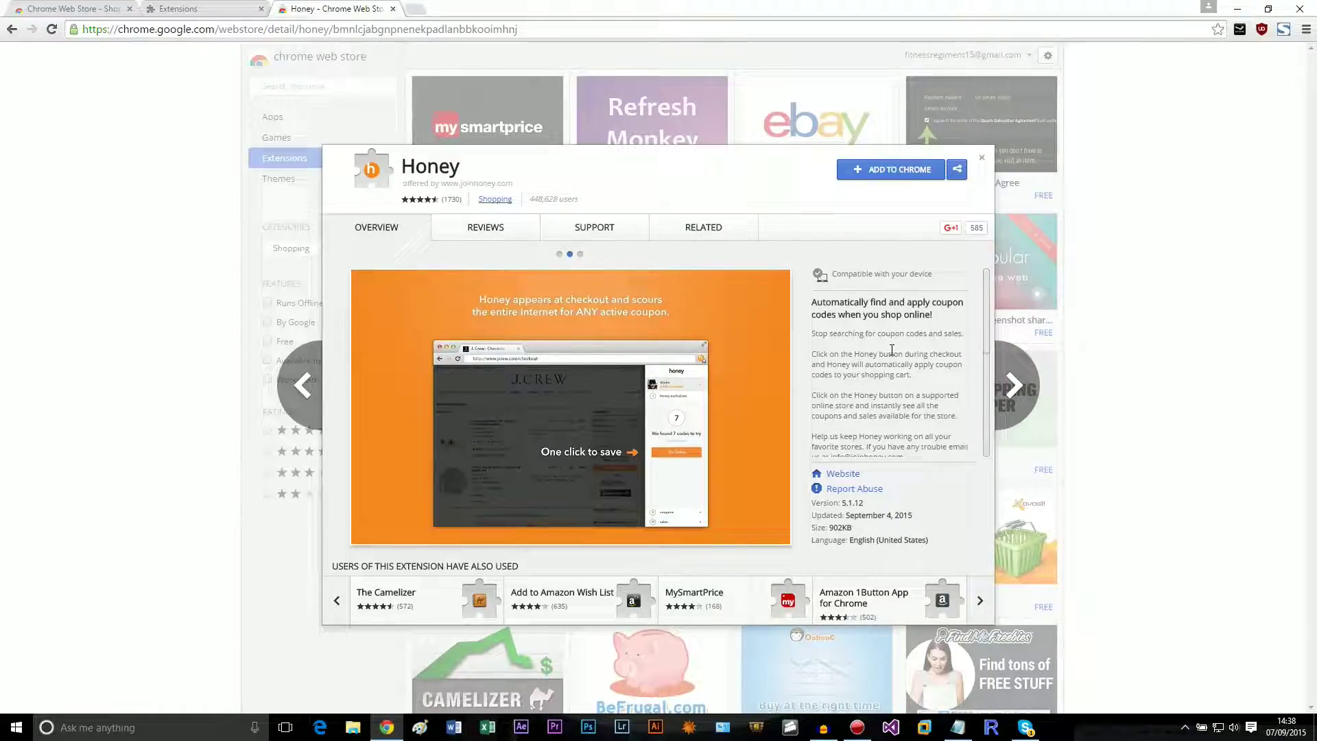
Step: View Honey's preview images and play its introduction video muted, skipping ahead to about 0:11
click(559, 254)
click(570, 254)
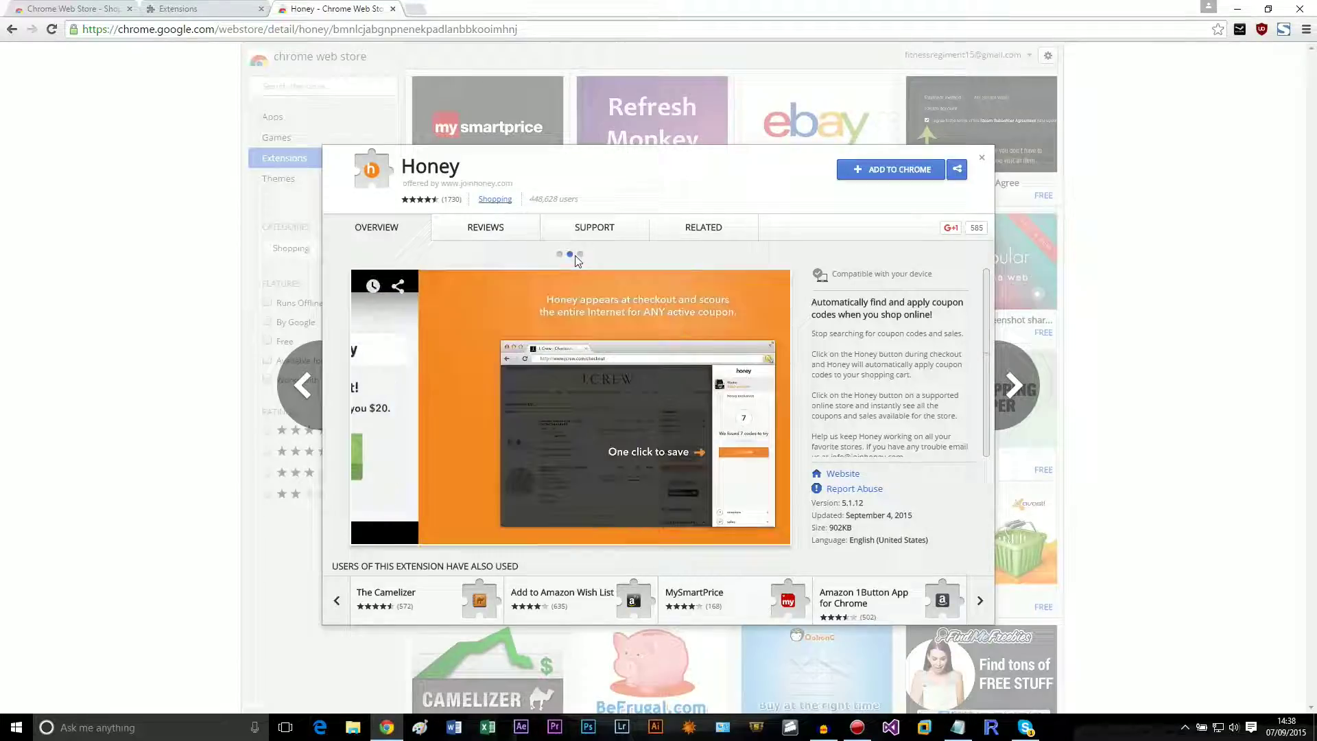
click(579, 255)
click(559, 254)
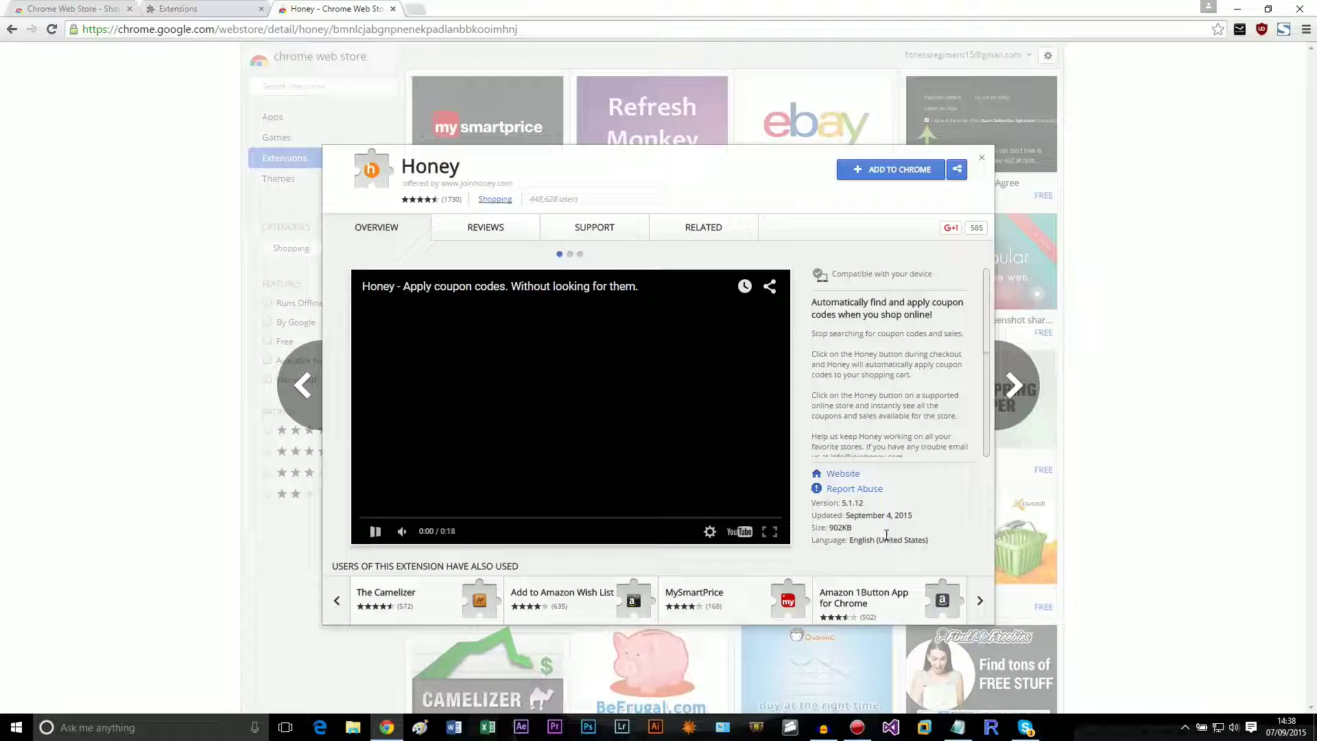
click(402, 531)
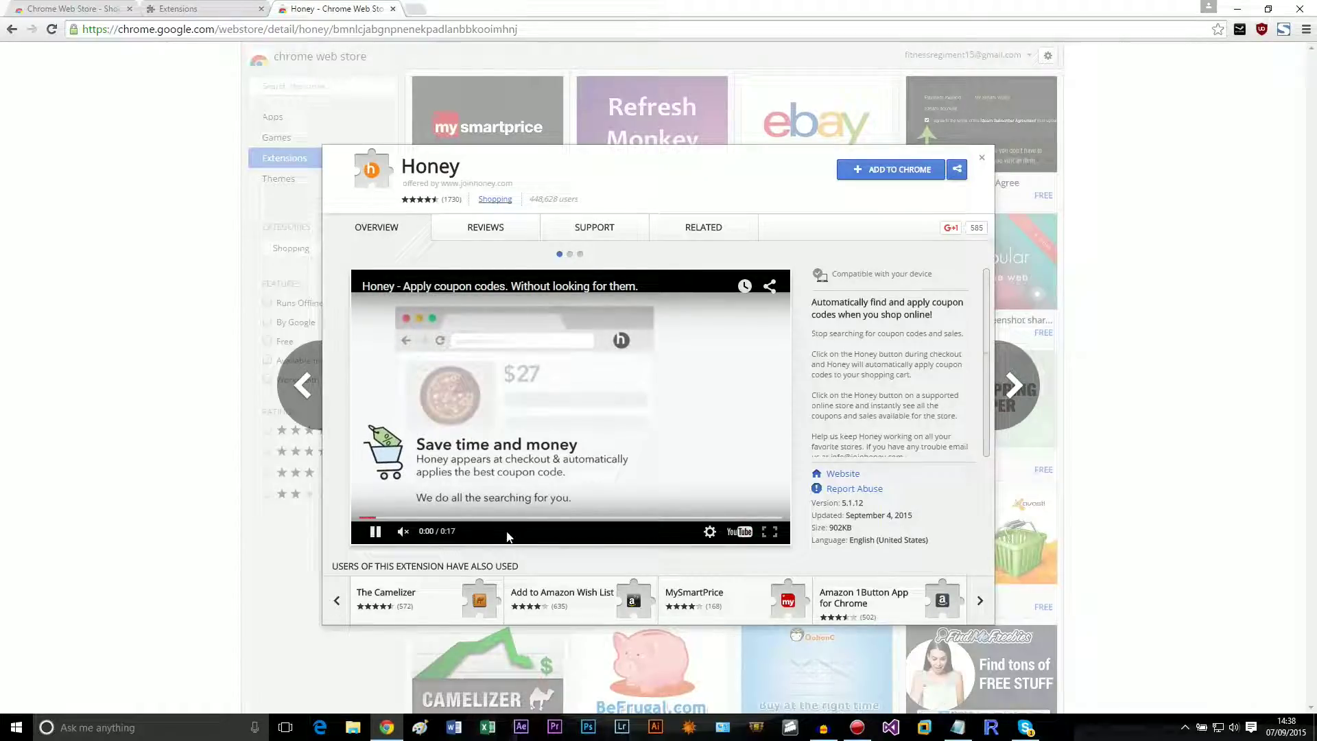
drag(466, 521, 620, 519)
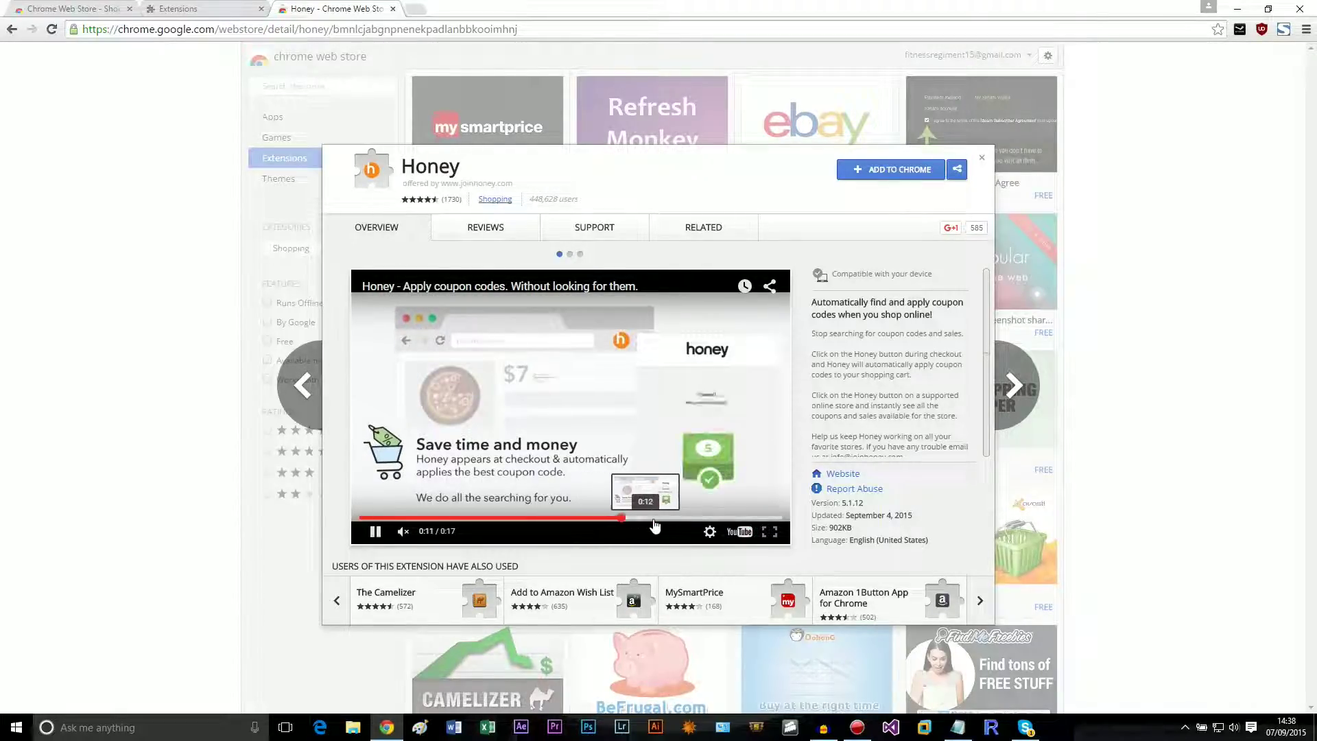
Step: Add the Honey extension to Chrome, confirm the installation, and dismiss the sign-up form on its welcome page
click(891, 170)
key(Return)
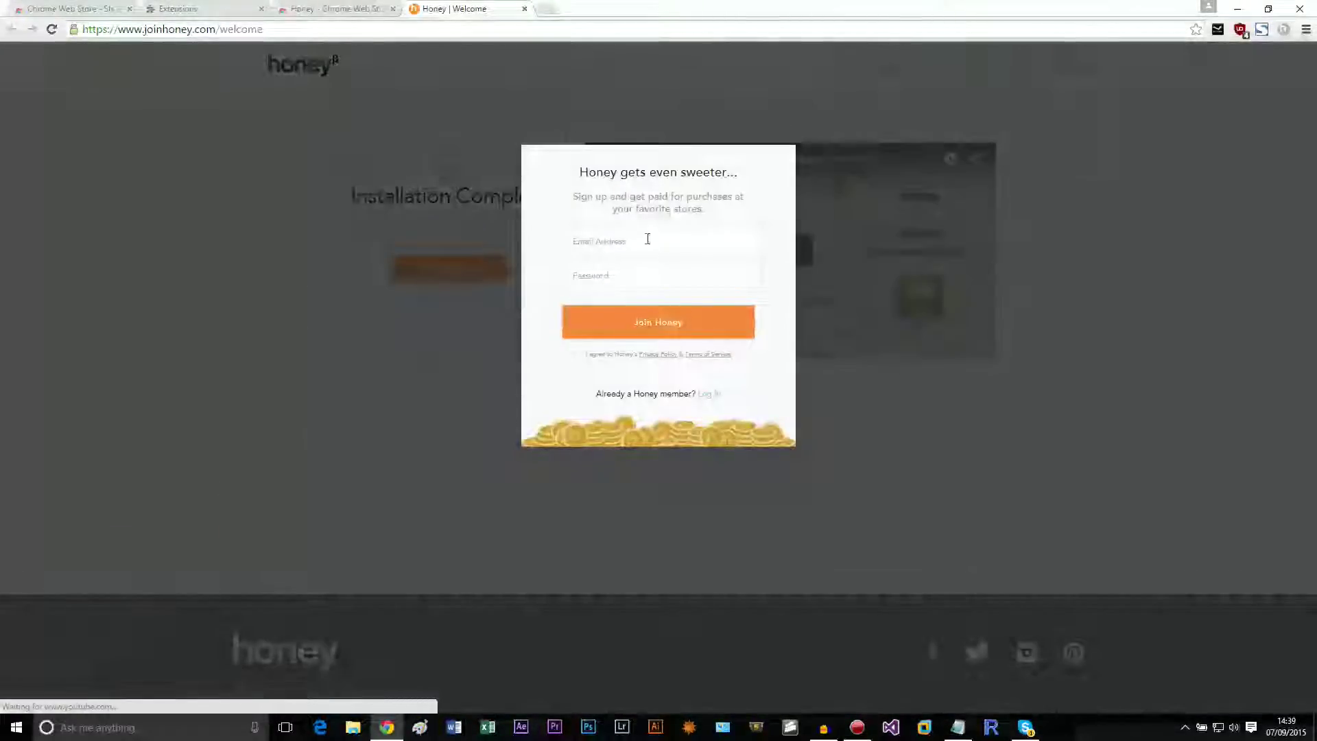
click(442, 100)
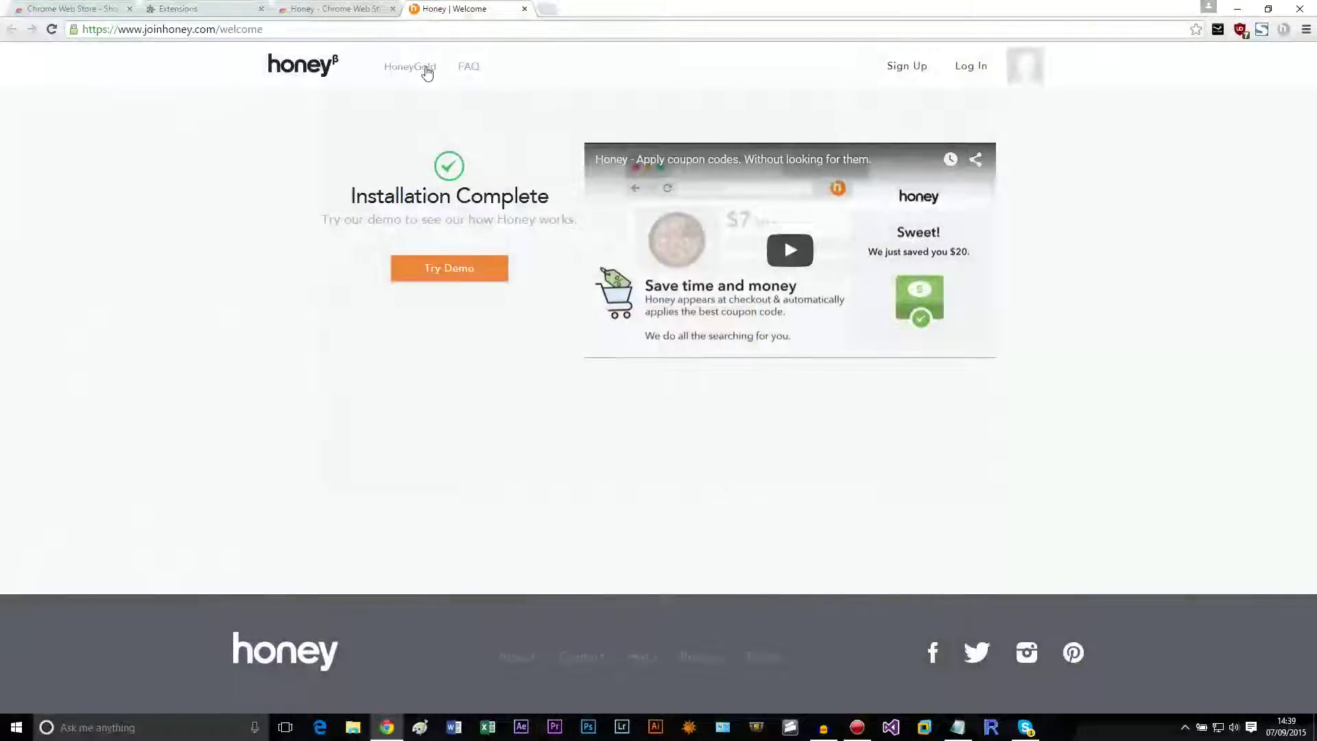
Step: Check the options of Honey's toolbar button, and disable Honey on the chrome://extensions page
right_click(1283, 31)
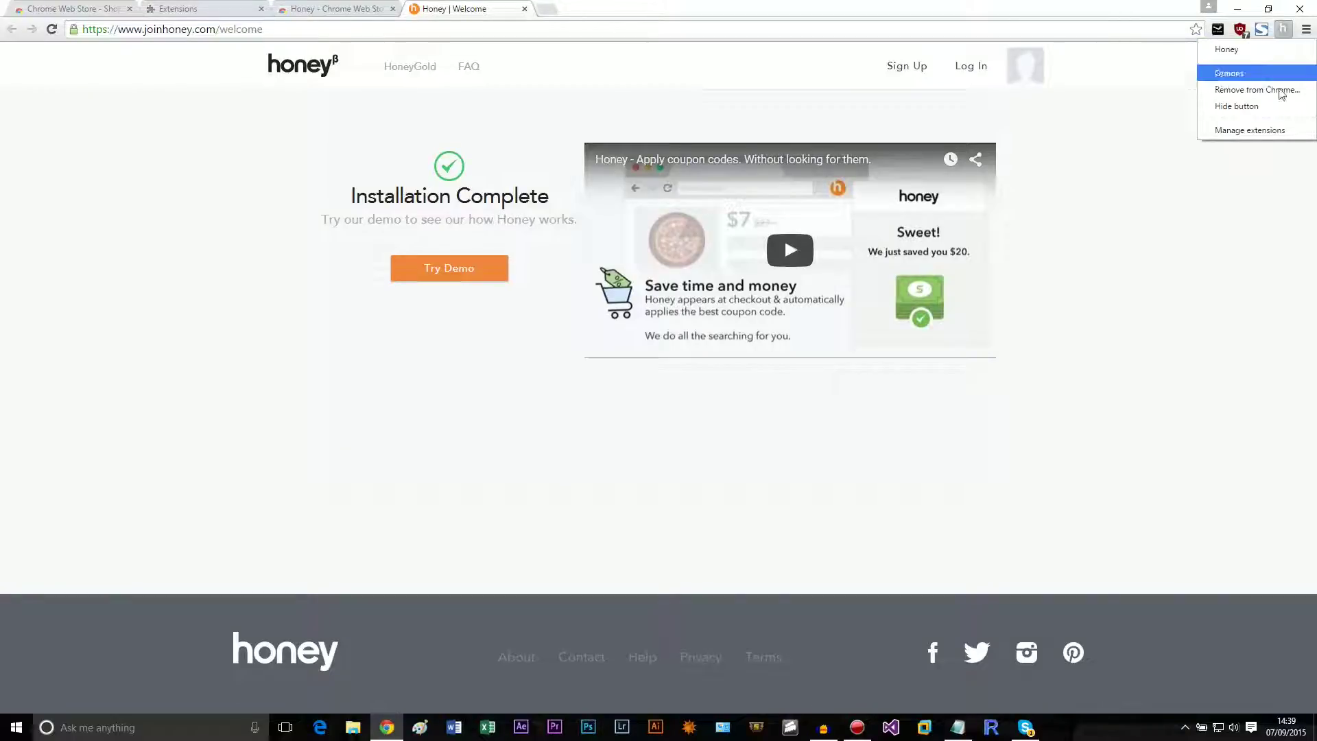
click(362, 39)
click(210, 7)
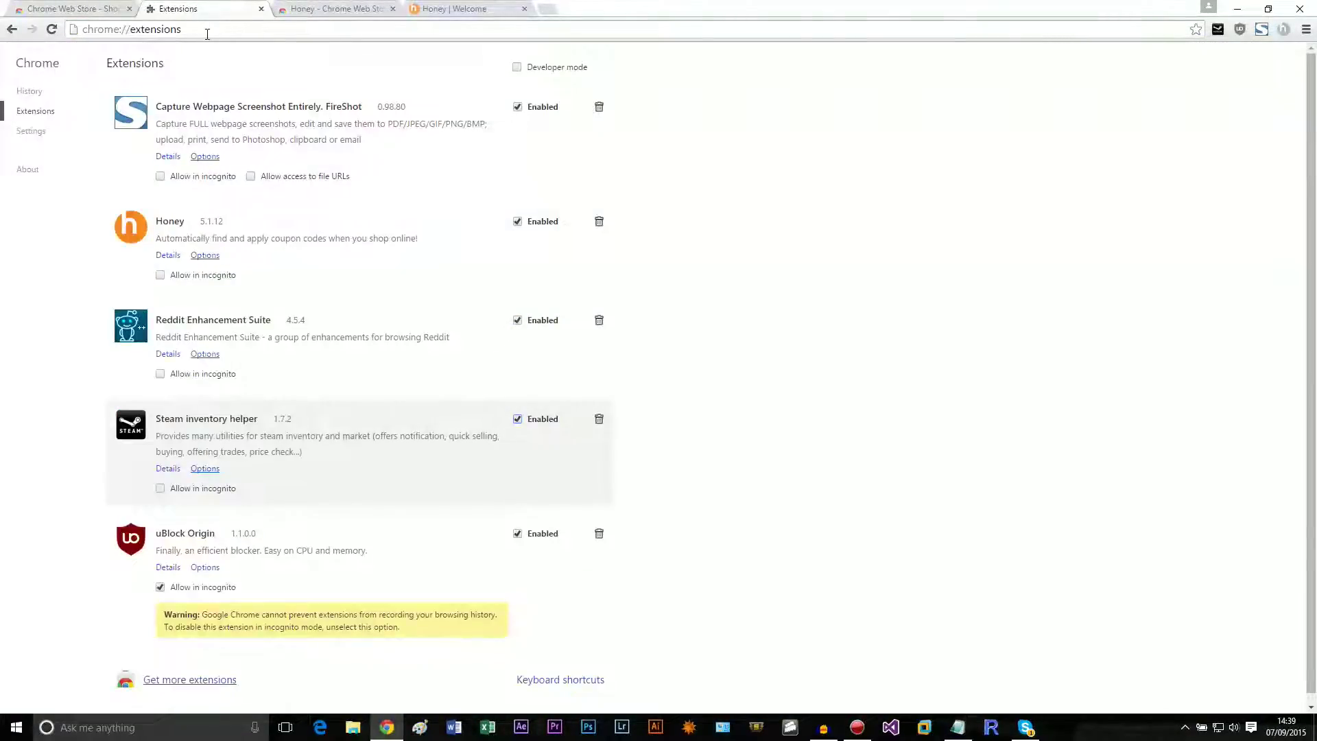
click(207, 34)
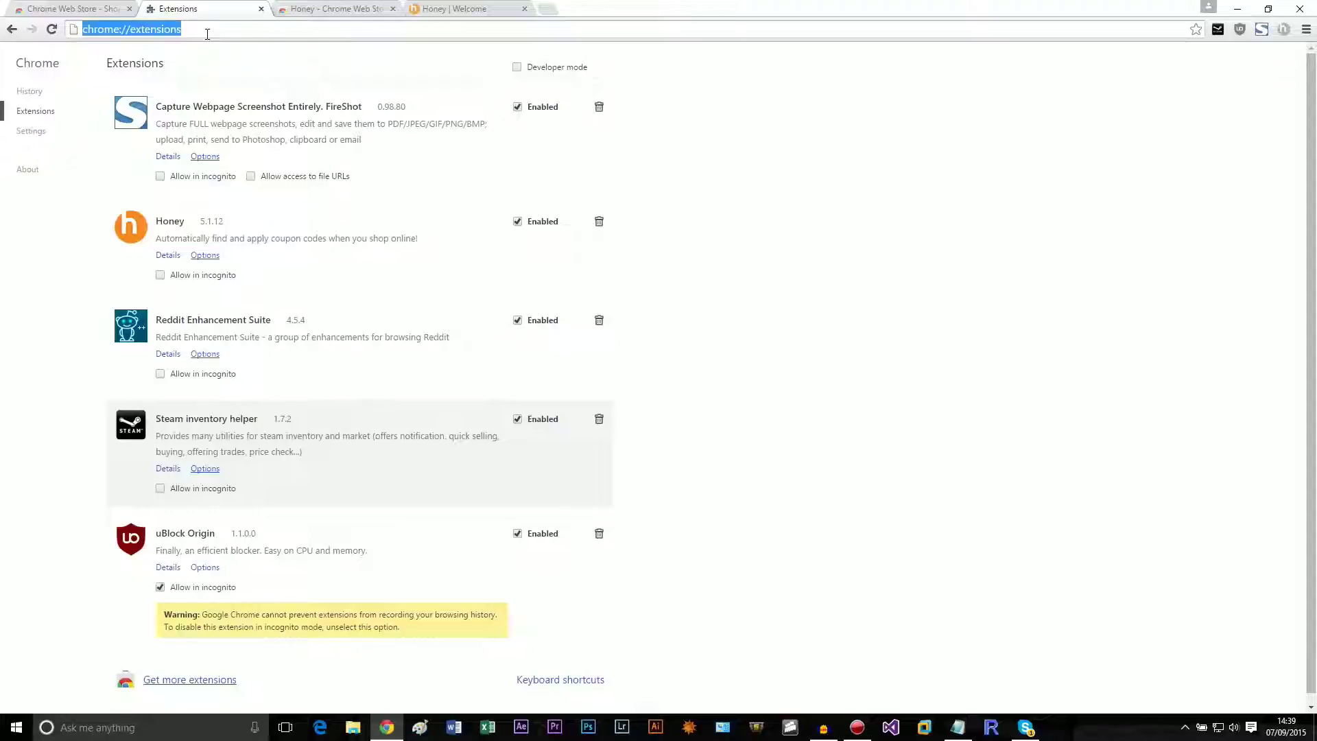
click(530, 221)
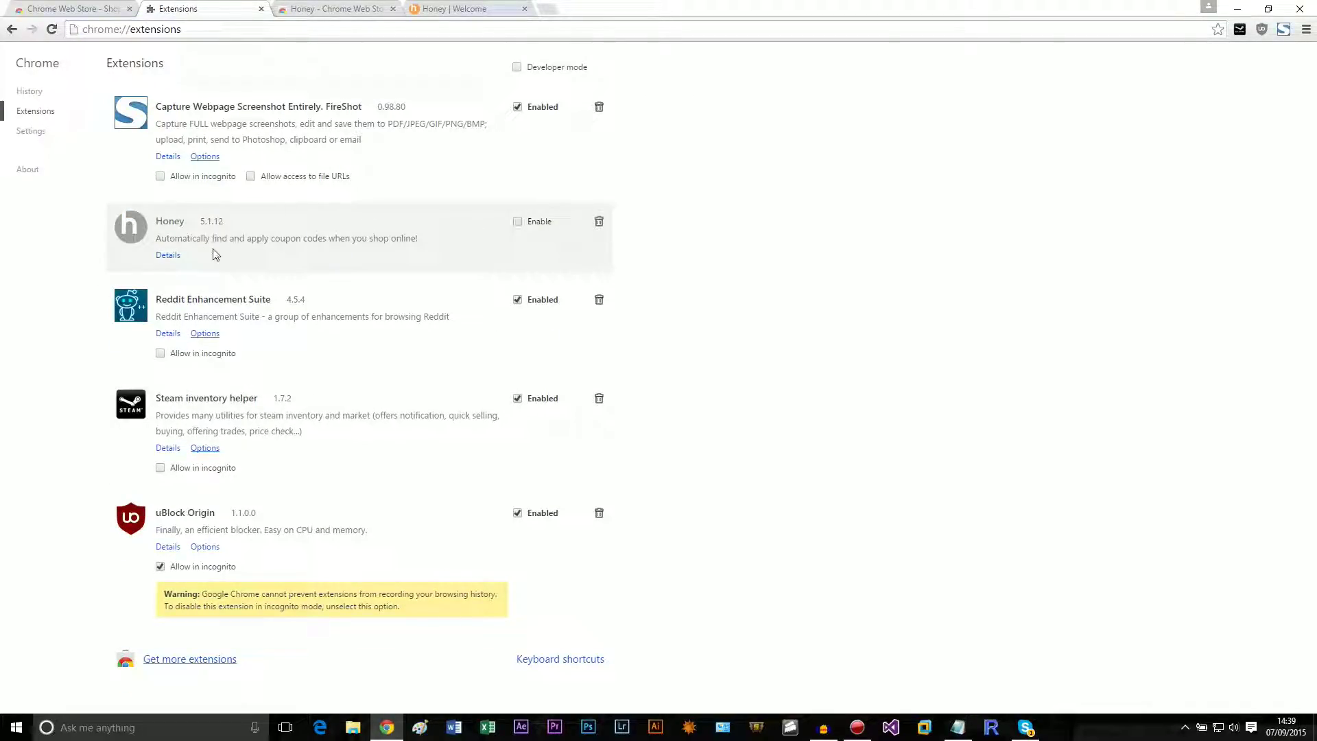
Step: View Honey's details and permissions, and remove the extension from Chrome
click(167, 255)
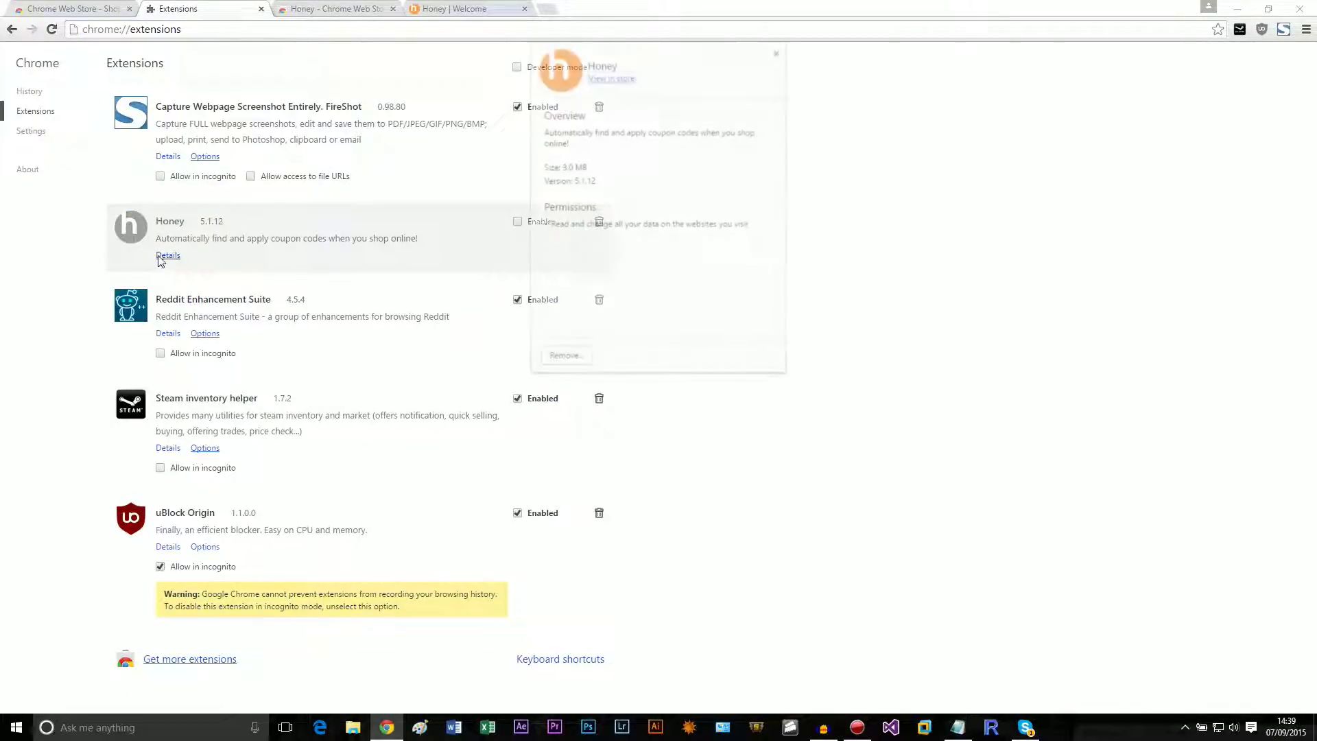
click(779, 53)
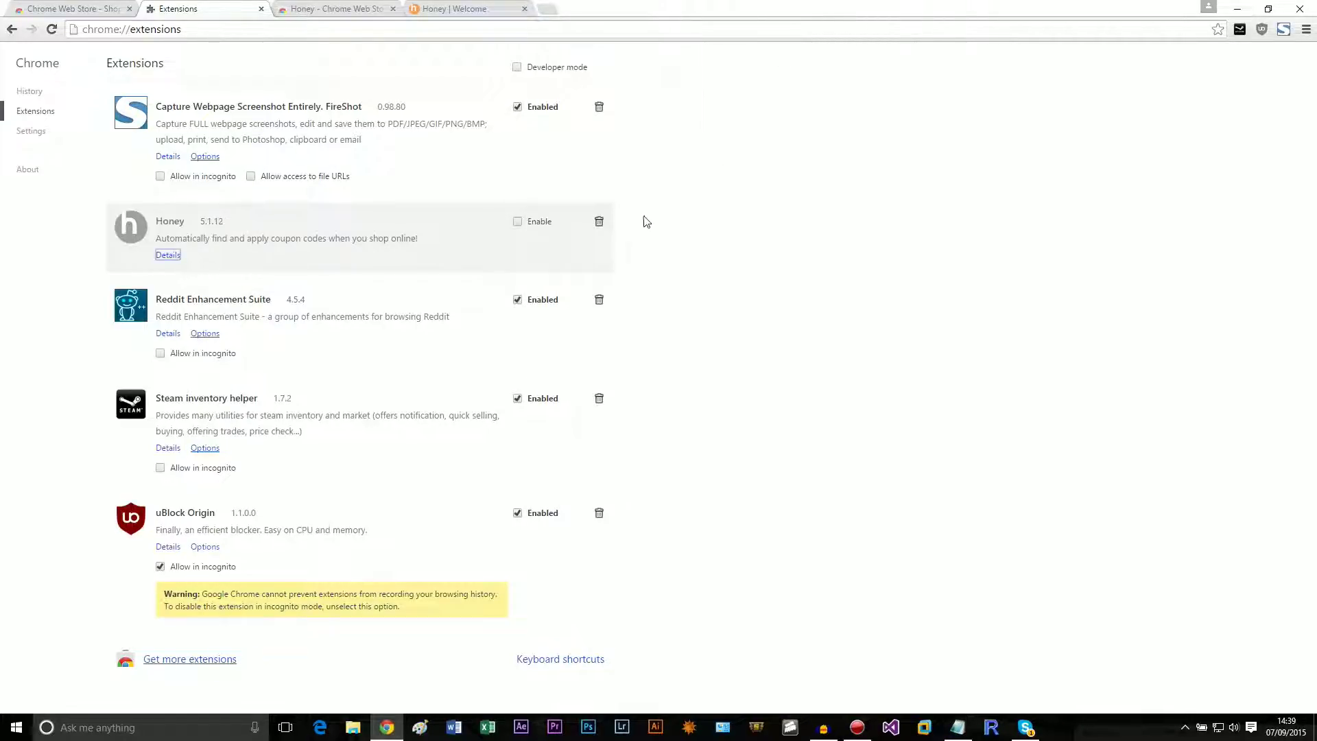
click(598, 223)
click(665, 147)
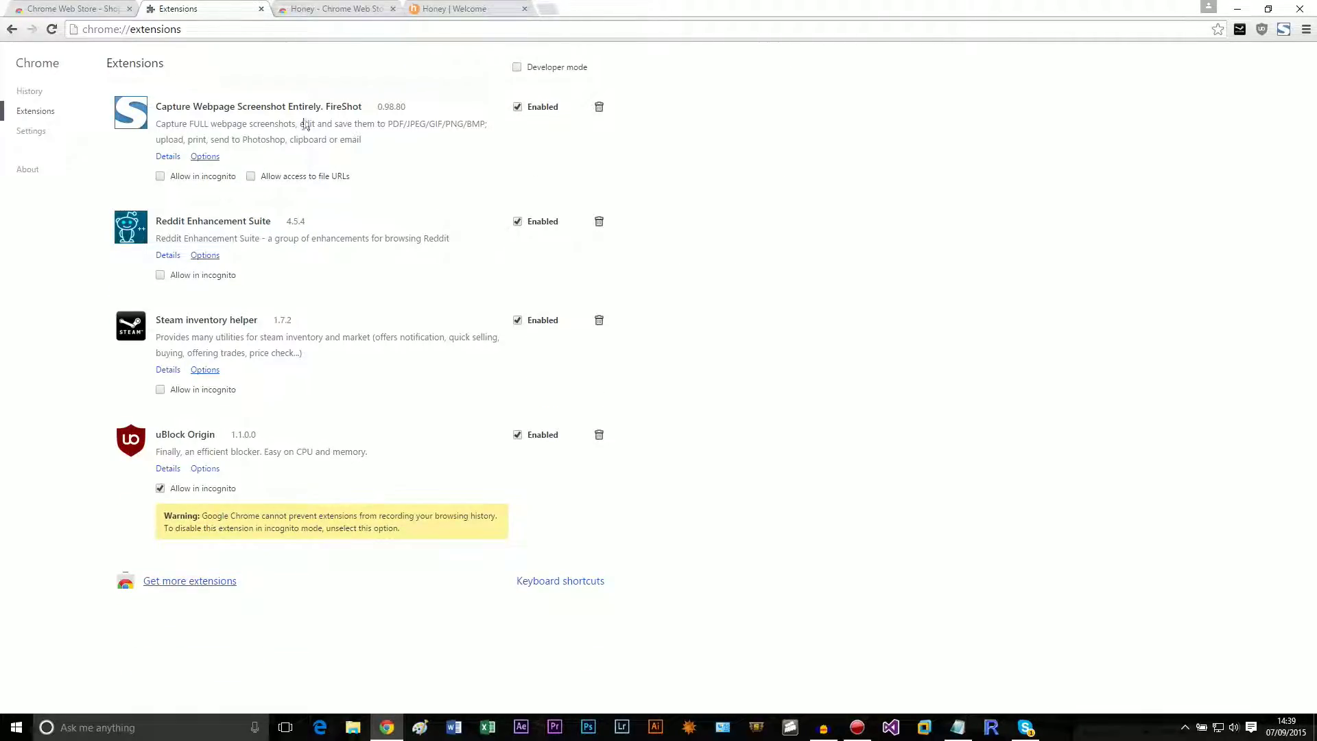
Step: Close the Extensions, Honey store and Honey welcome pages, and browse the five-star Shopping extensions in the Web Store
click(260, 9)
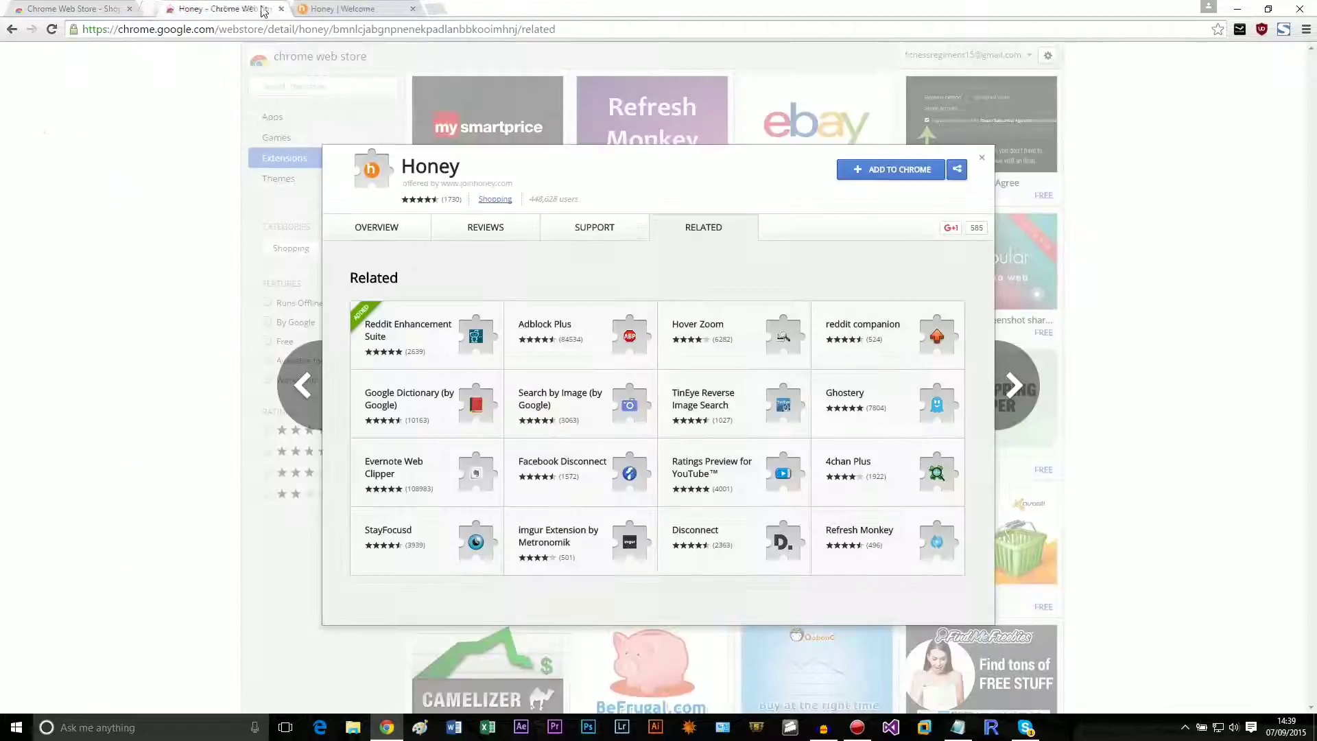
click(260, 9)
click(261, 9)
scroll(152, 416, down, 9)
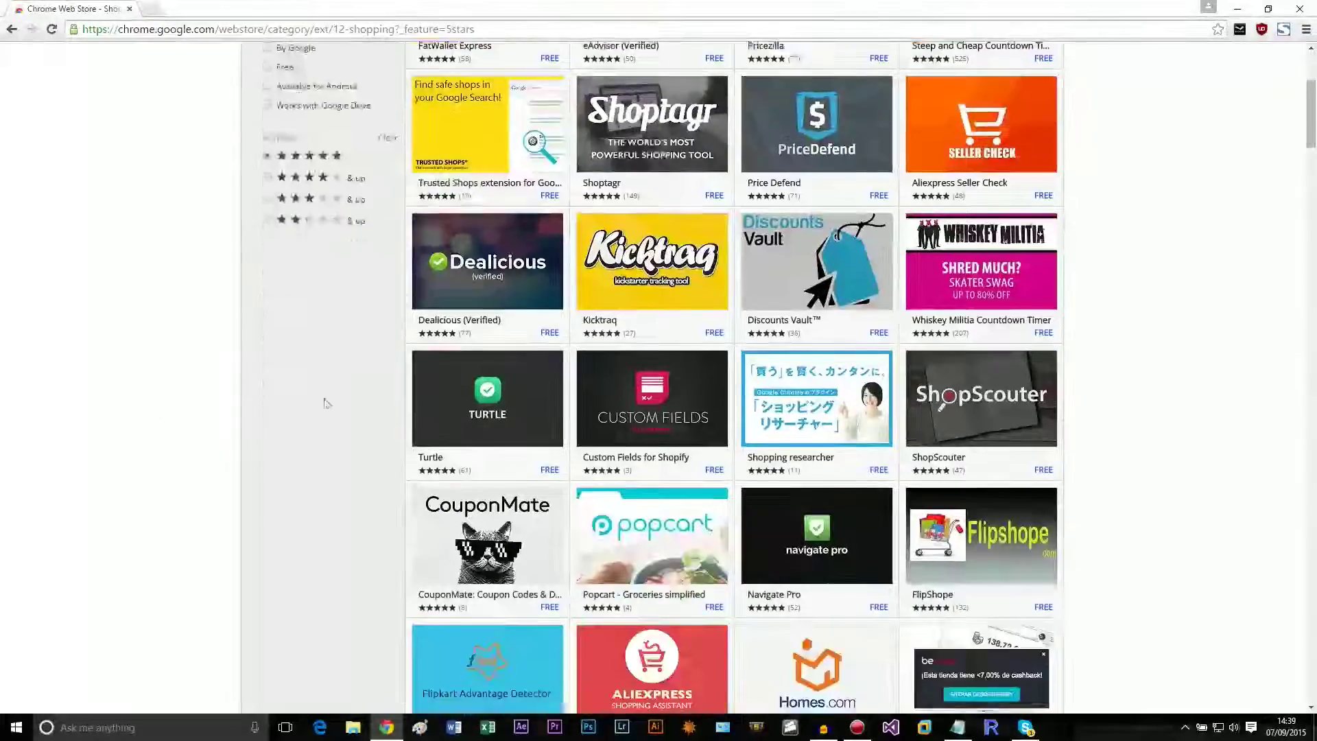
scroll(1183, 307, down, 13)
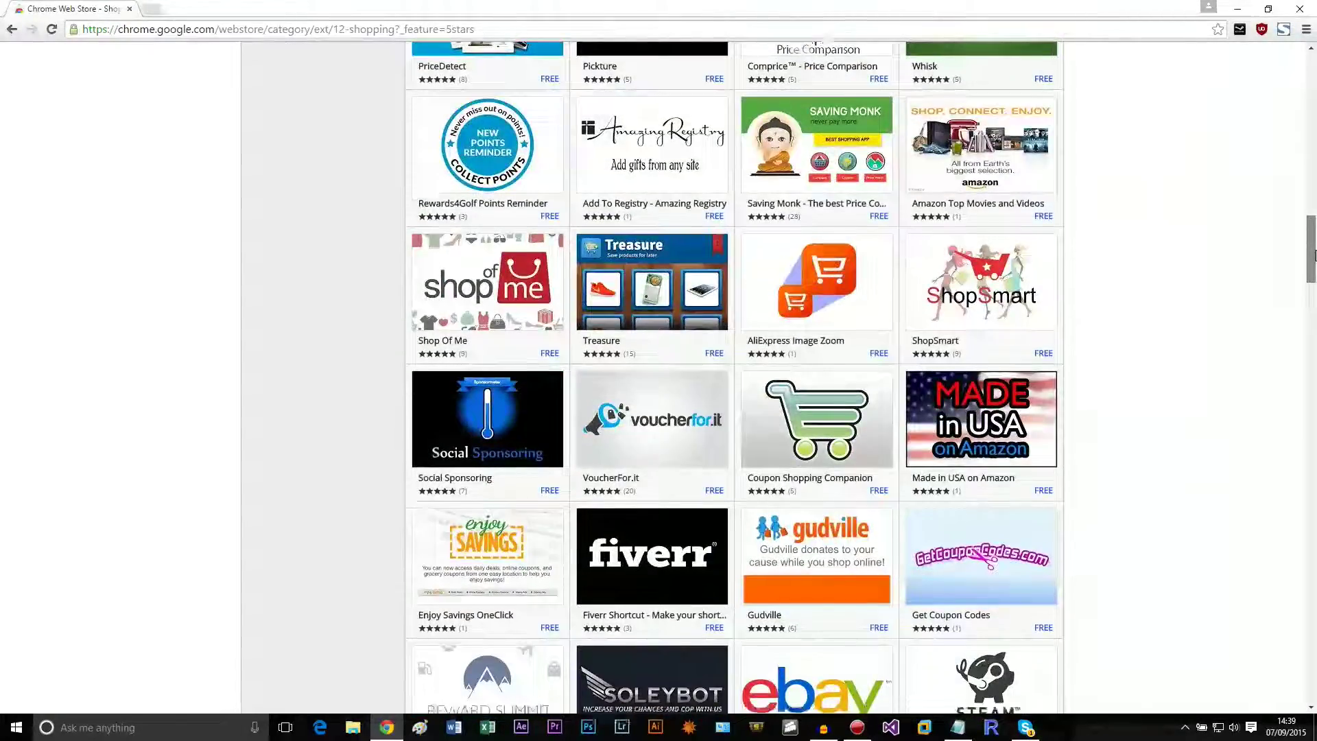
drag(1313, 253, 1313, 52)
Step: Show the five-star extensions in the Blogging category, and switch the category filter to All
click(314, 248)
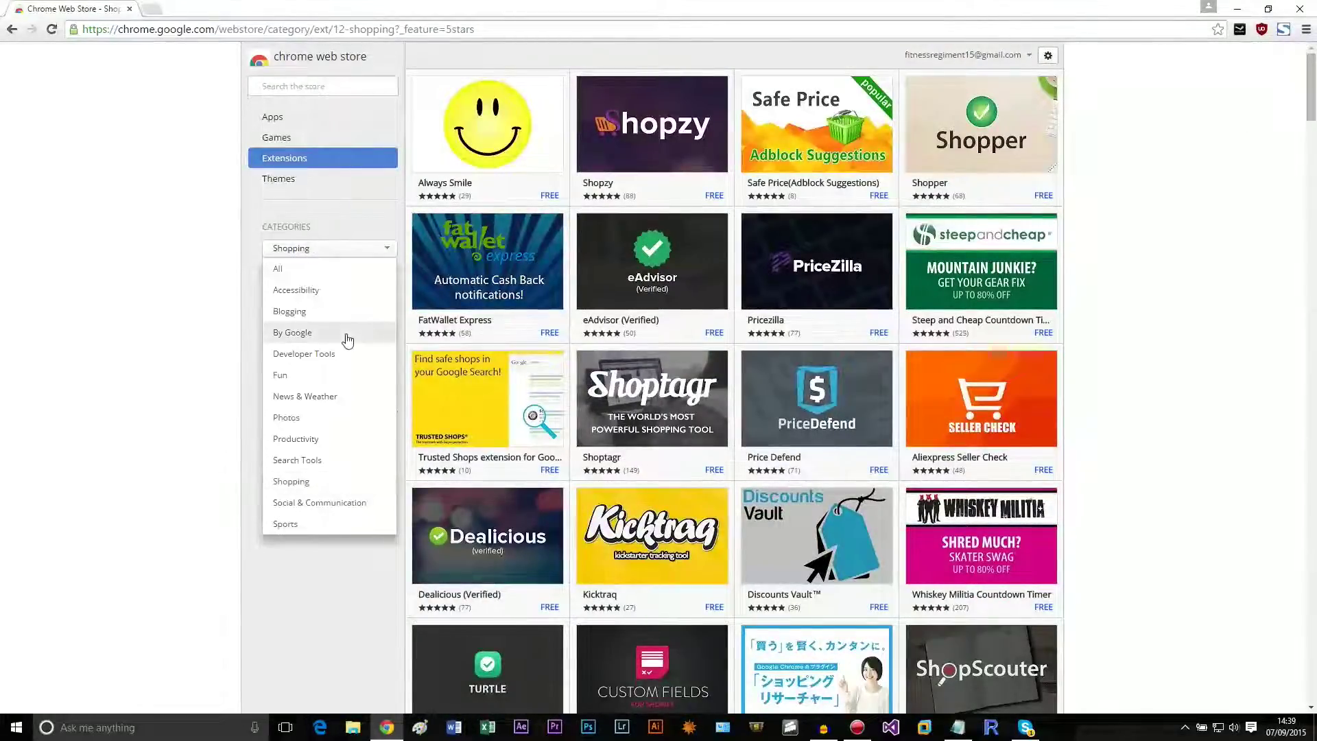
click(351, 311)
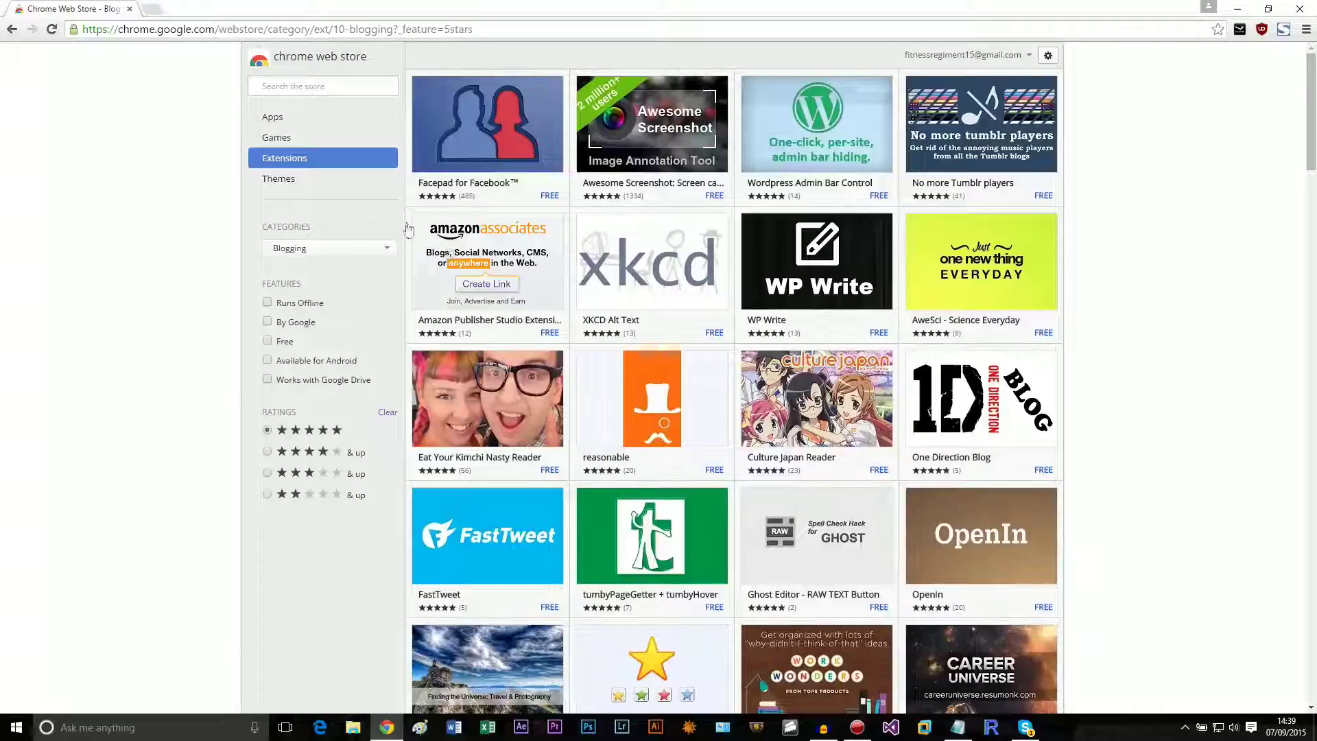
click(325, 249)
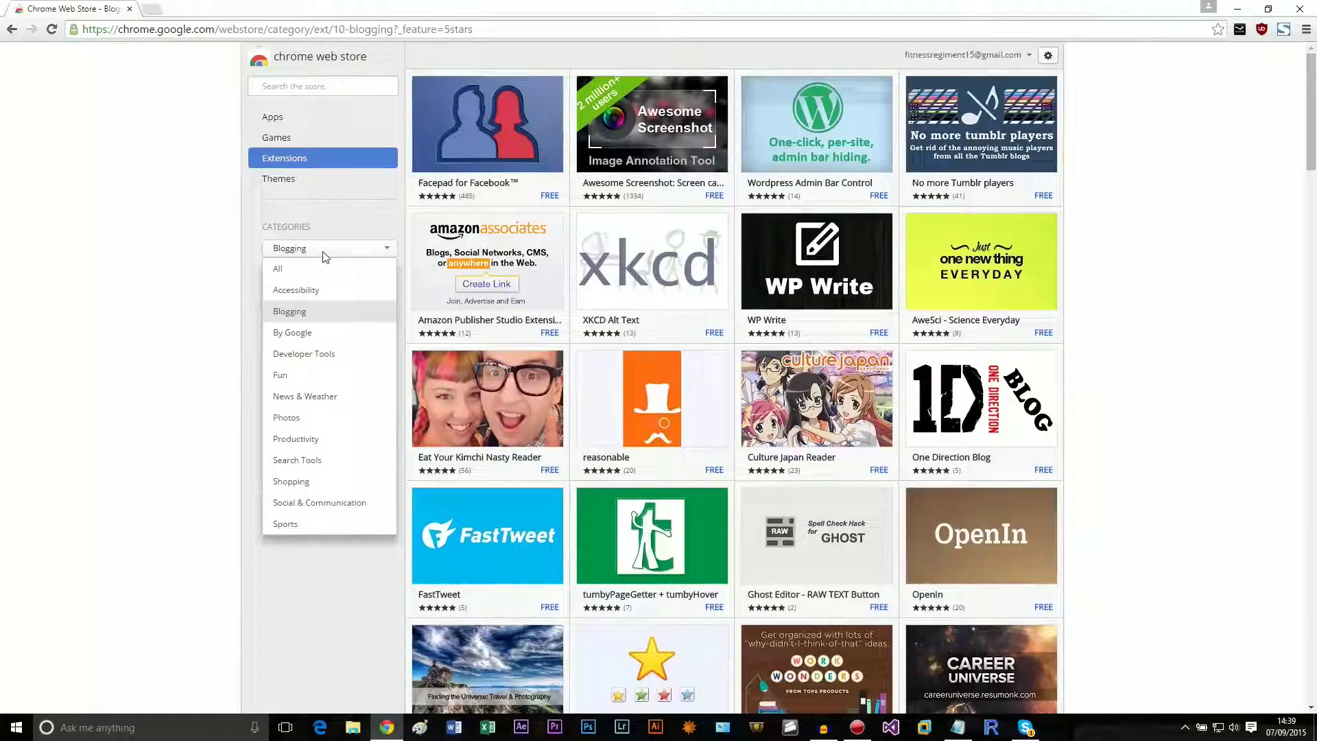
click(8, 382)
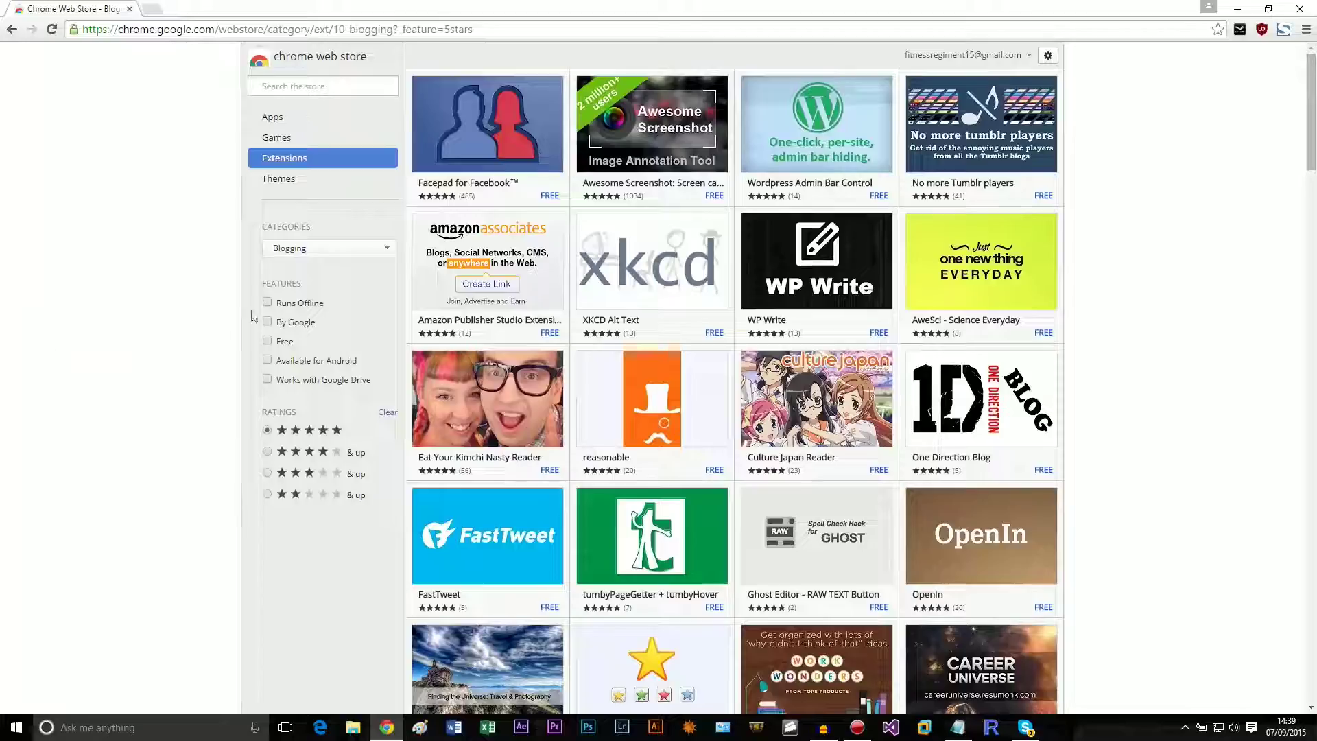
click(331, 247)
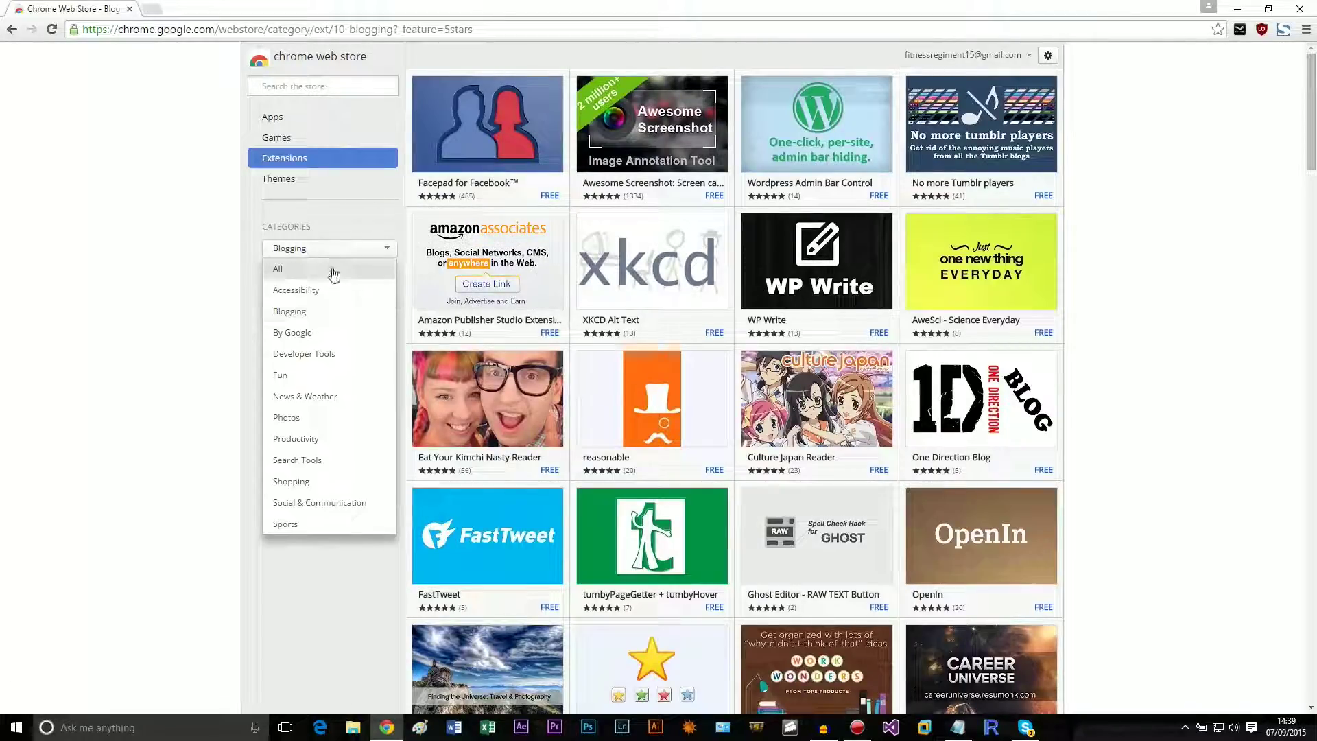
click(333, 271)
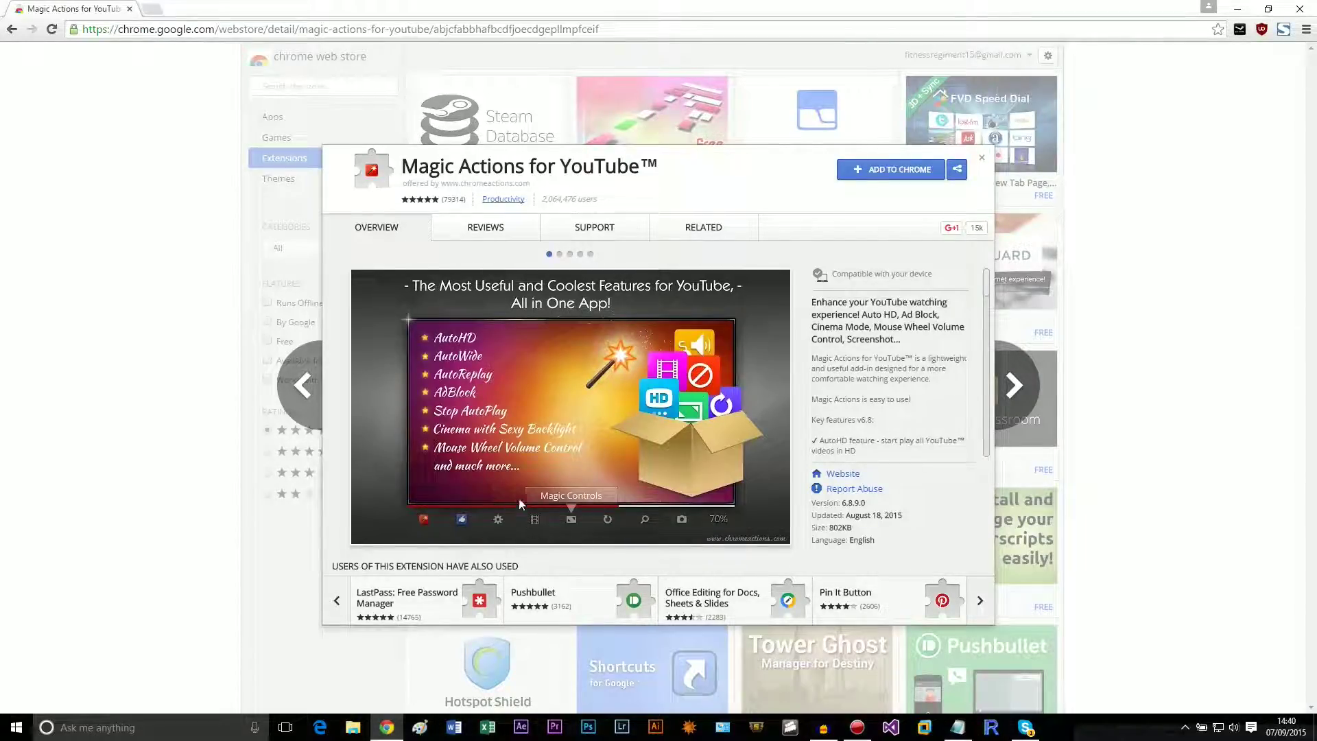
Step: Read the key features of Magic Actions for YouTube on its overview, including AutoHD, volume control, Cinema Mode and Replay
scroll(858, 400, down, 5)
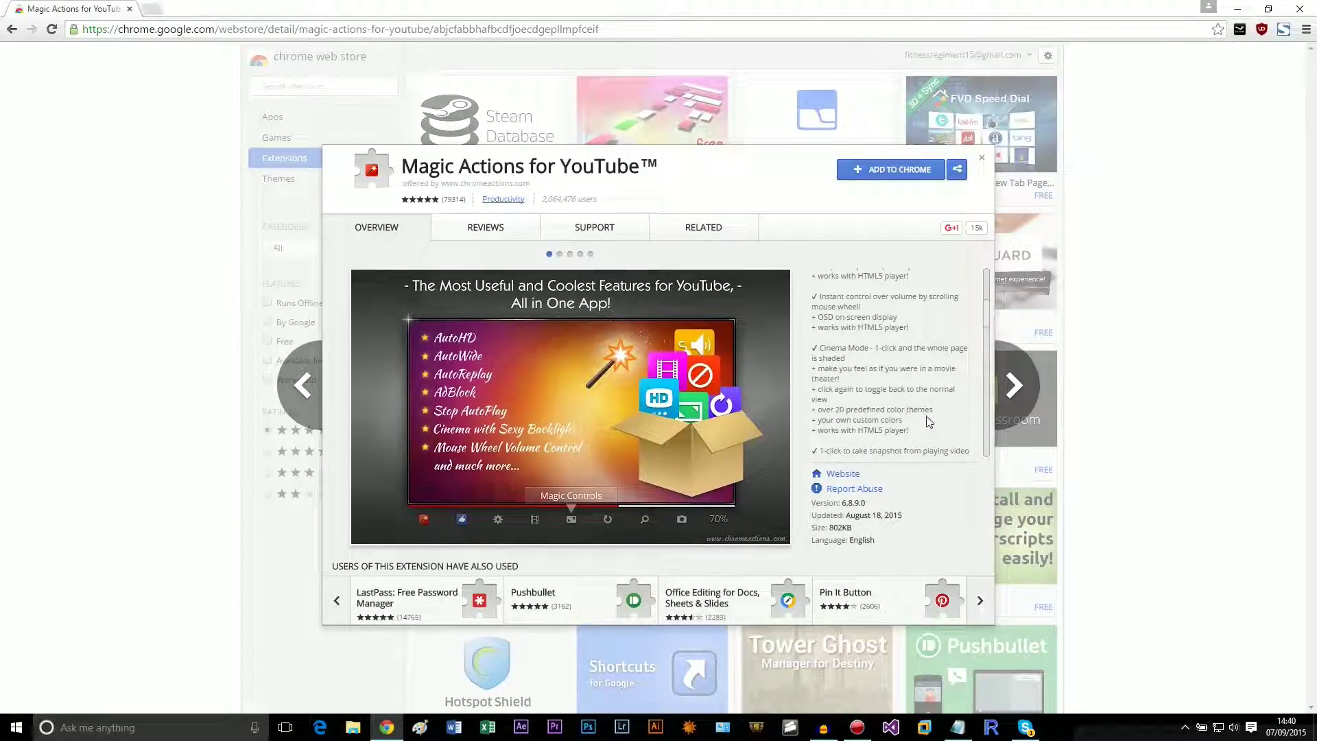
scroll(929, 421, up, 1)
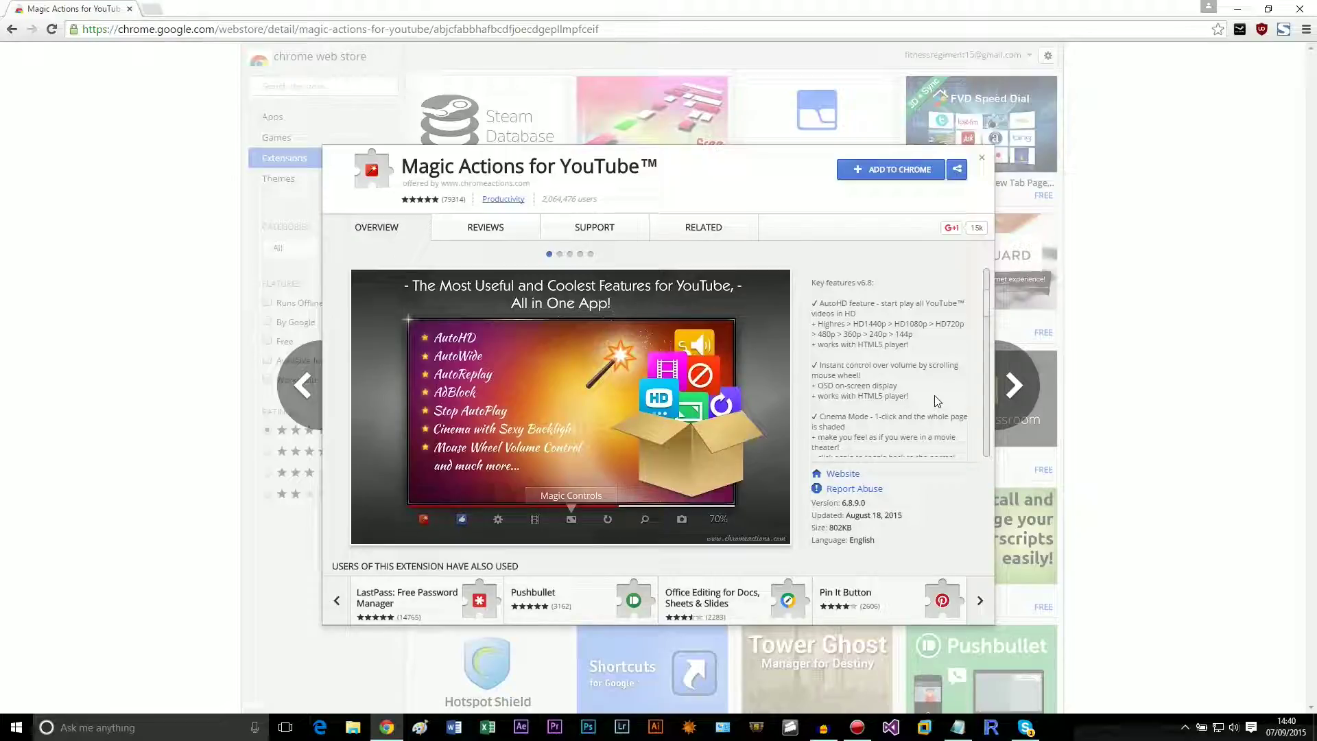
triple_click(857, 336)
click(860, 365)
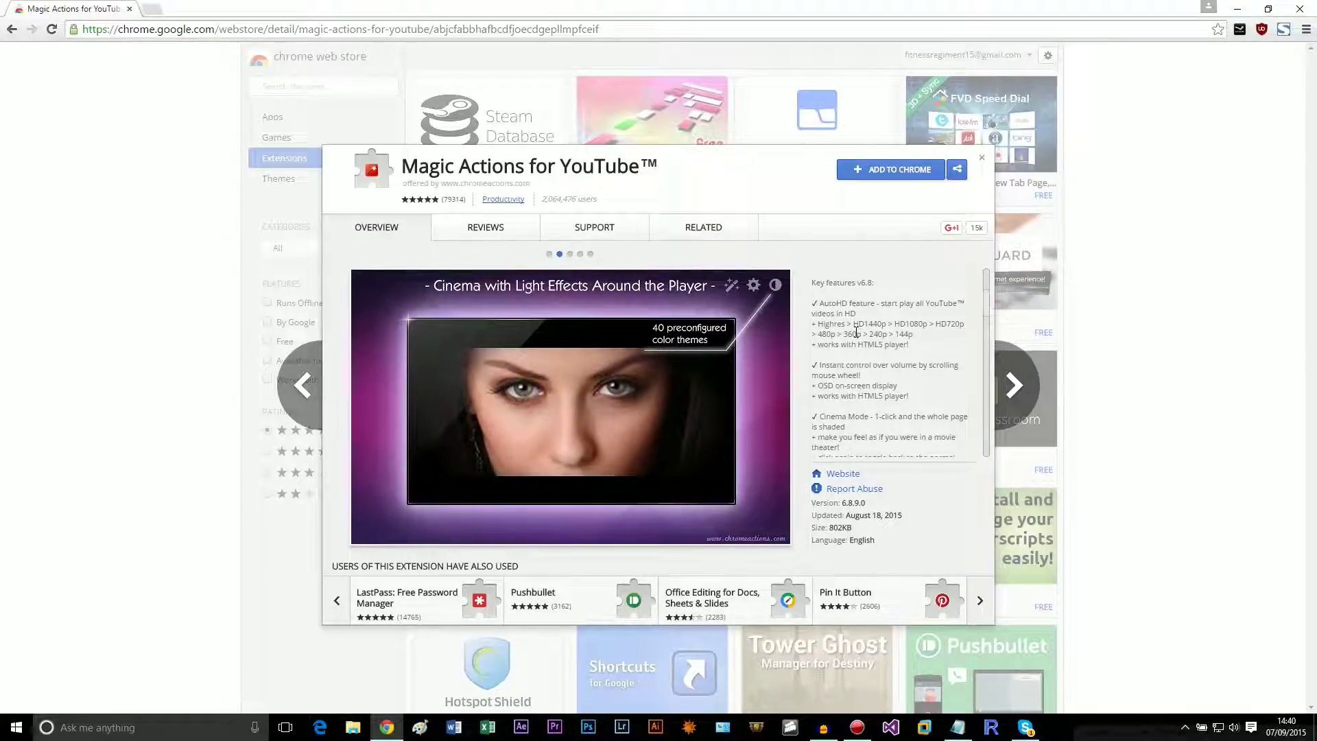
triple_click(856, 333)
triple_click(857, 343)
click(890, 355)
scroll(935, 349, down, 1)
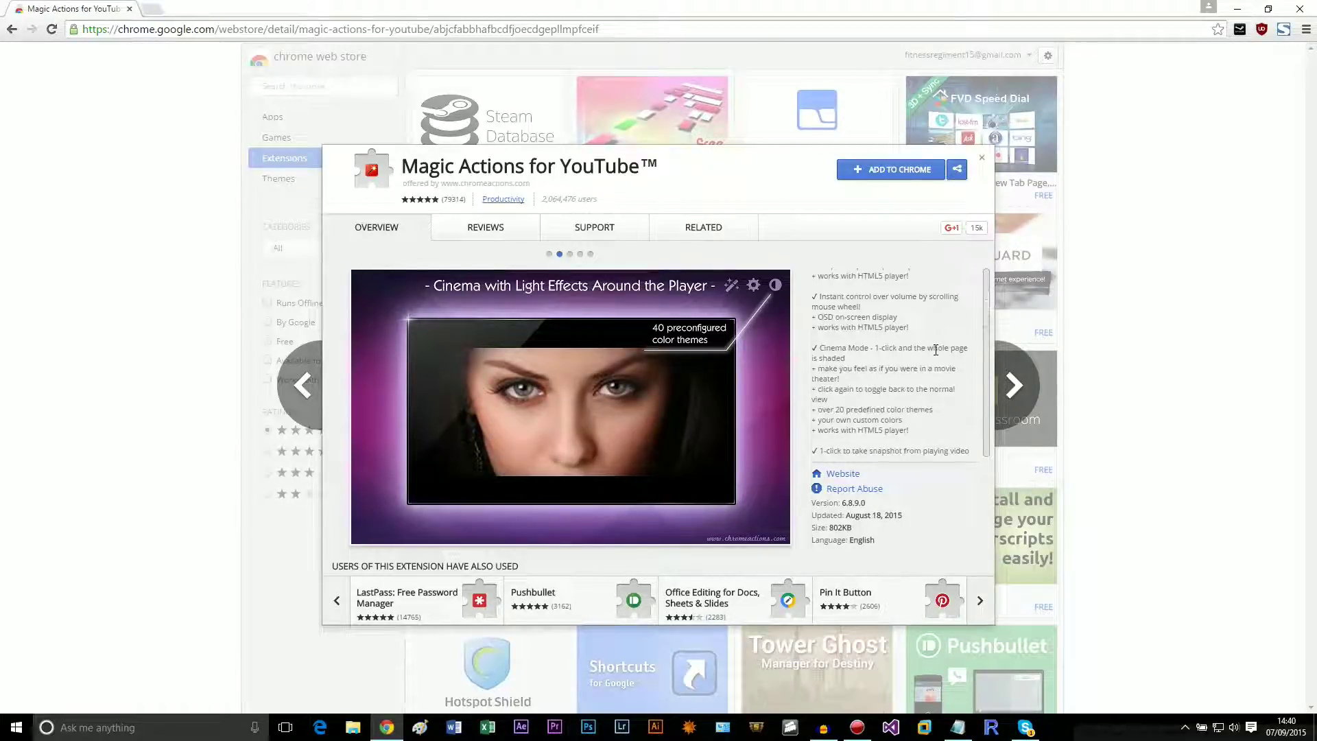
triple_click(896, 310)
click(896, 311)
scroll(896, 322, down, 3)
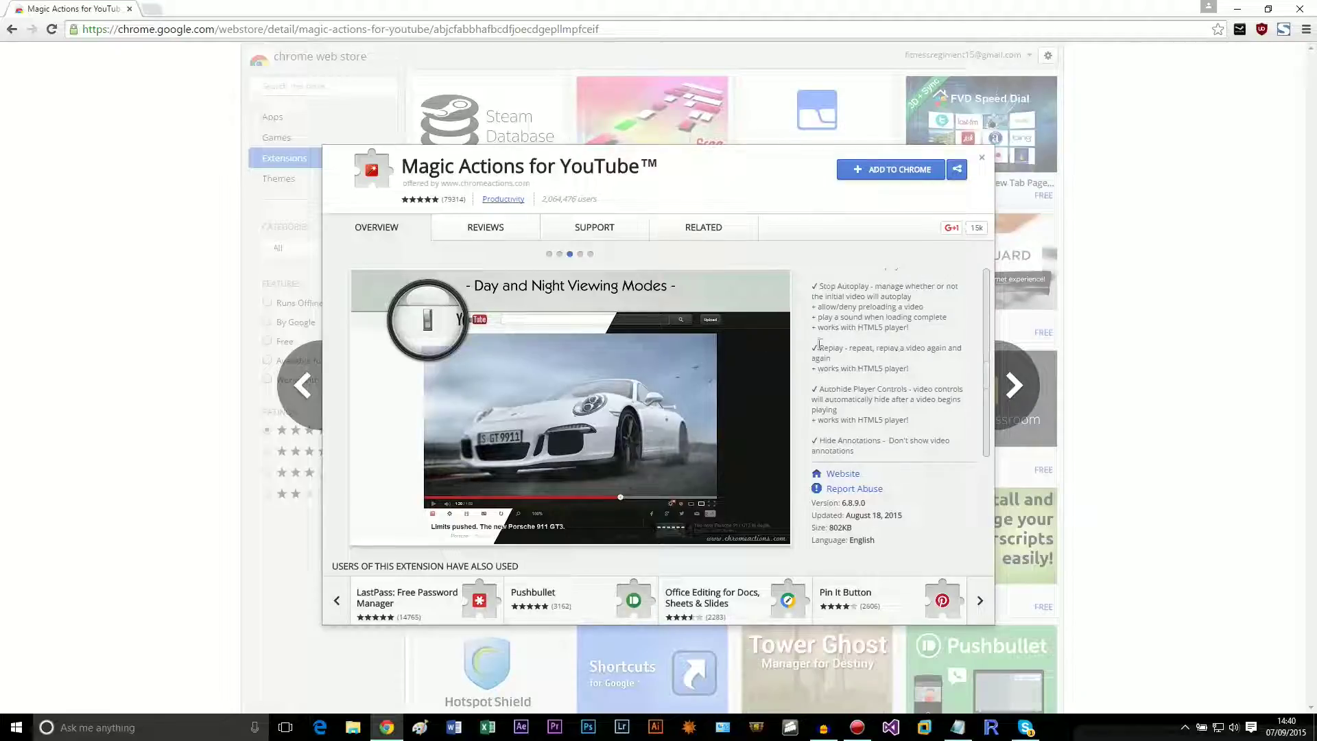
scroll(865, 360, up, 3)
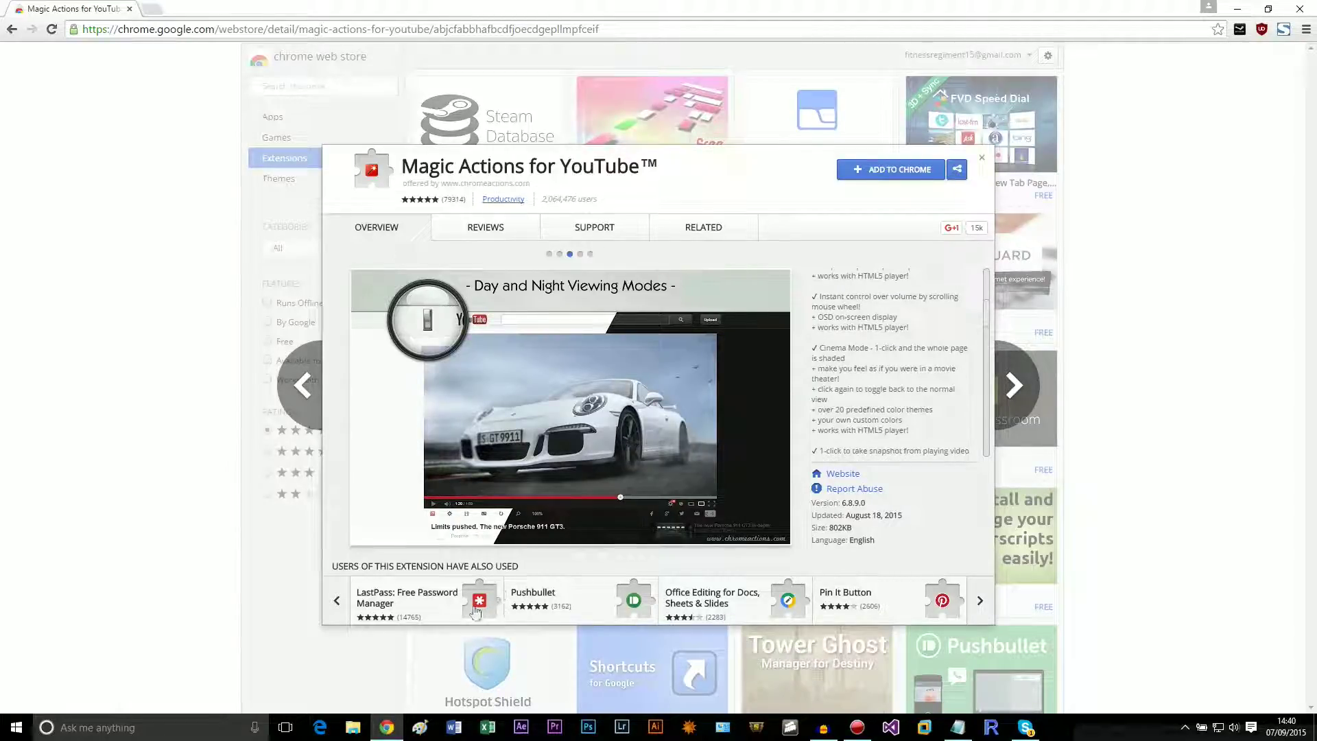
Step: Close the Magic Actions for YouTube details and browse the five-star extensions across all categories
click(1173, 285)
scroll(27, 309, down, 15)
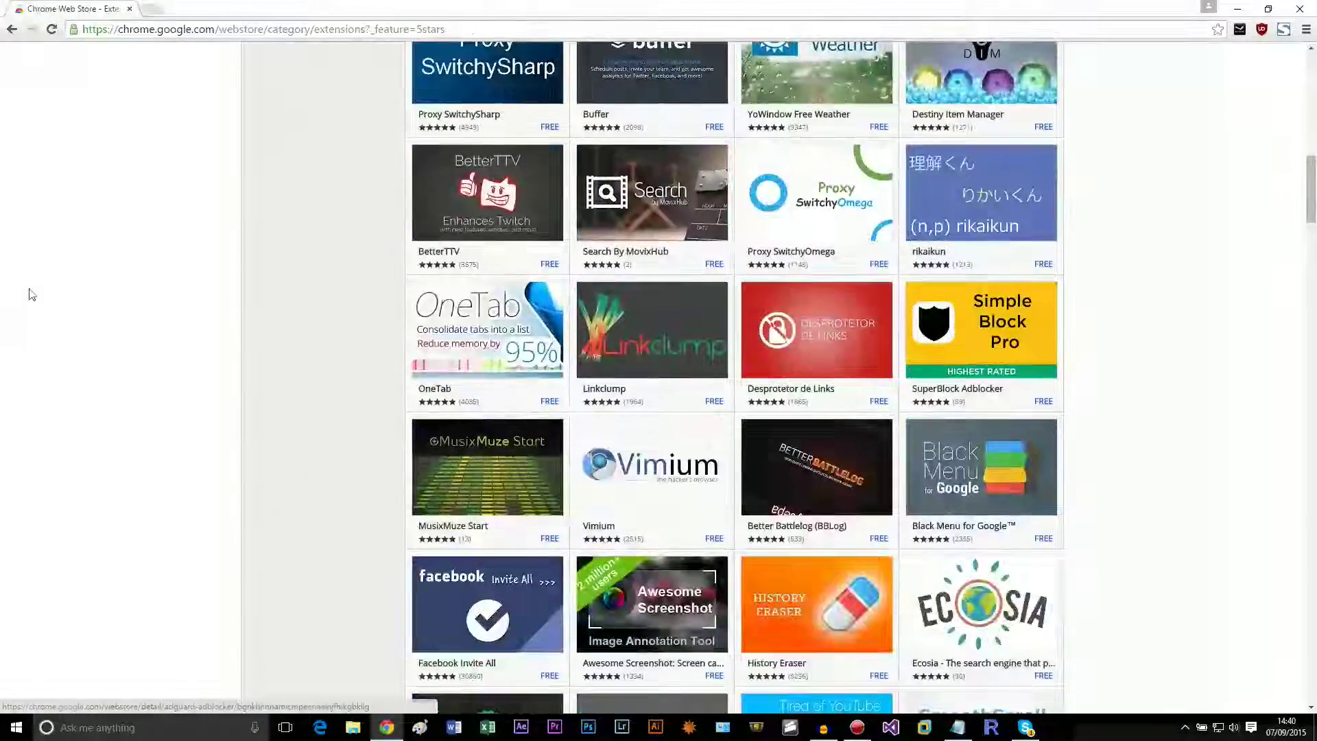
scroll(29, 295, down, 4)
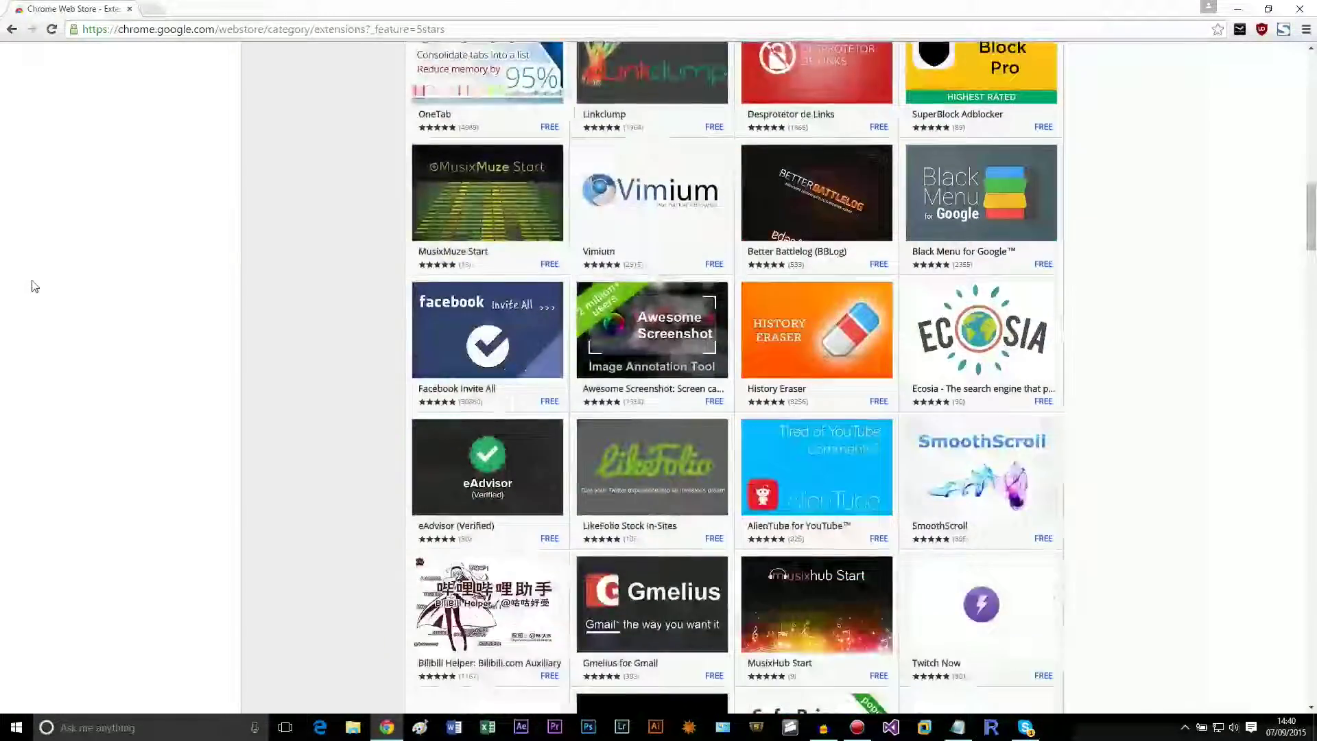
Step: Minimize the Chrome window and switch to Audacity
click(383, 728)
click(379, 734)
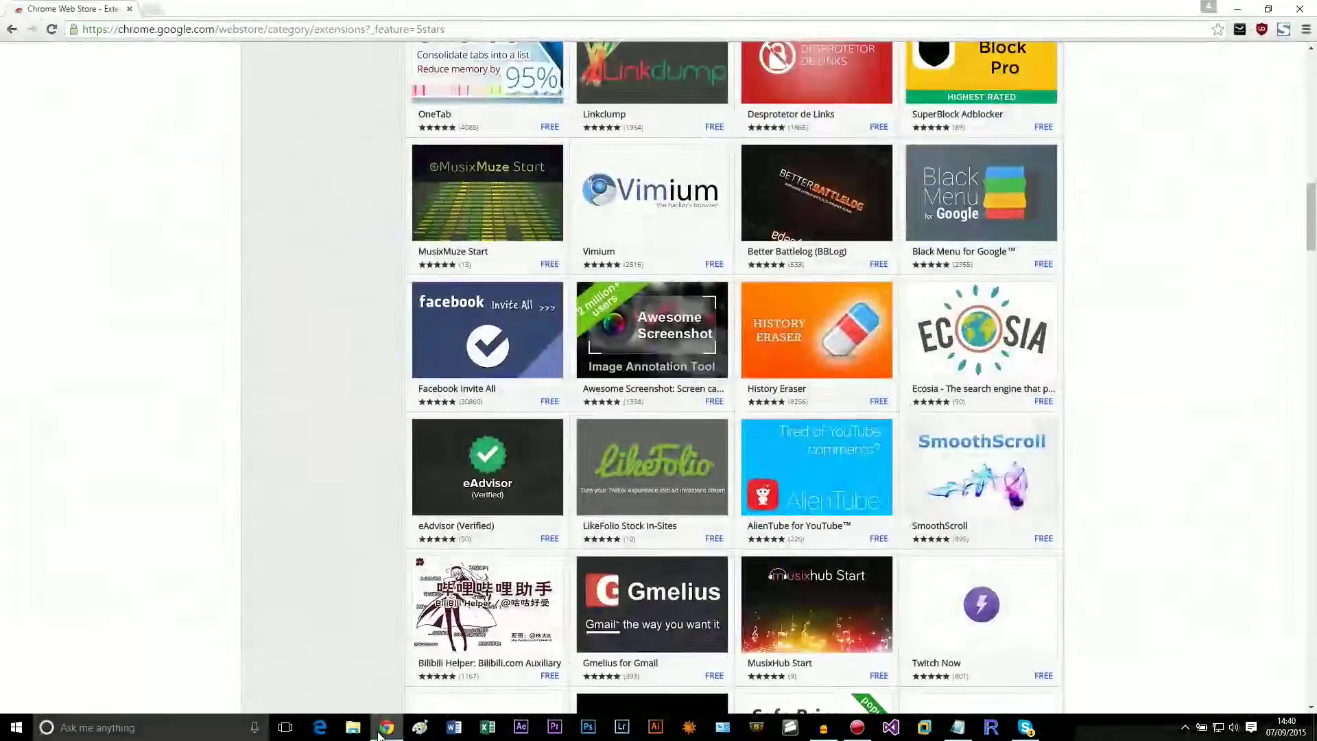
click(380, 733)
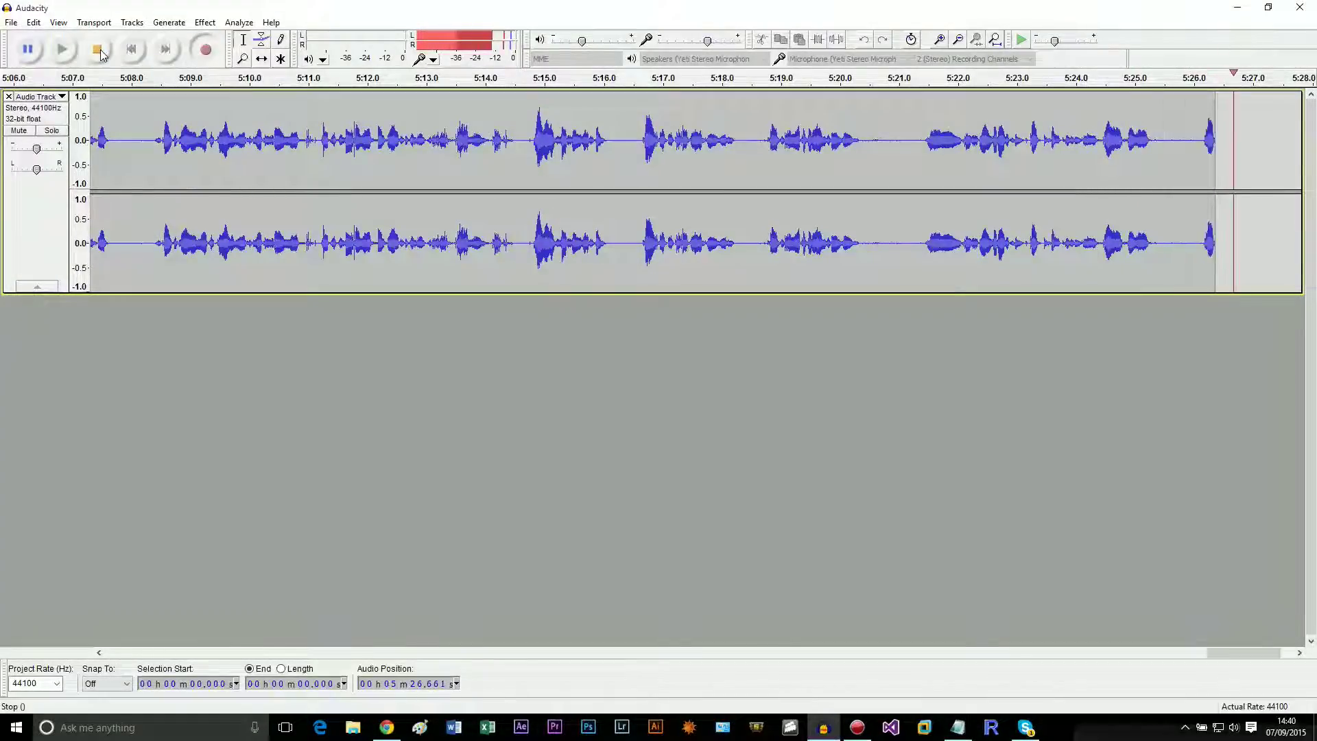